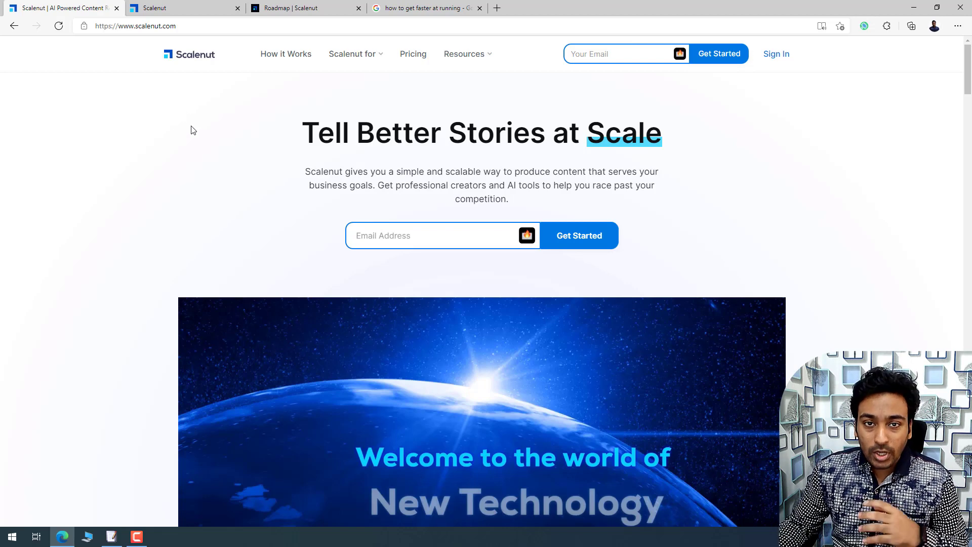
# Step: In Scalenut's SEO Assistant, create a United States report for the primary keyword "how to get faster at reading"
pyautogui.click(169, 6)
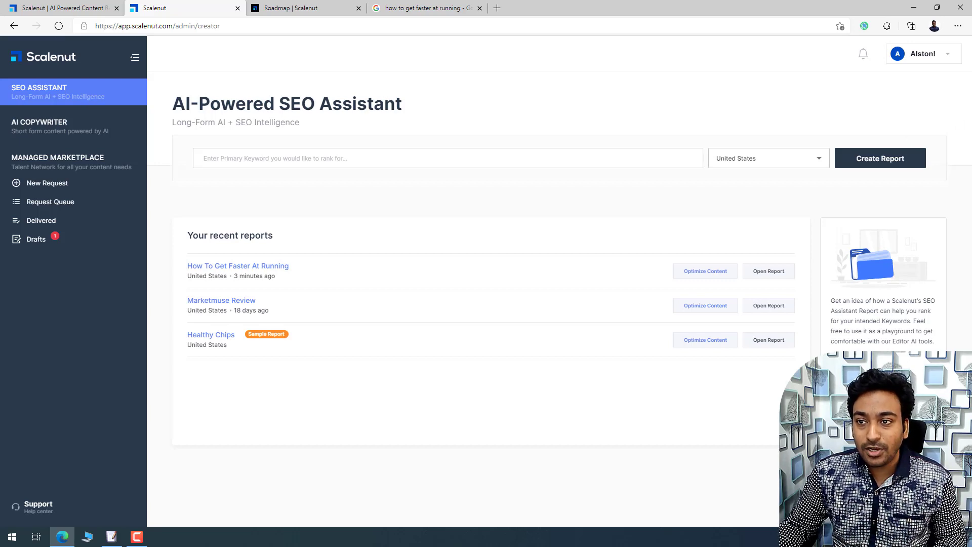
pyautogui.hotkey('alt', 'Tab')
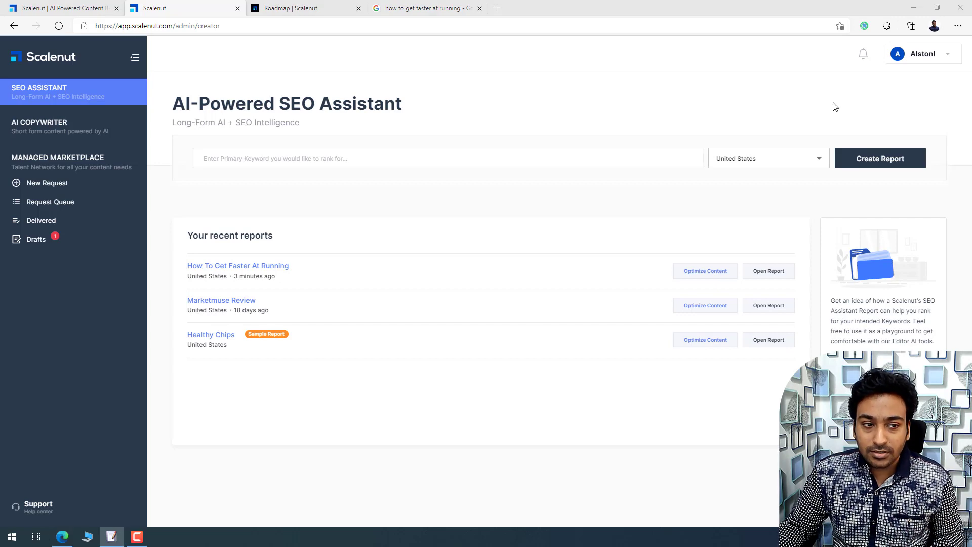
pyautogui.click(336, 156)
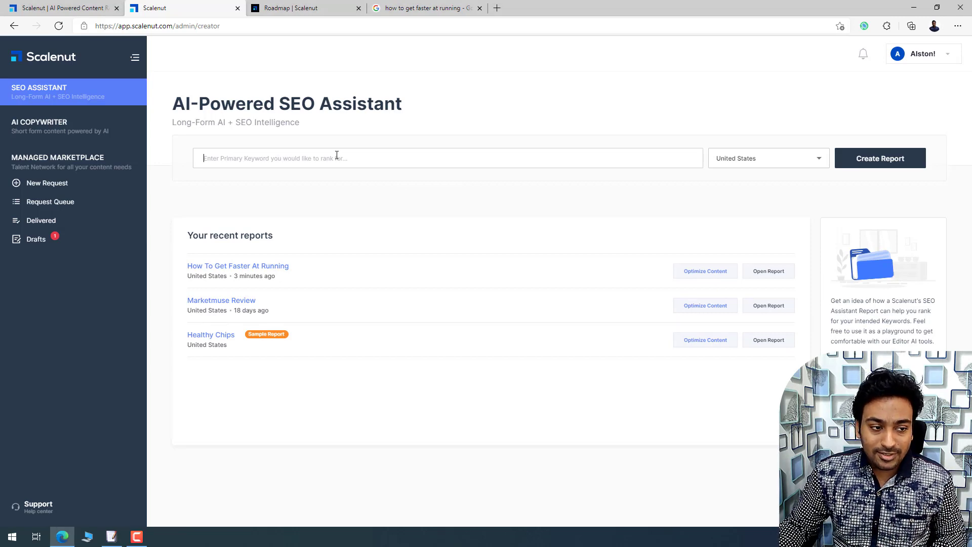
pyautogui.write('how to get faster at reading')
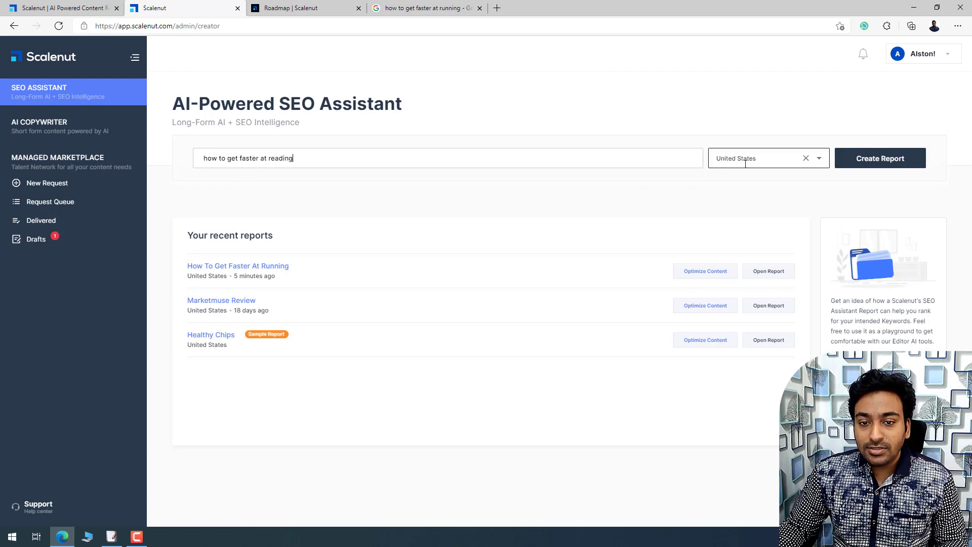
pyautogui.click(861, 166)
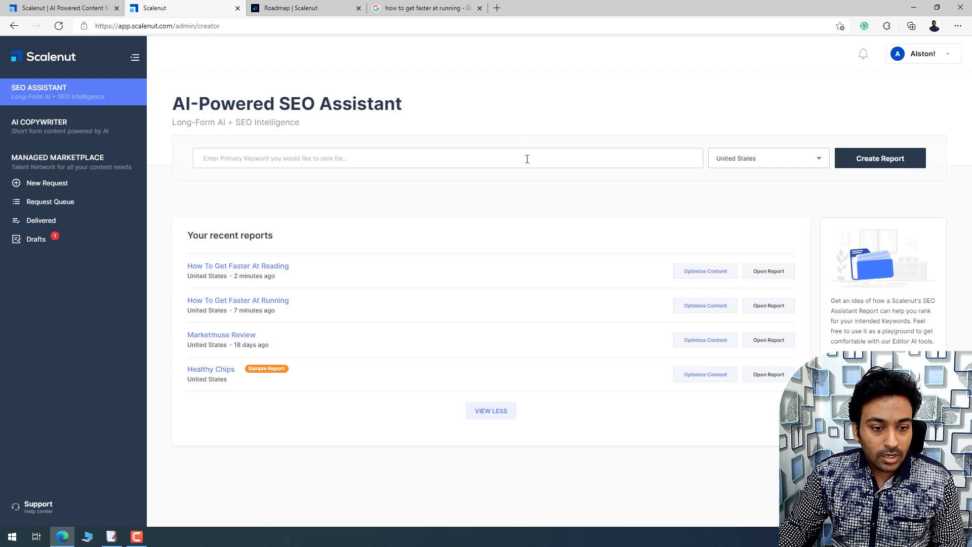
# Step: Open the How To Get Faster At Reading report and review its Top Page Statistics
pyautogui.click(769, 271)
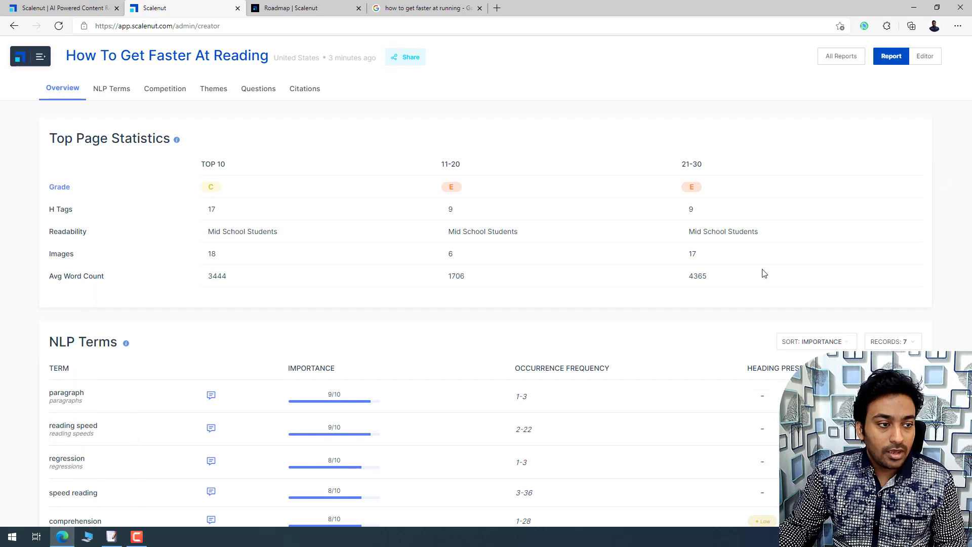
pyautogui.click(112, 89)
pyautogui.scroll(4, 128, 158)
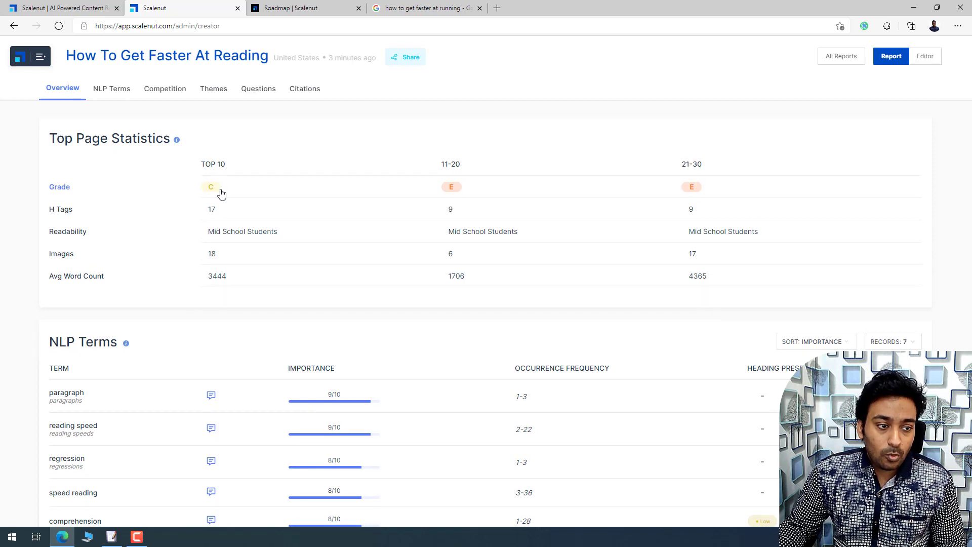
pyautogui.moveTo(216, 194)
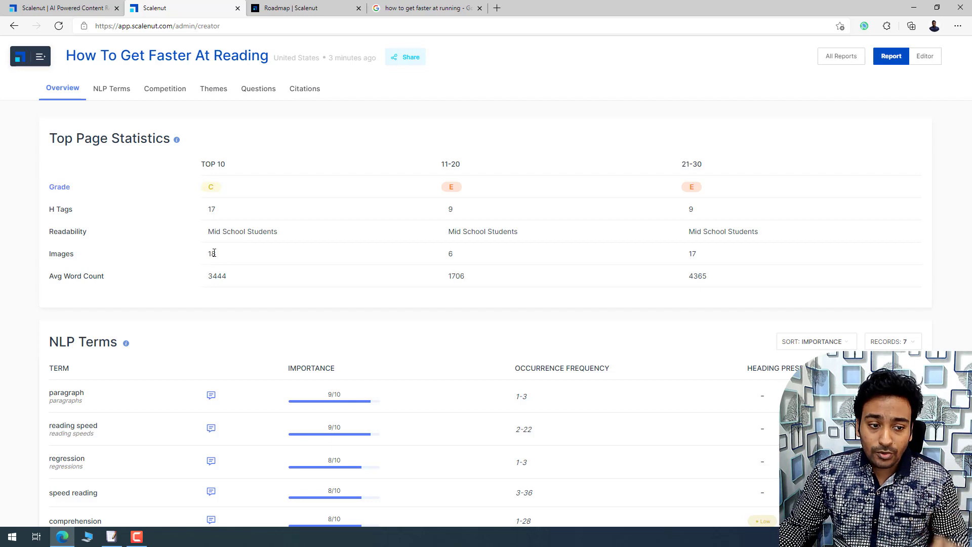
# Step: Show the complete list of NLP terms sorted by importance and look through all of its entries
pyautogui.scroll(-3, 217, 257)
pyautogui.scroll(-1, 219, 258)
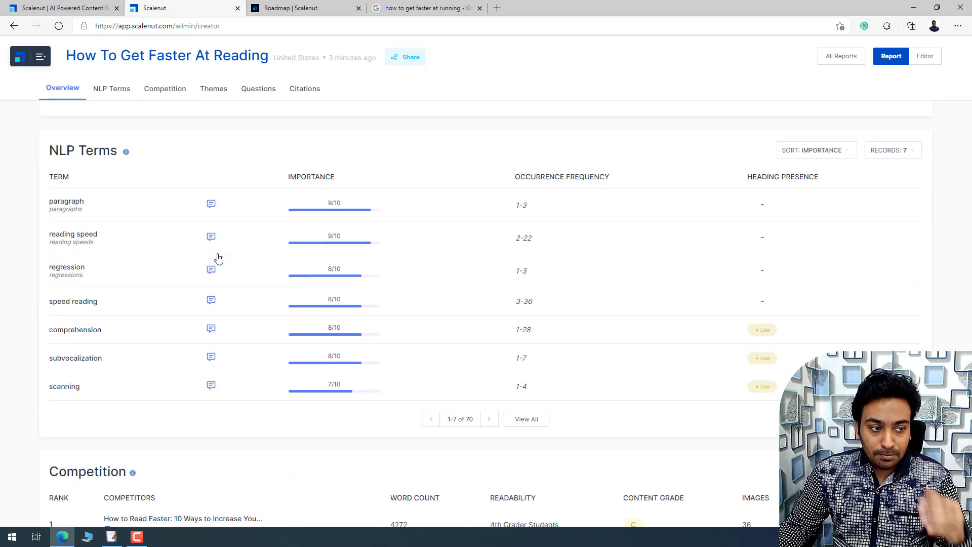
pyautogui.moveTo(127, 157)
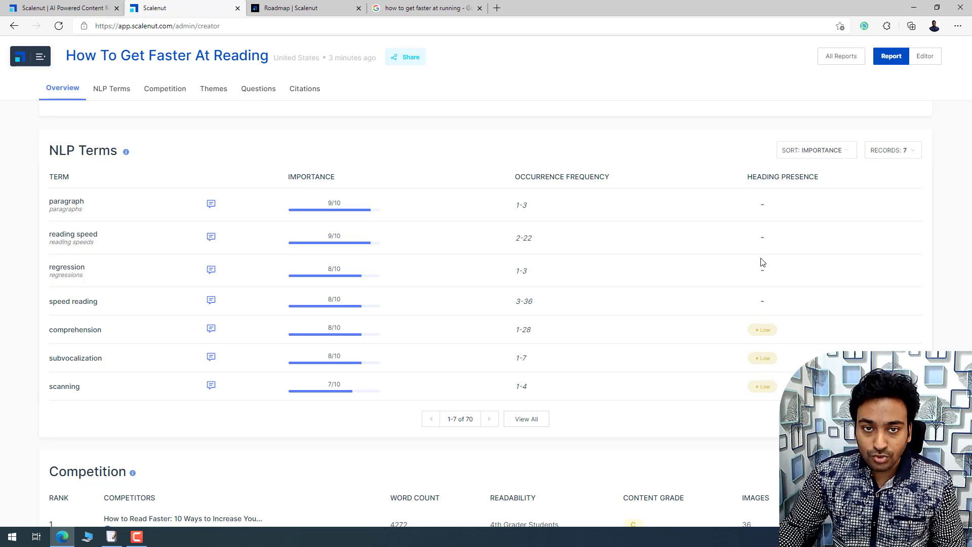
pyautogui.click(519, 426)
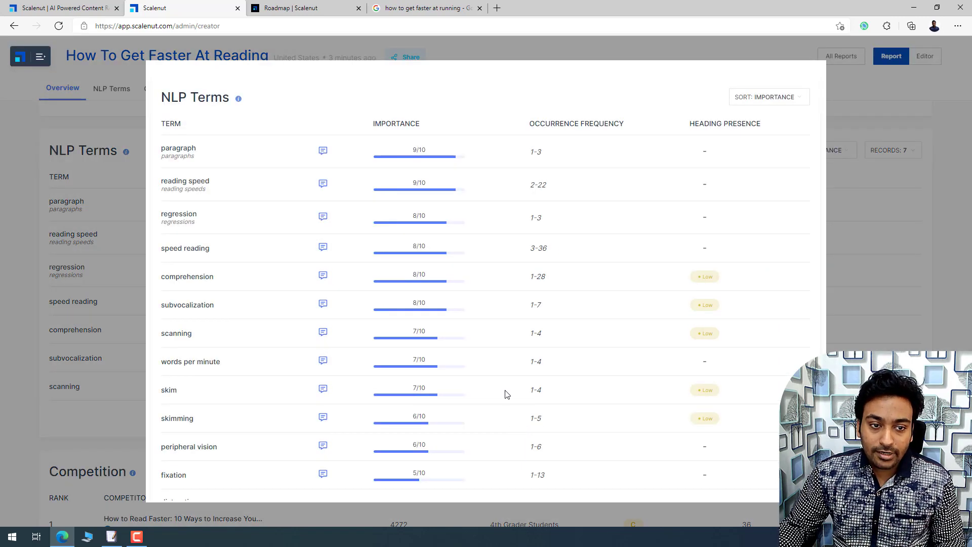
pyautogui.click(772, 102)
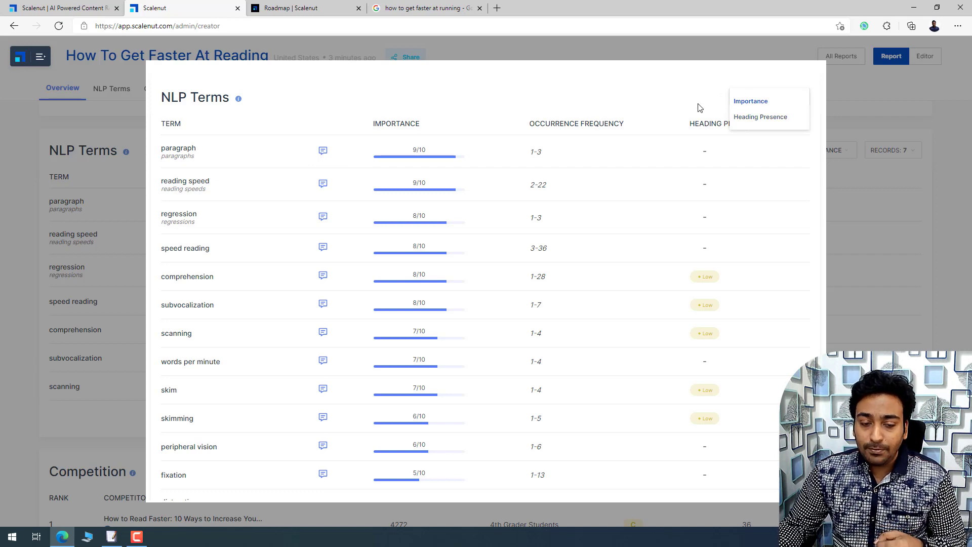
pyautogui.click(750, 104)
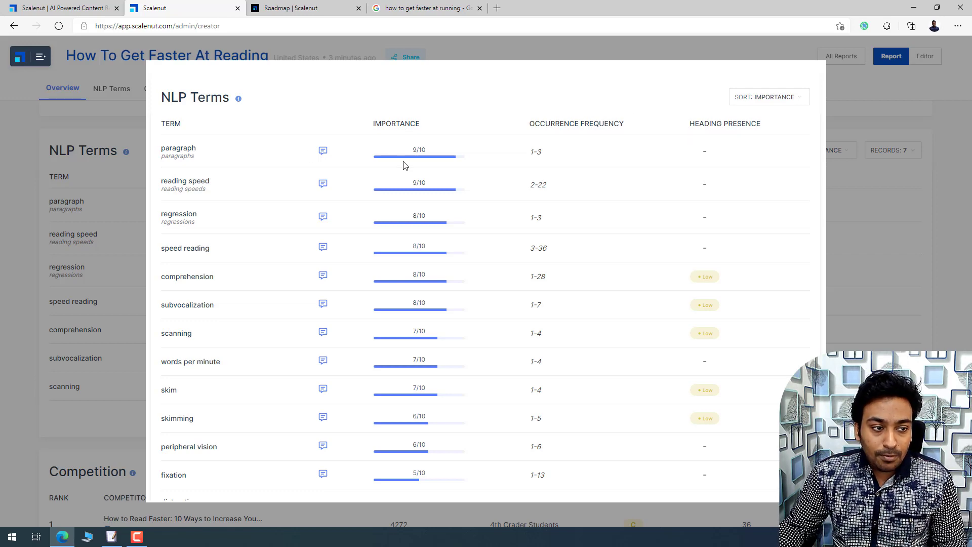
pyautogui.scroll(-3, 416, 238)
pyautogui.scroll(3, 417, 233)
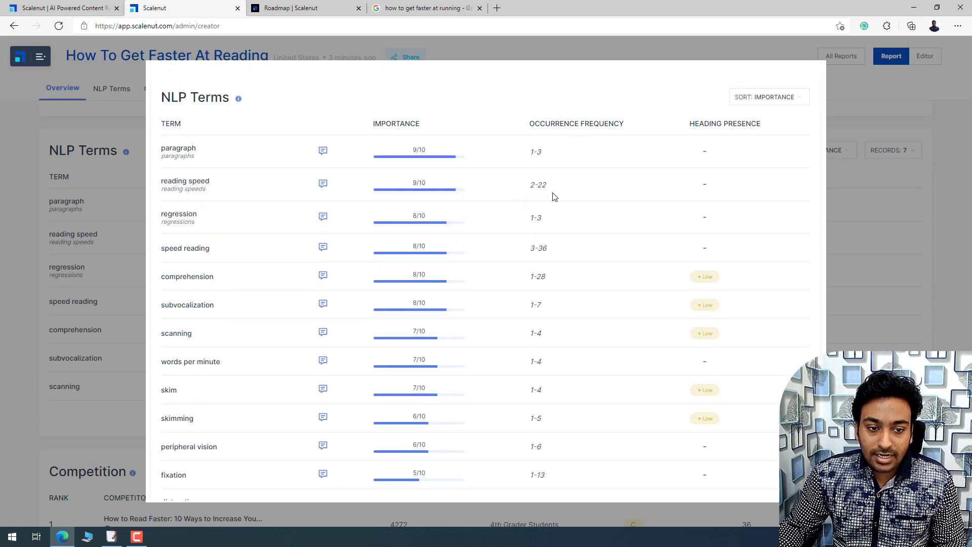
pyautogui.scroll(-15, 537, 268)
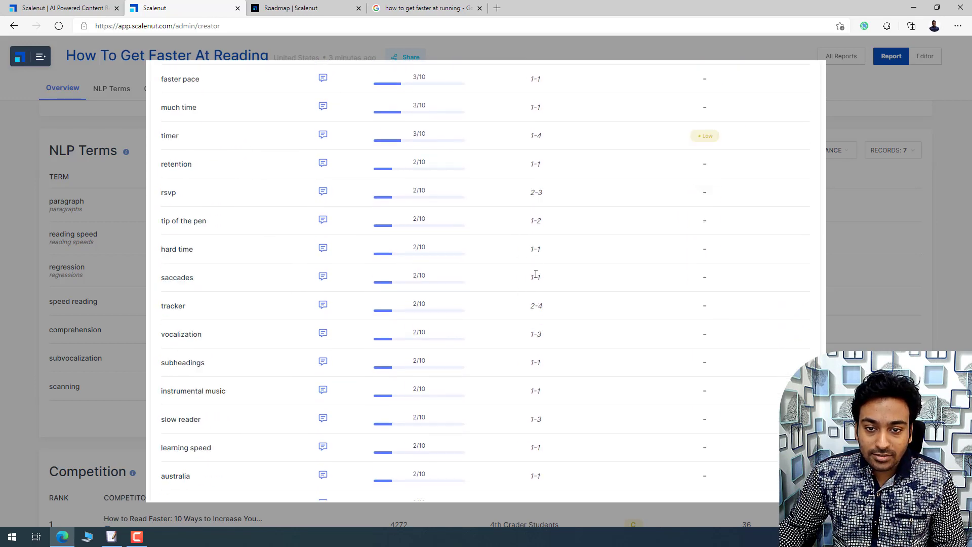
pyautogui.scroll(-10, 536, 274)
pyautogui.scroll(20, 535, 274)
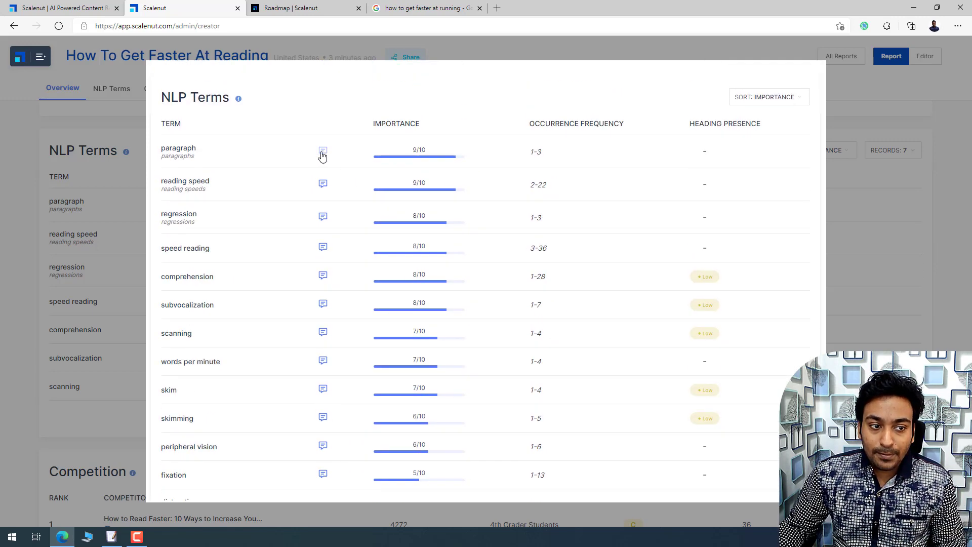
# Step: Examine the example usages of the NLP term "reading speed" in competitors' main content and headings, then close the examples
pyautogui.click(324, 184)
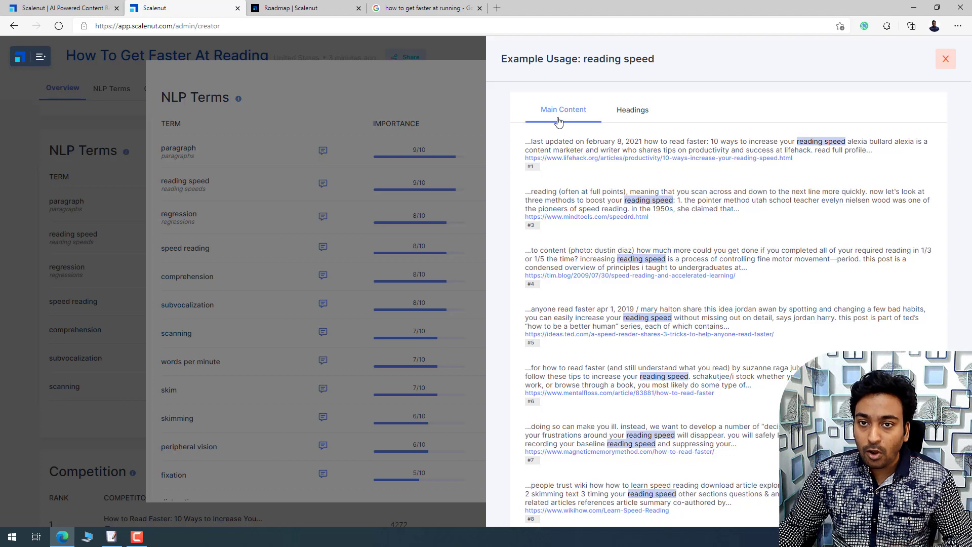
pyautogui.scroll(-2, 608, 162)
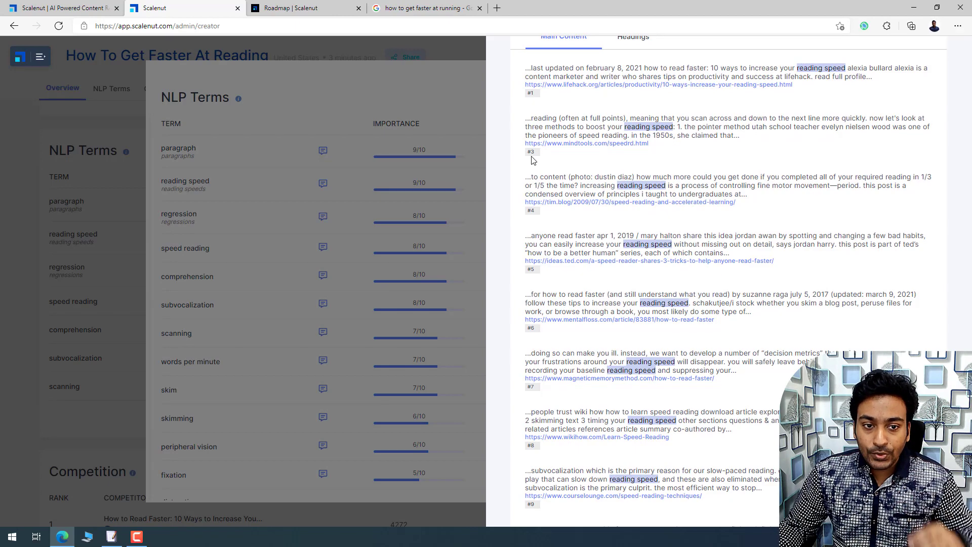
pyautogui.scroll(-8, 607, 187)
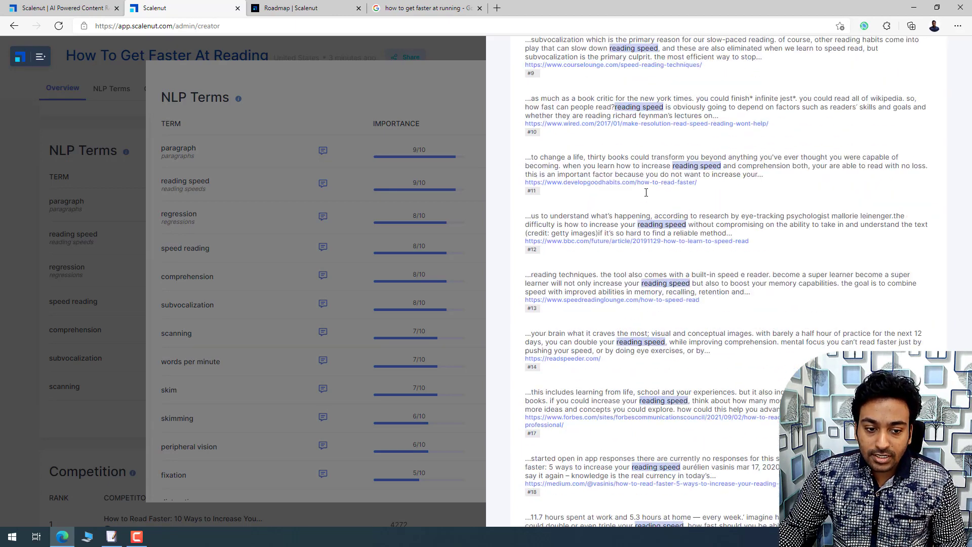
pyautogui.scroll(-3, 646, 253)
pyautogui.scroll(8, 602, 222)
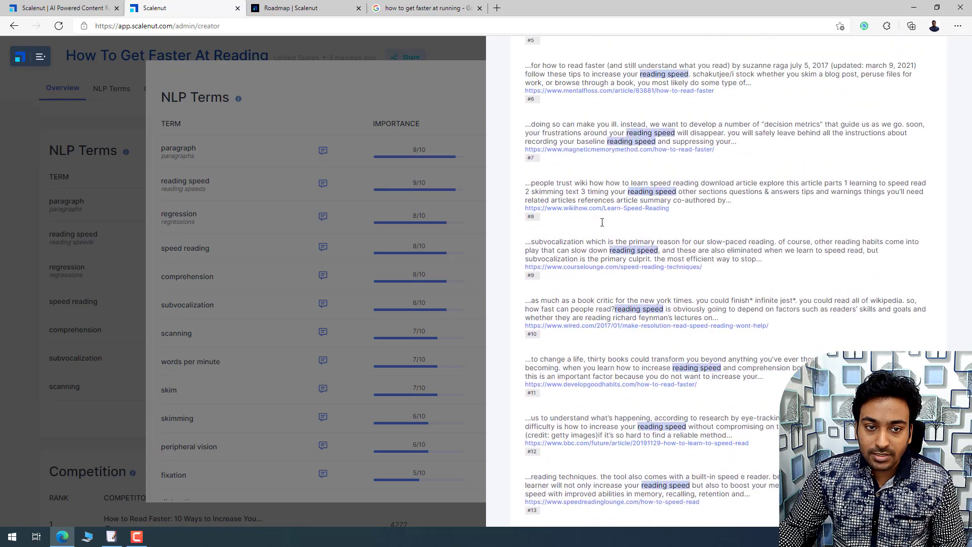
pyautogui.scroll(5, 602, 222)
pyautogui.click(634, 110)
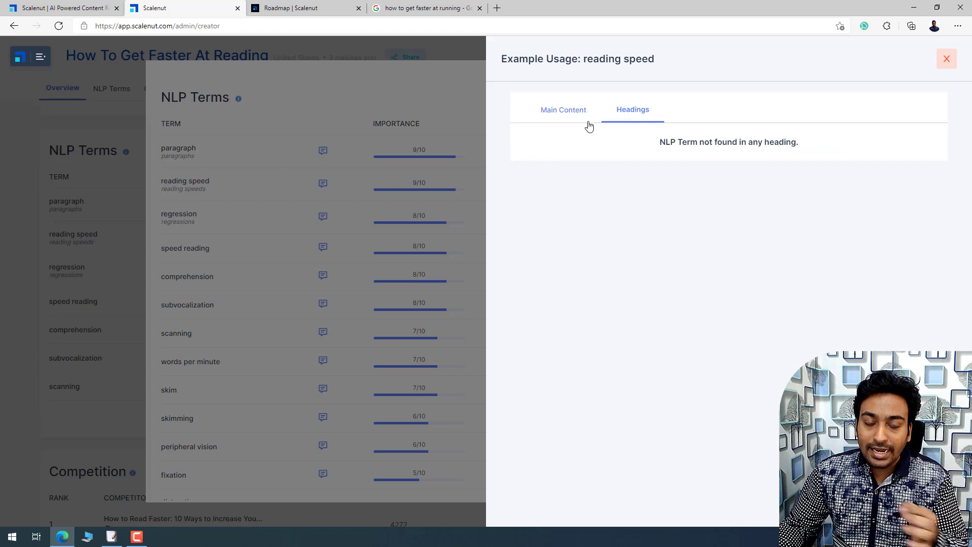
pyautogui.click(448, 88)
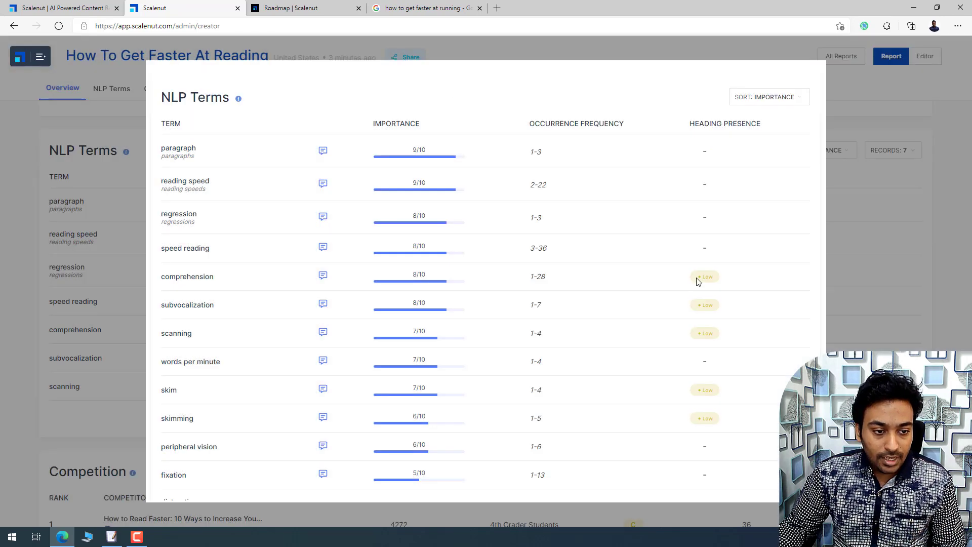
# Step: Check how competitors use the NLP term "comprehension" in their headings, and close the full terms list
pyautogui.click(323, 275)
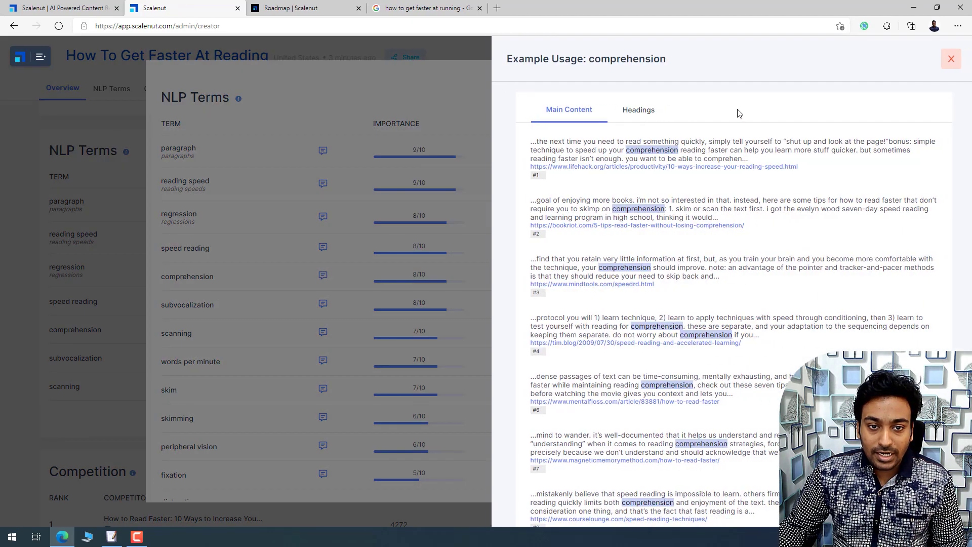
pyautogui.click(646, 110)
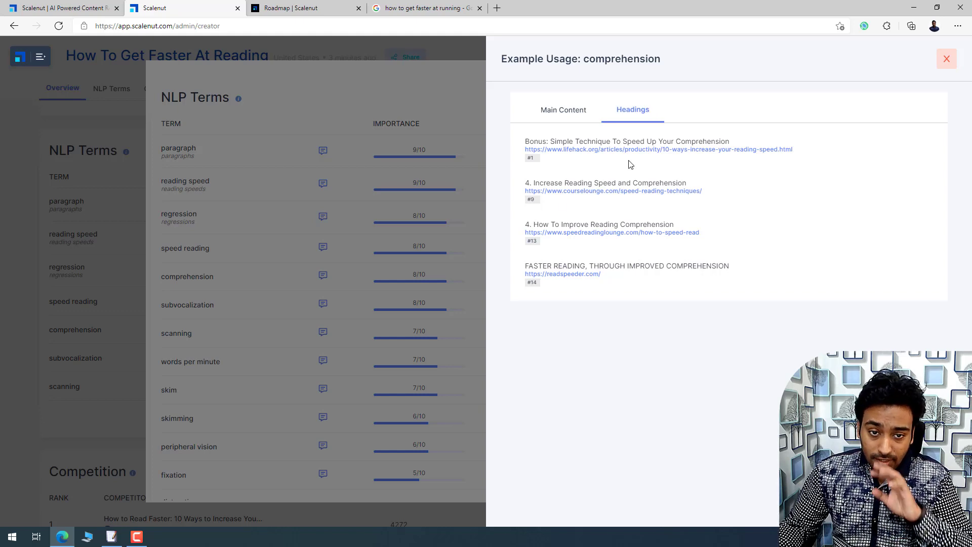
pyautogui.click(445, 114)
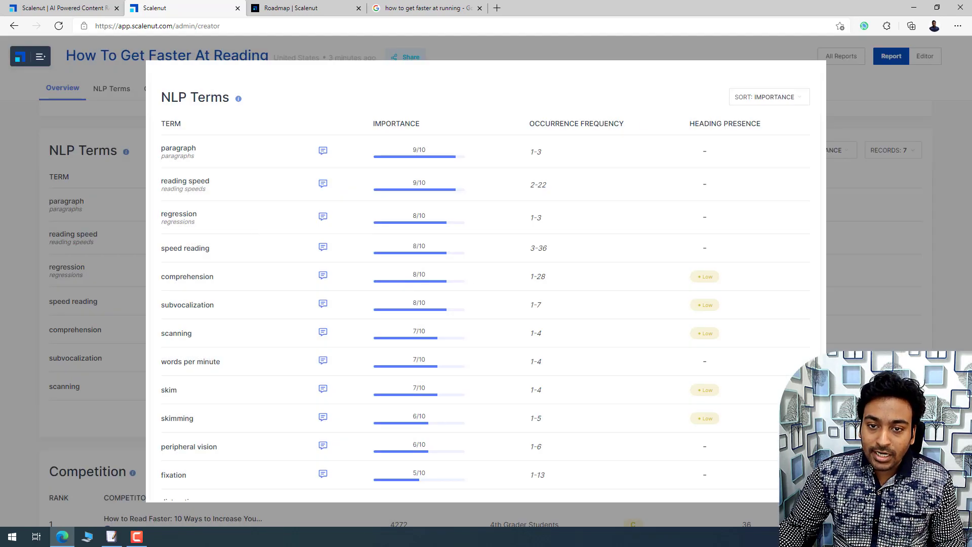
pyautogui.press('Escape')
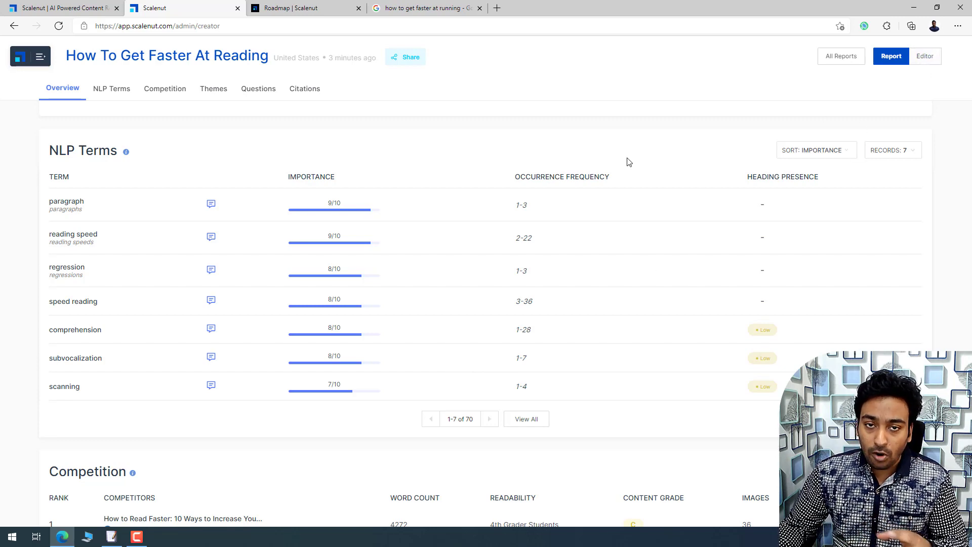
# Step: Page through the ranked competitors in the report's Competition section and return to the first page
pyautogui.scroll(-2, 625, 187)
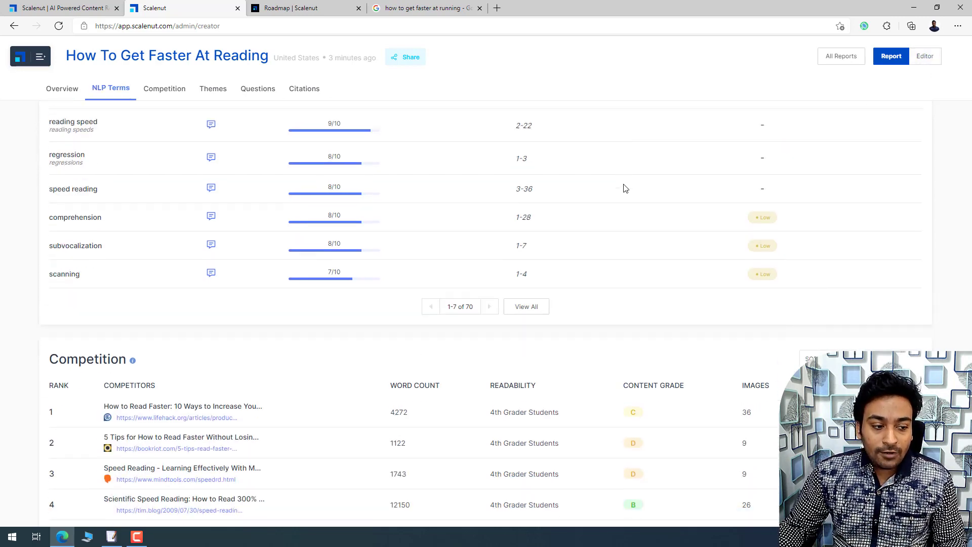
pyautogui.scroll(-4, 625, 189)
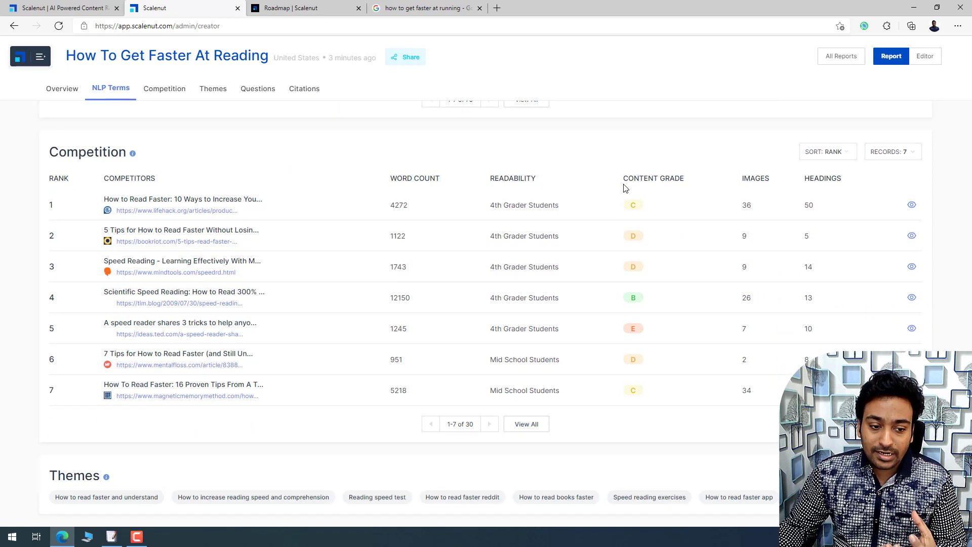
pyautogui.click(485, 431)
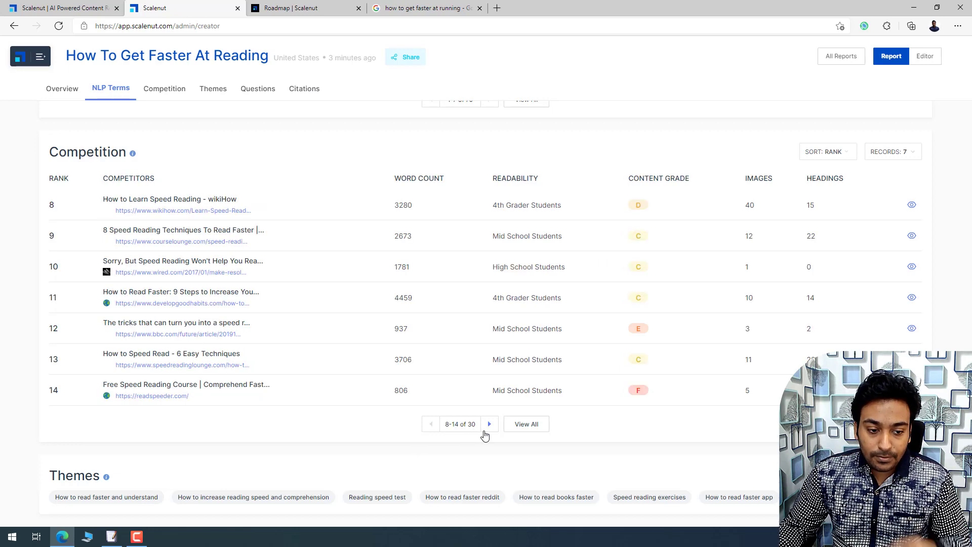
pyautogui.click(484, 430)
pyautogui.click(483, 431)
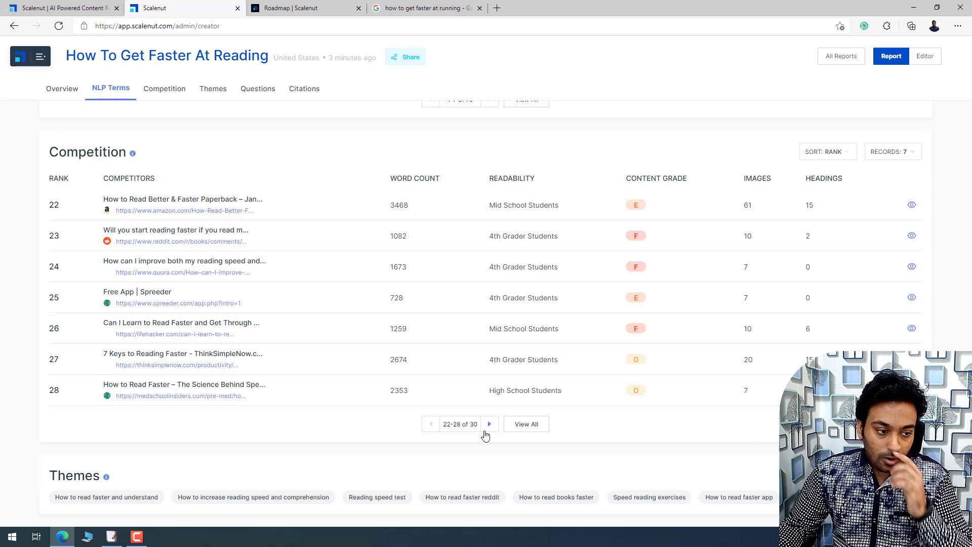
pyautogui.tripleClick(430, 429)
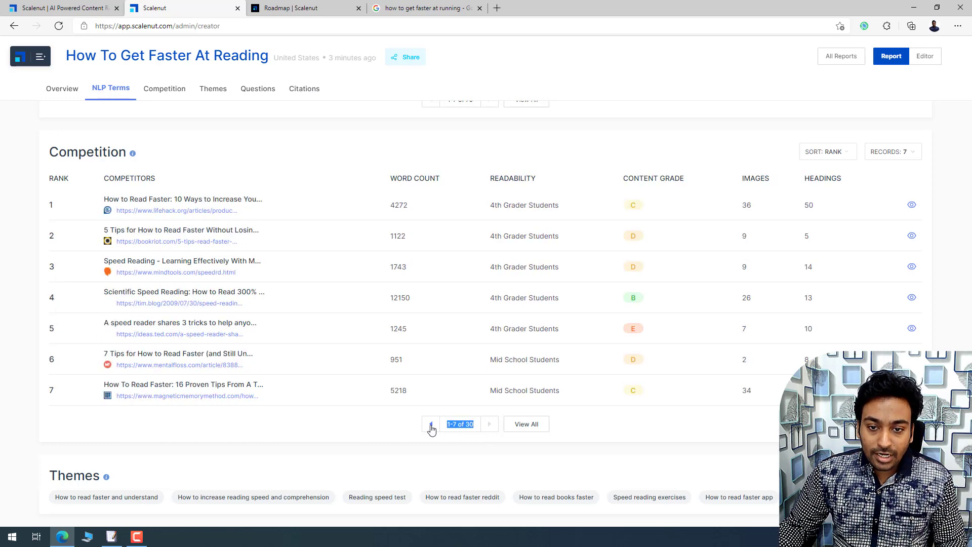
# Step: Show the complete list of competitors in the Competition section, sorted by rank
pyautogui.click(554, 423)
pyautogui.click(540, 425)
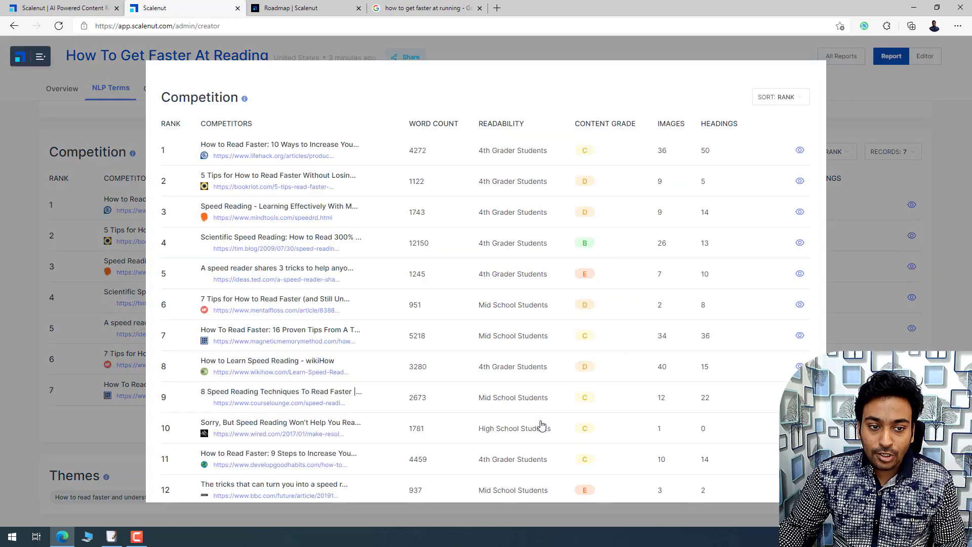
pyautogui.click(926, 186)
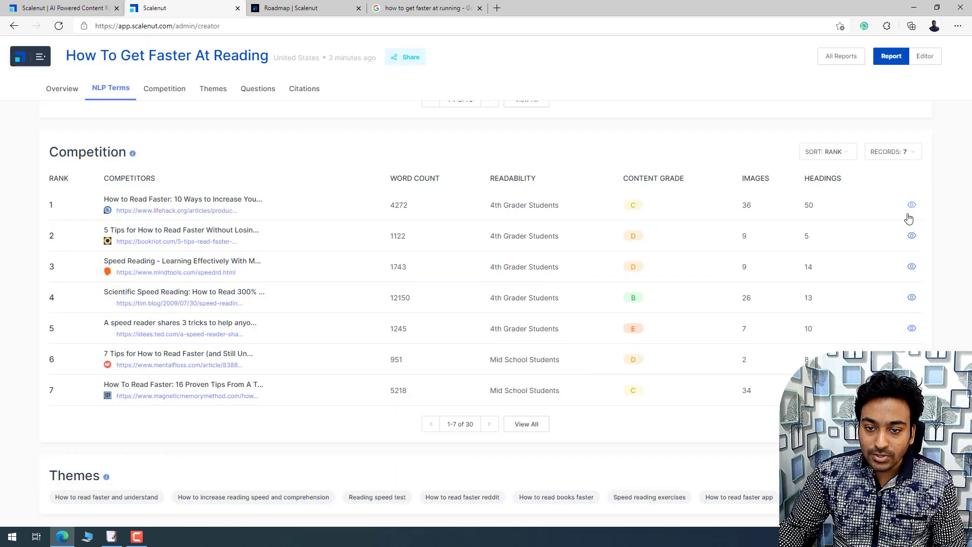
pyautogui.click(525, 424)
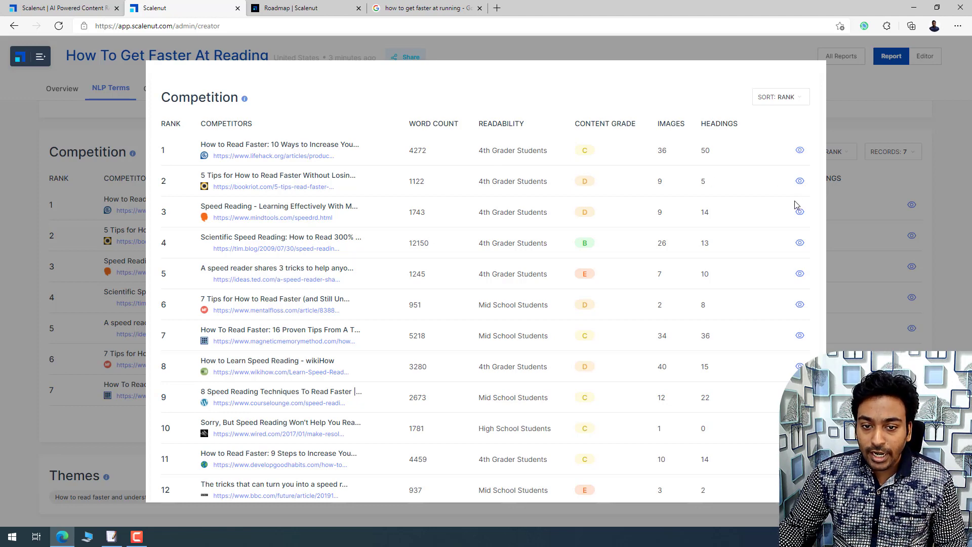
pyautogui.click(791, 99)
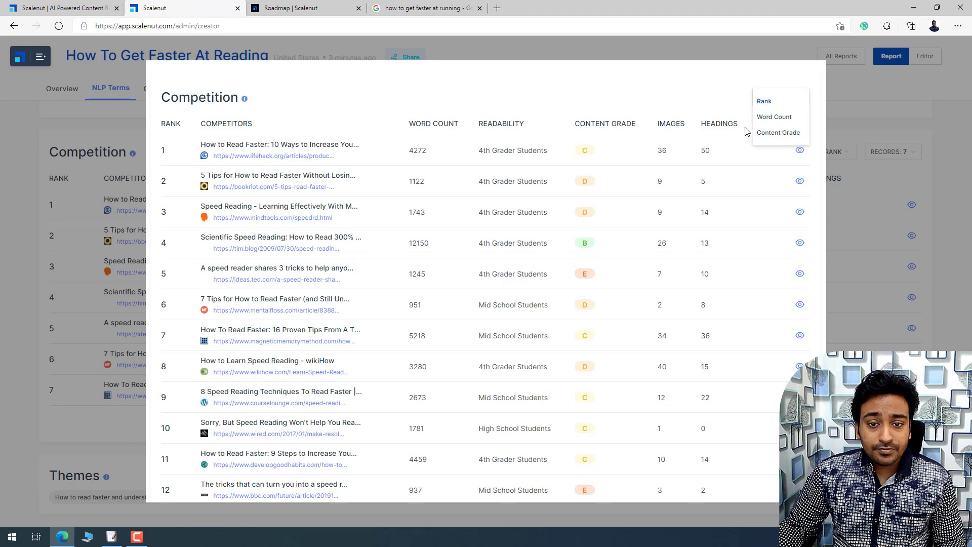
pyautogui.click(766, 101)
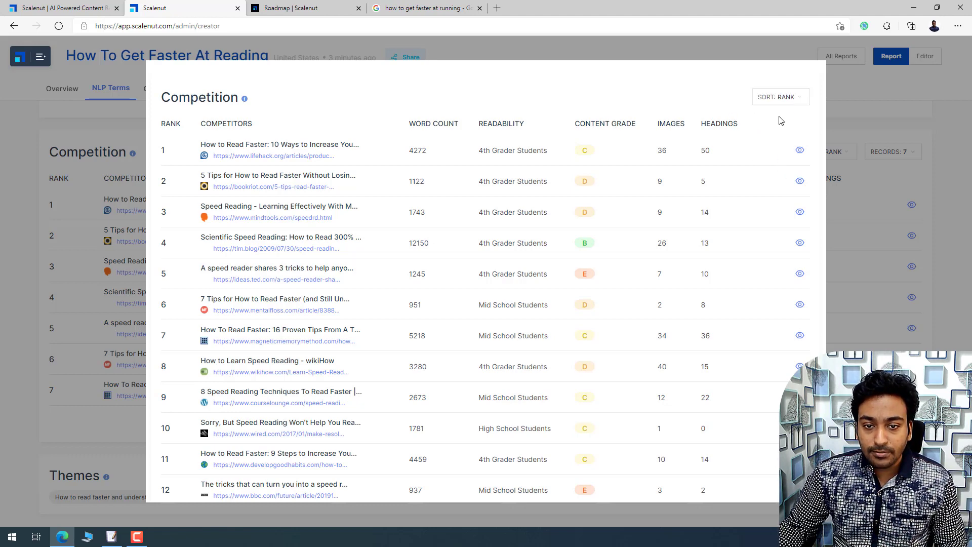
# Step: Open the details of the first-ranked competitor, read through its article content, and close the details
pyautogui.click(798, 153)
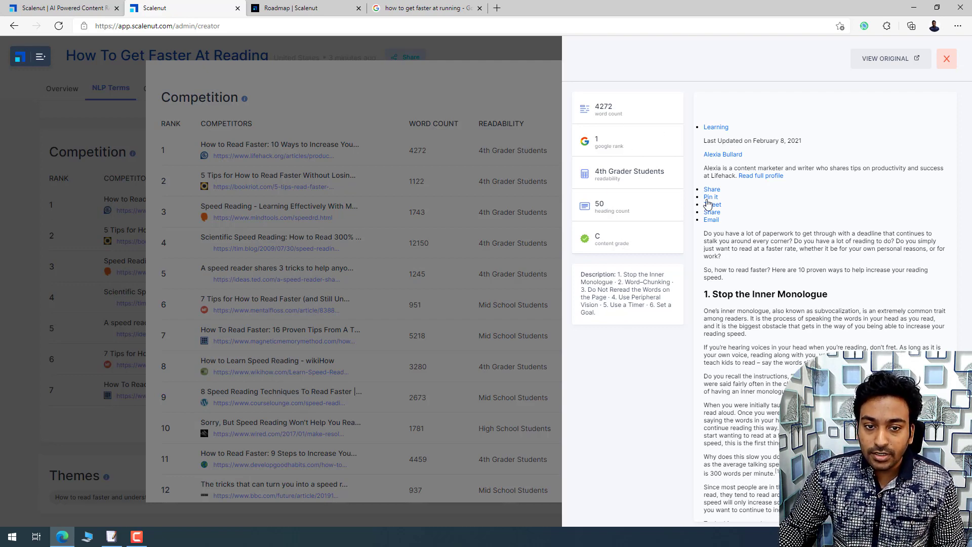
pyautogui.scroll(-1, 756, 196)
pyautogui.scroll(-20, 757, 200)
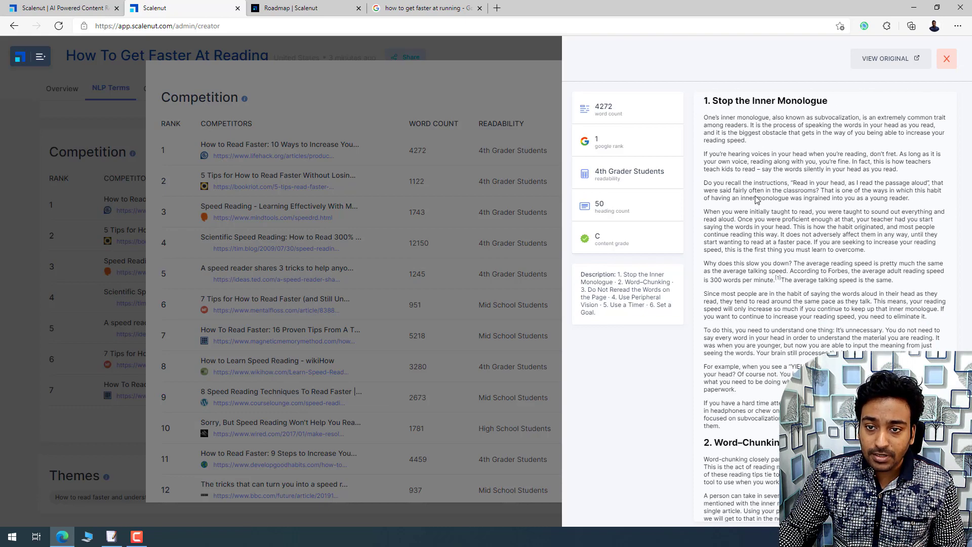
pyautogui.scroll(-7, 755, 199)
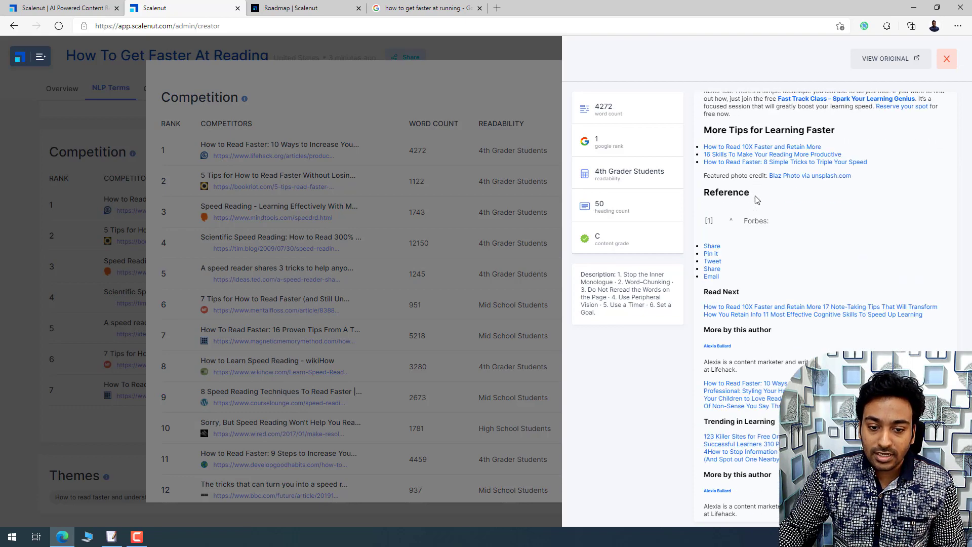
pyautogui.scroll(6, 755, 199)
pyautogui.scroll(20, 756, 199)
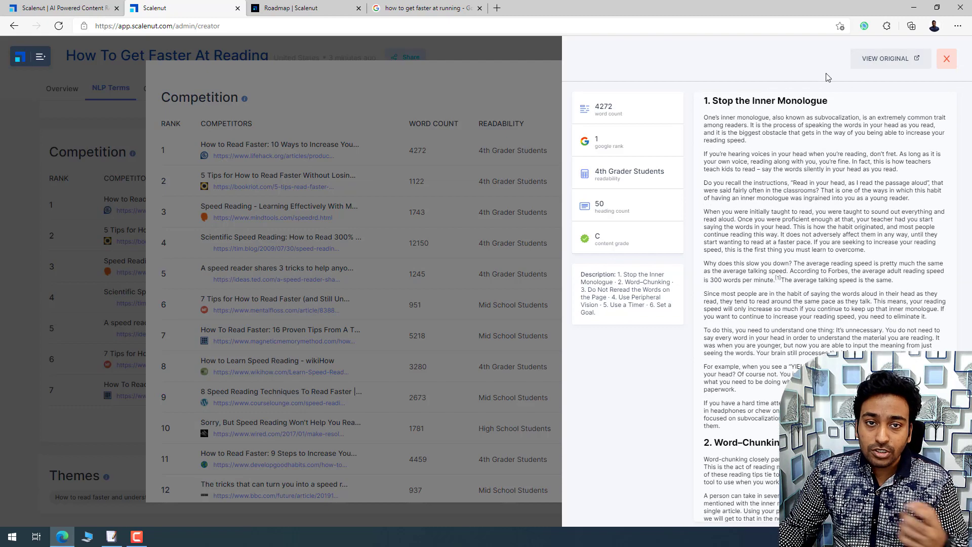
pyautogui.click(505, 98)
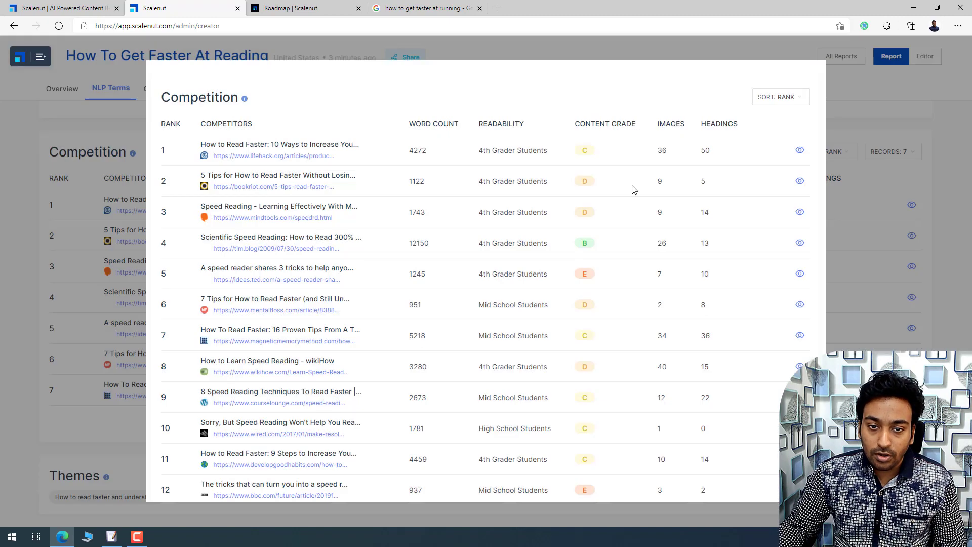
# Step: Look through the competitors down to rank 30, check the details of the rank 27 article, and close the full list
pyautogui.scroll(-1, 636, 191)
pyautogui.scroll(1, 636, 191)
pyautogui.scroll(-10, 759, 304)
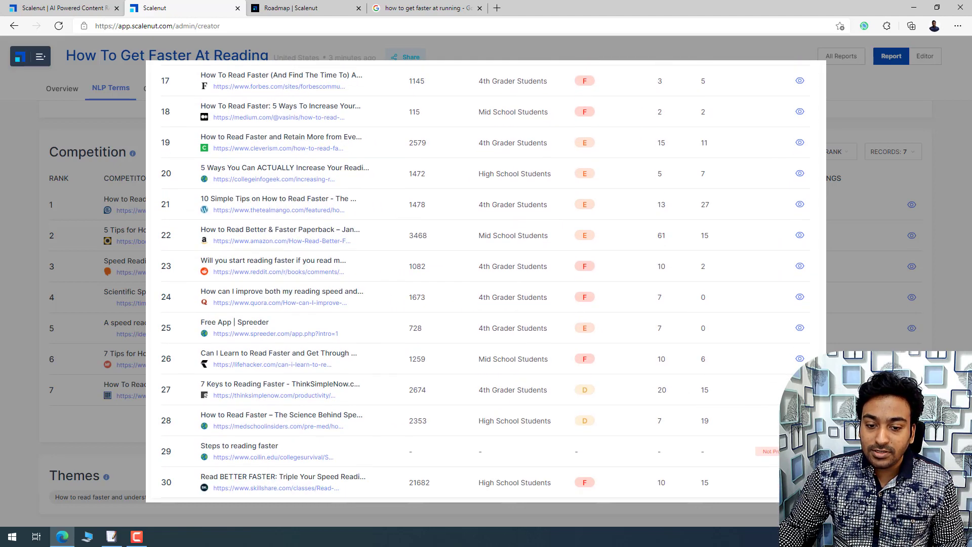
pyautogui.click(799, 389)
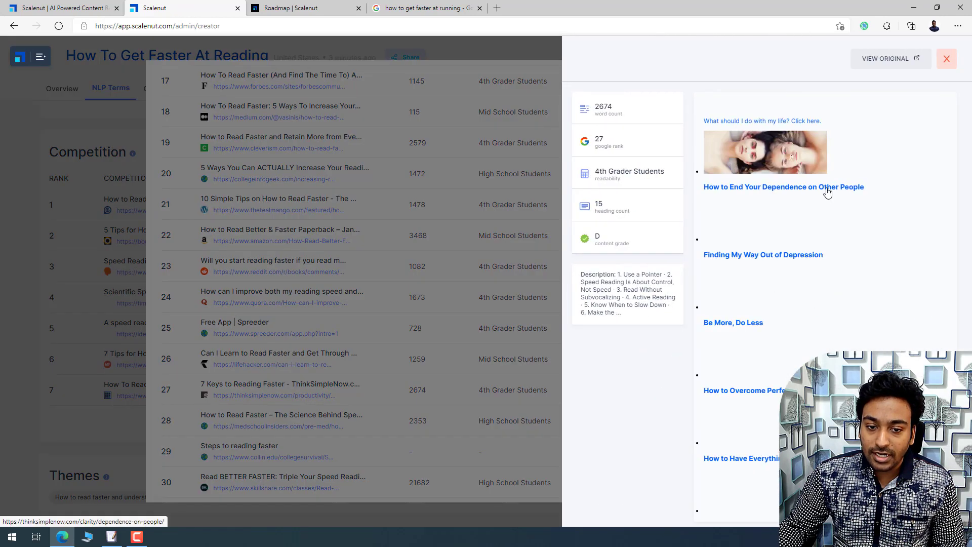
pyautogui.click(946, 59)
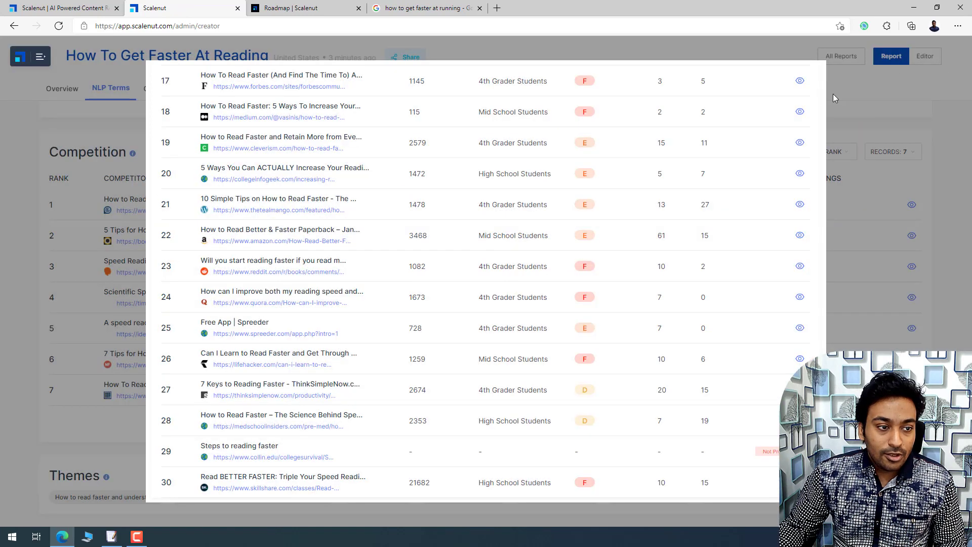
pyautogui.click(836, 98)
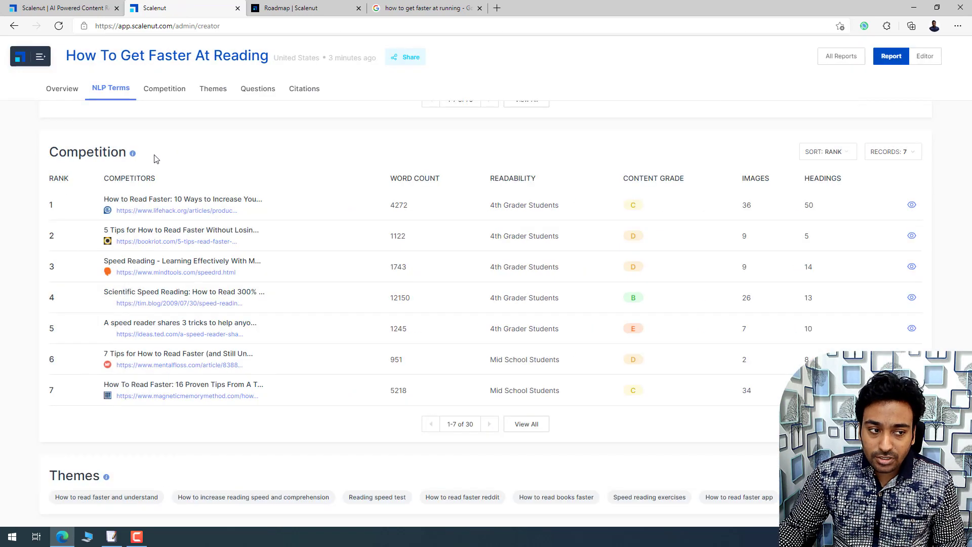
# Step: Look through the complete list of common questions with the channel set to All Questions, and close it
pyautogui.scroll(-3, 170, 203)
pyautogui.scroll(-1, 184, 241)
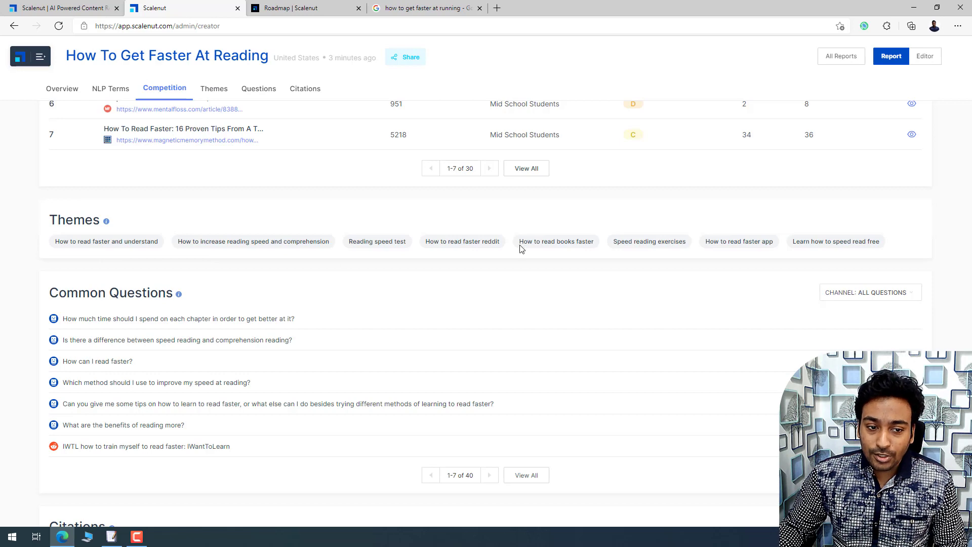
pyautogui.scroll(-3, 628, 257)
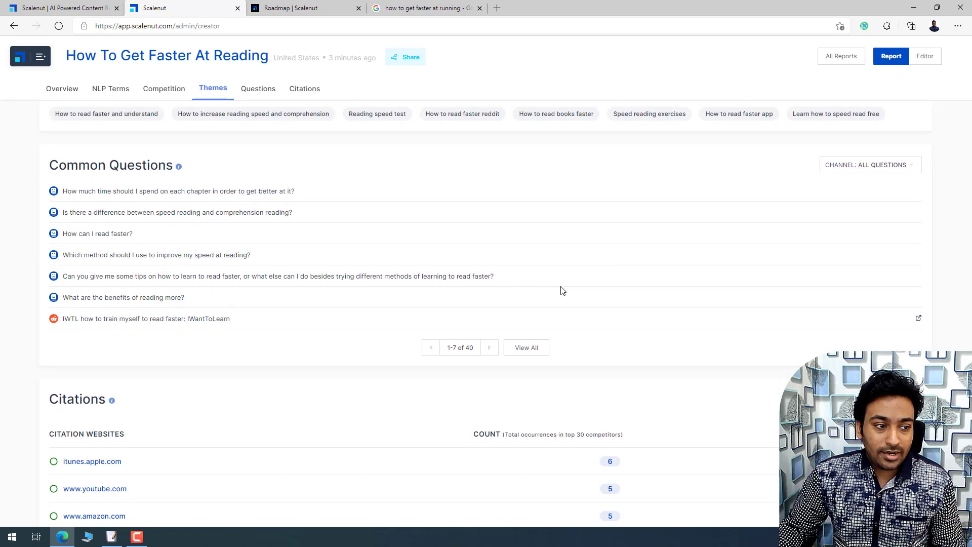
pyautogui.click(526, 347)
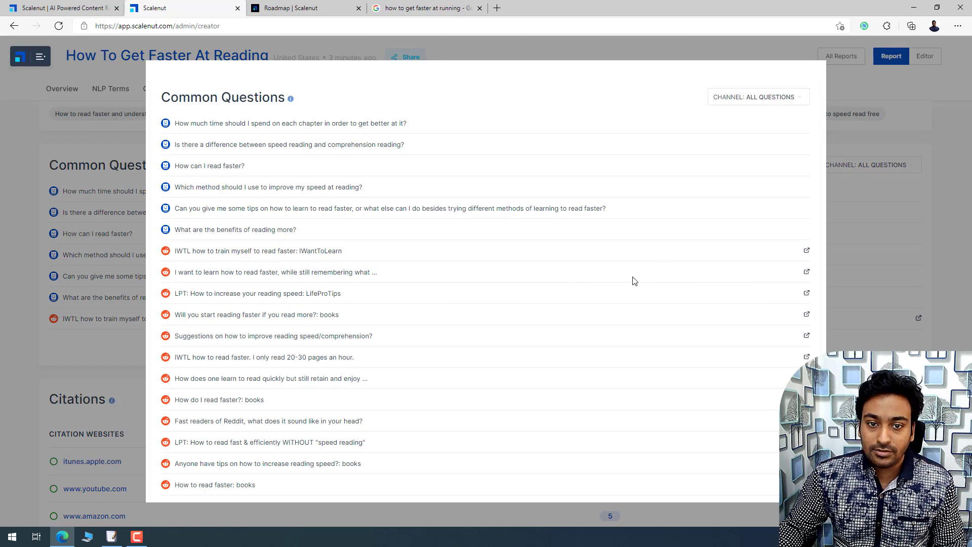
pyautogui.click(751, 104)
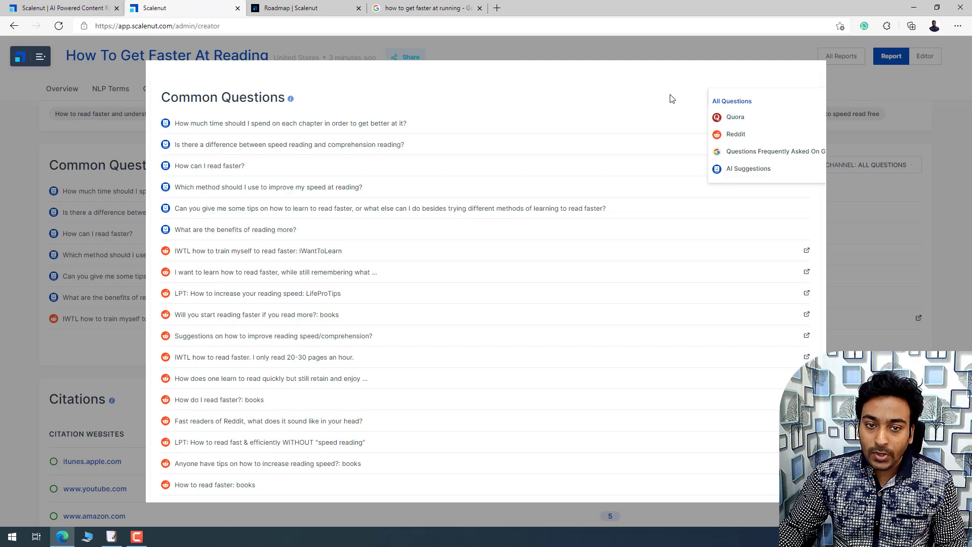
pyautogui.click(714, 102)
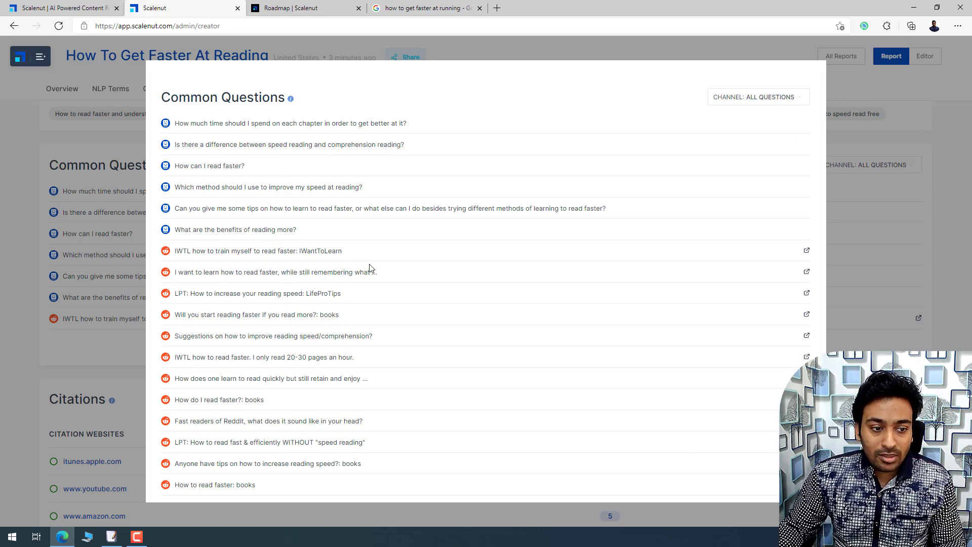
pyautogui.scroll(-4, 301, 301)
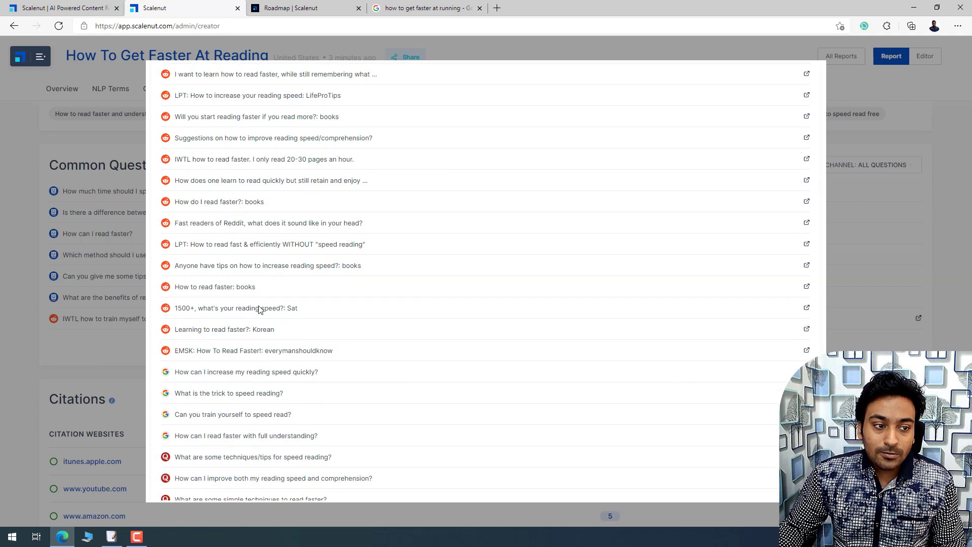
pyautogui.click(951, 237)
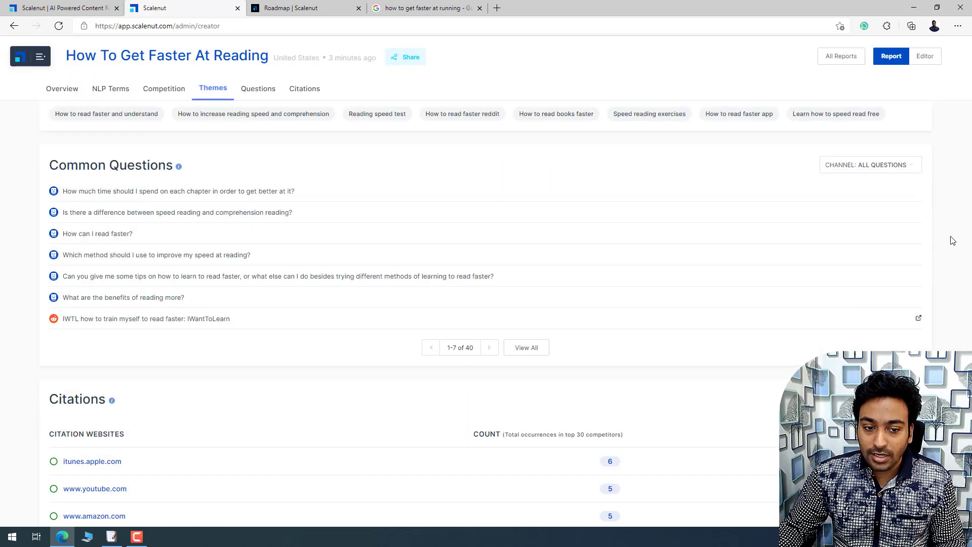
pyautogui.scroll(-5, 951, 239)
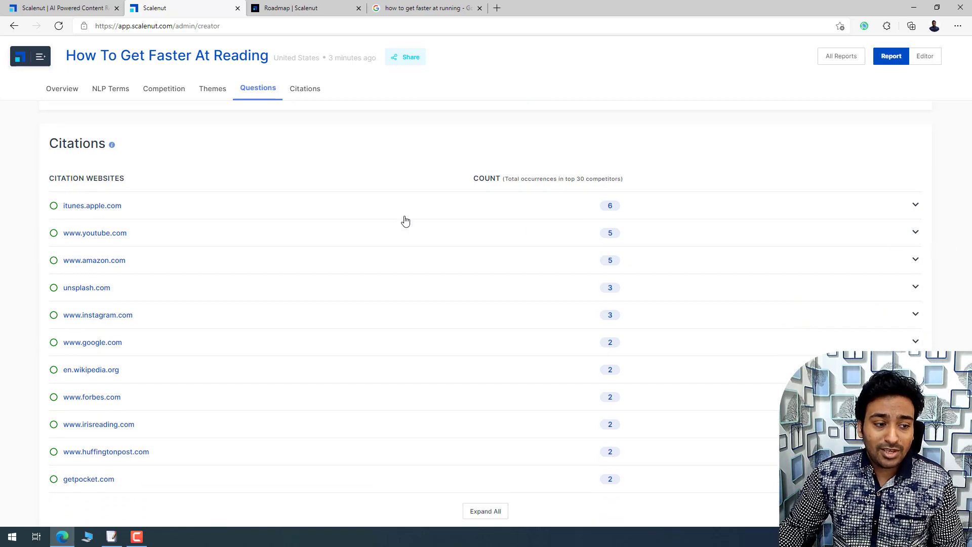
pyautogui.scroll(-1, 404, 221)
pyautogui.scroll(1, 405, 221)
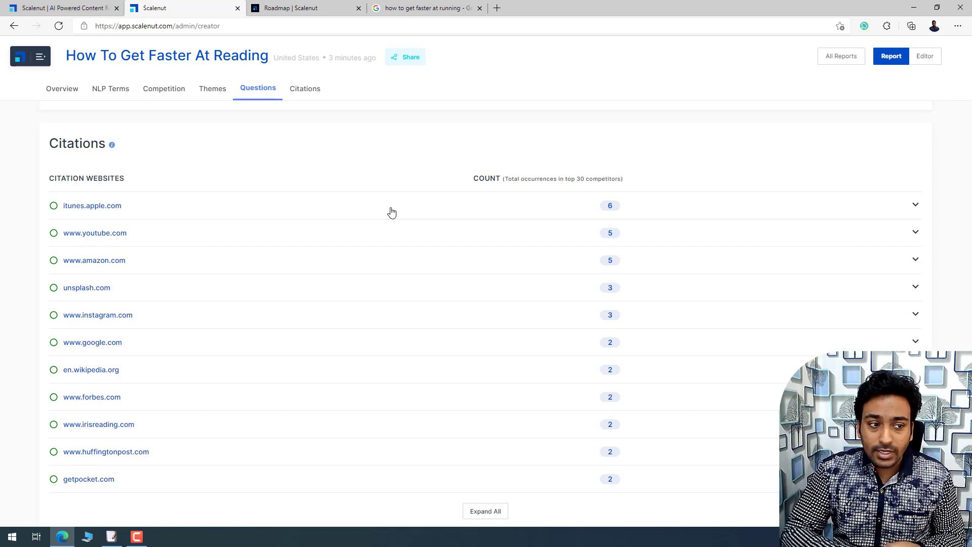
pyautogui.click(915, 234)
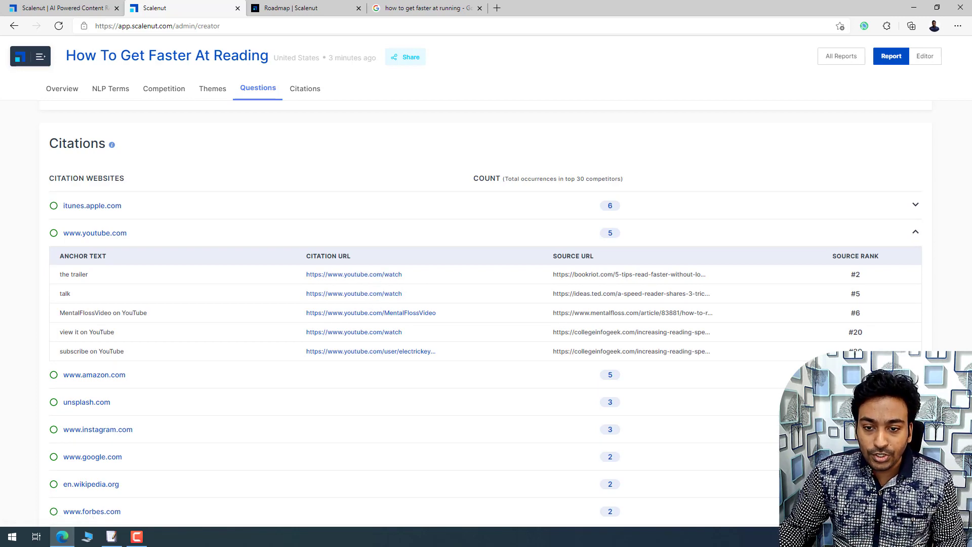
pyautogui.click(914, 233)
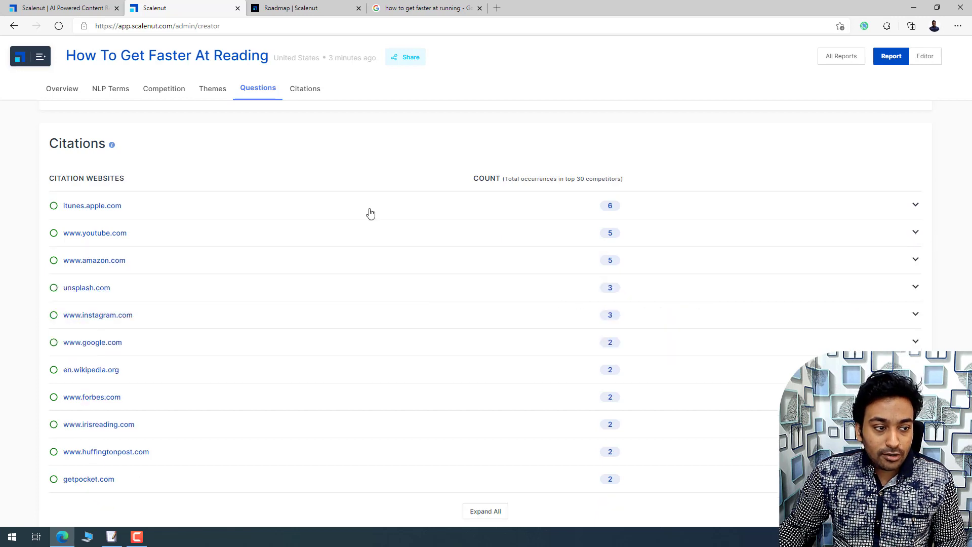
pyautogui.click(914, 205)
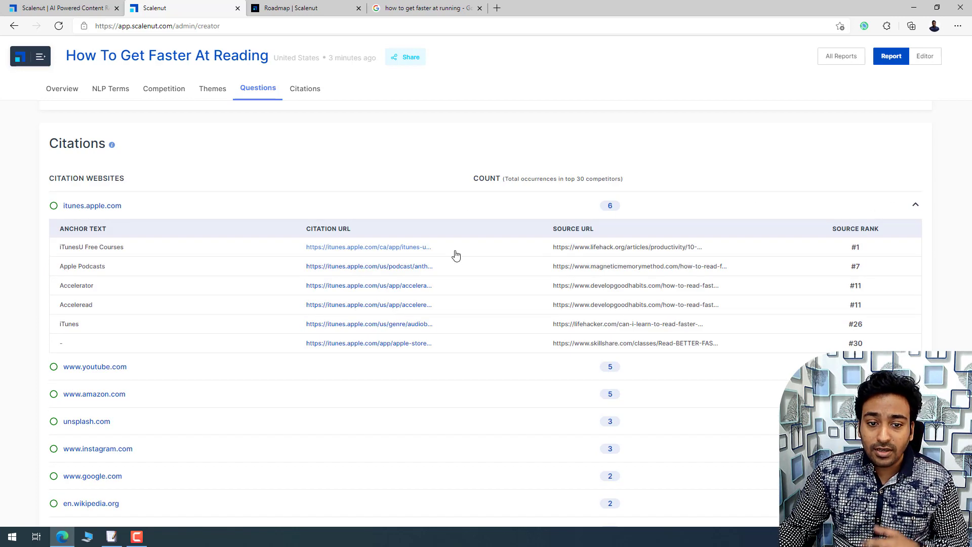
pyautogui.scroll(-5, 318, 172)
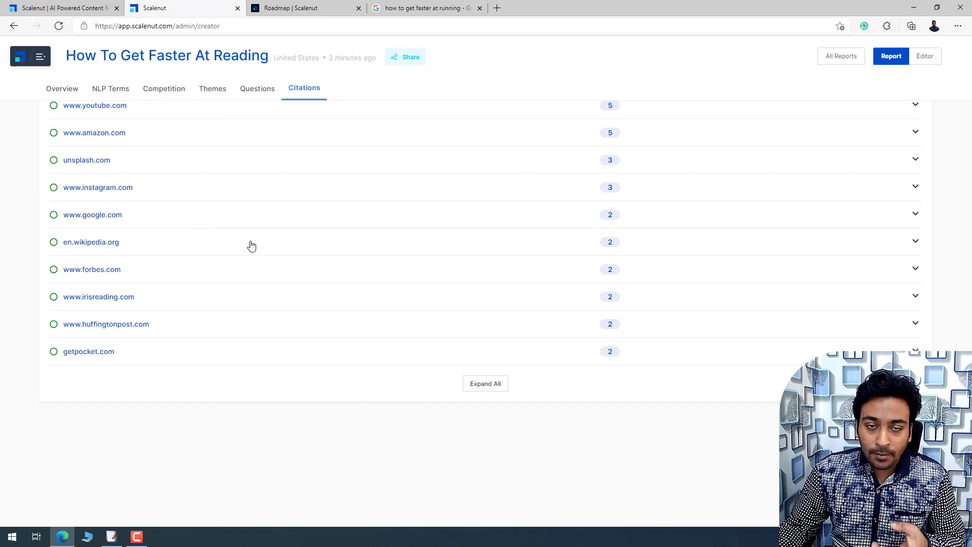
# Step: Copy the report's read-only share link and open it in a new InPrivate browser window
pyautogui.scroll(20, 252, 246)
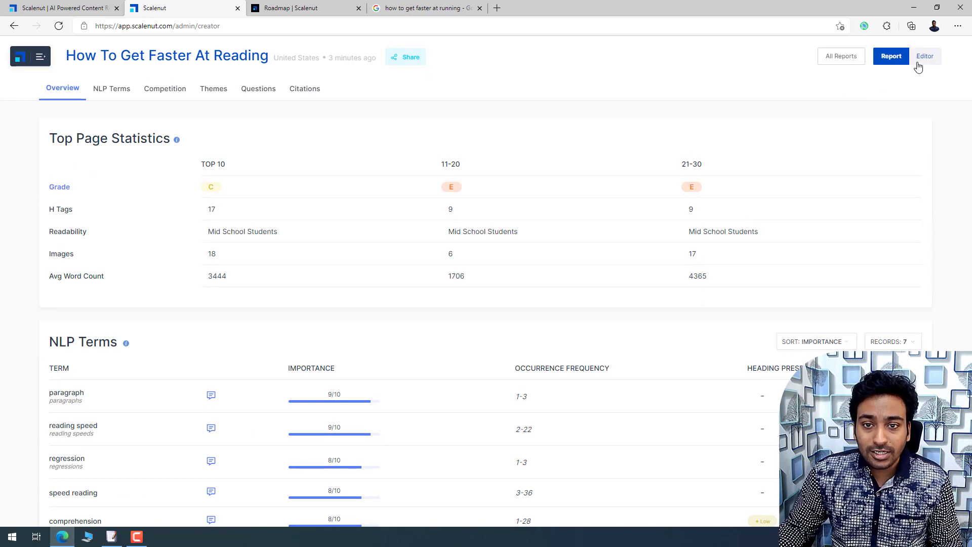
pyautogui.click(409, 61)
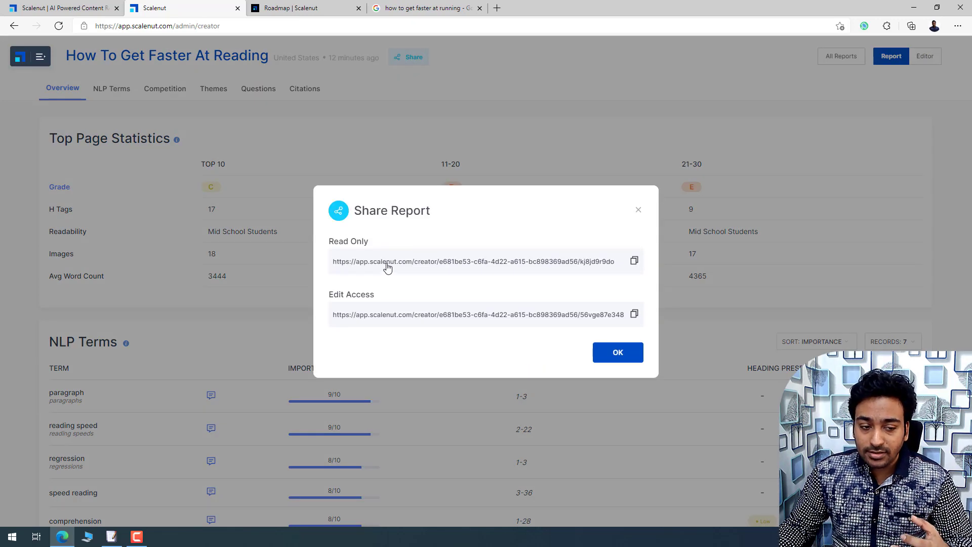
pyautogui.click(634, 260)
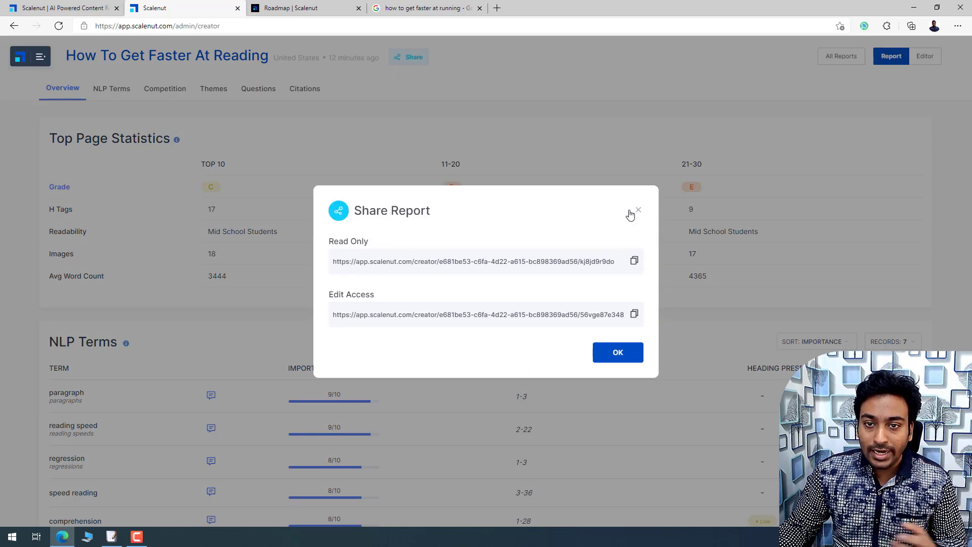
pyautogui.click(957, 26)
pyautogui.click(885, 76)
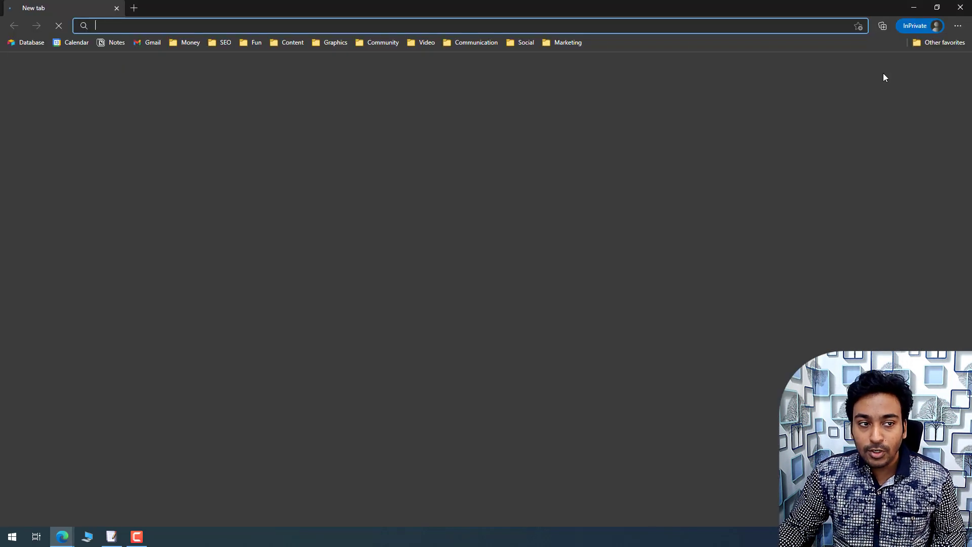
pyautogui.hotkey('ctrl', 'v')
pyautogui.press('Return')
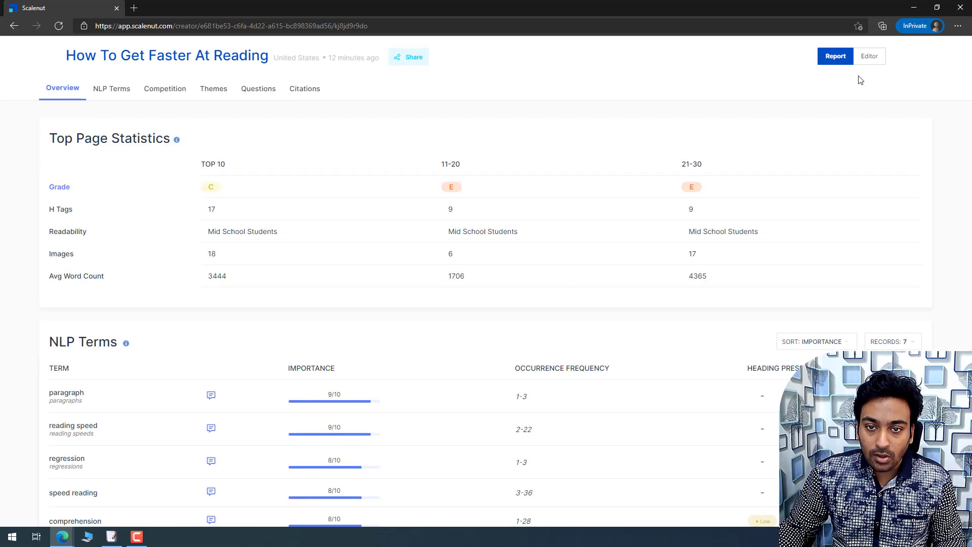
# Step: View the shared report's editor, close the InPrivate window, and dismiss the Share Report dialog
pyautogui.click(867, 57)
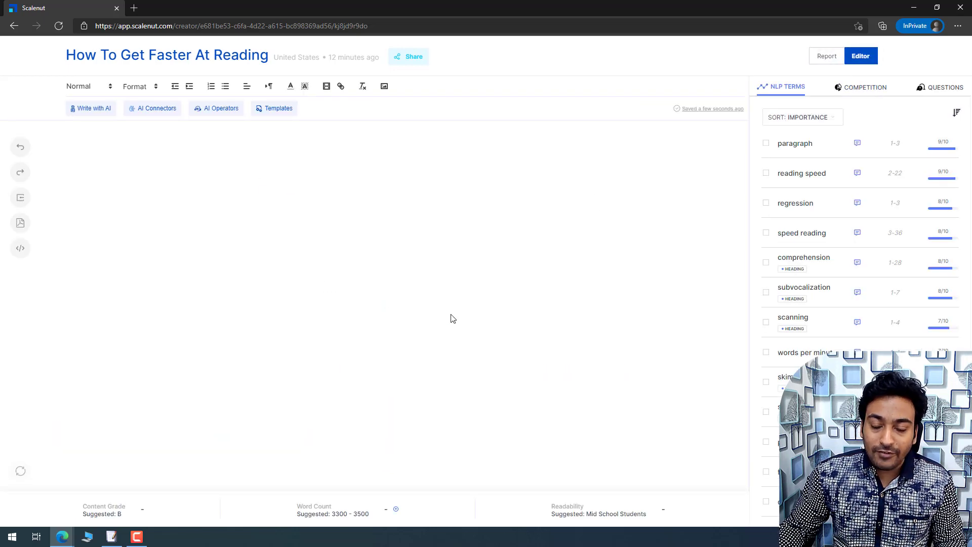
pyautogui.click(961, 7)
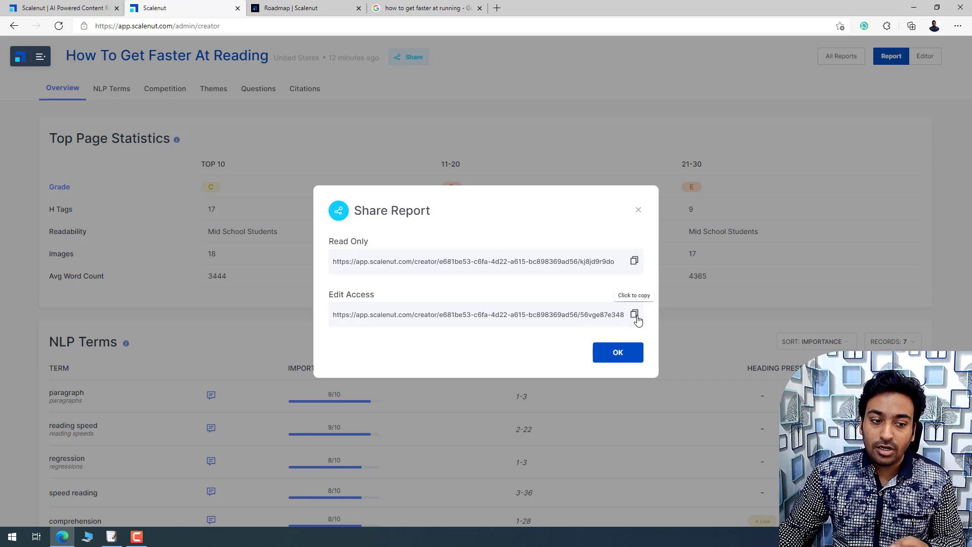
pyautogui.click(639, 211)
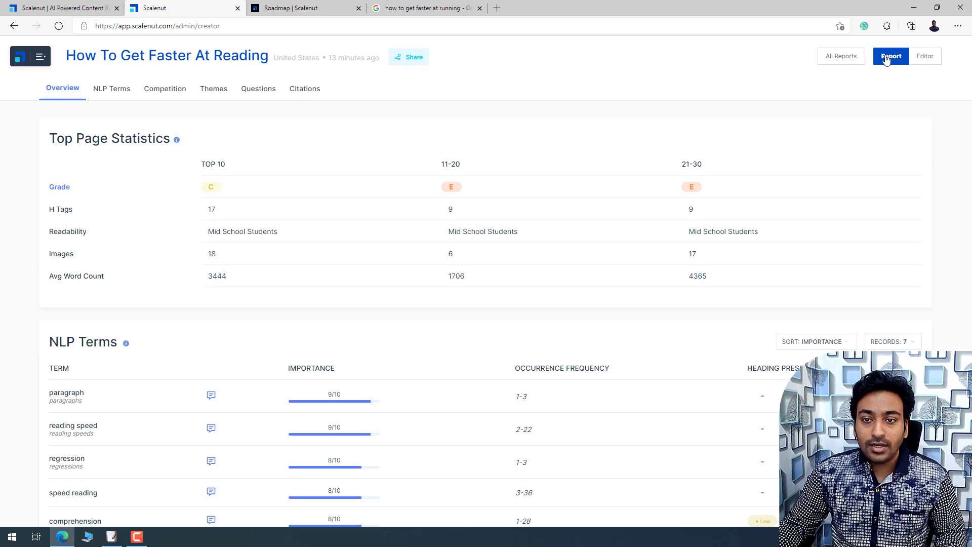
# Step: Compare the report view with the content editor, finishing in the editor for "How To Get Faster At Reading"
pyautogui.click(925, 58)
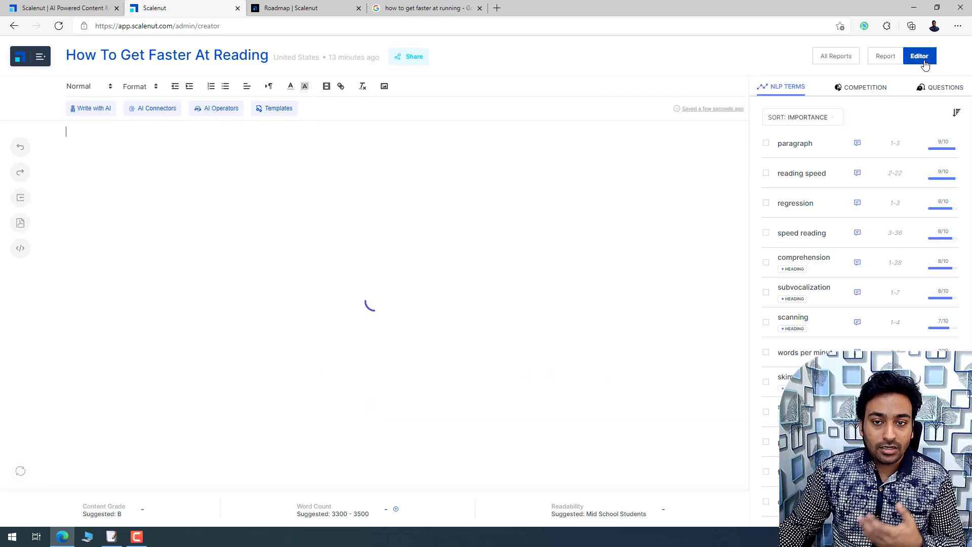
pyautogui.click(882, 62)
pyautogui.click(906, 62)
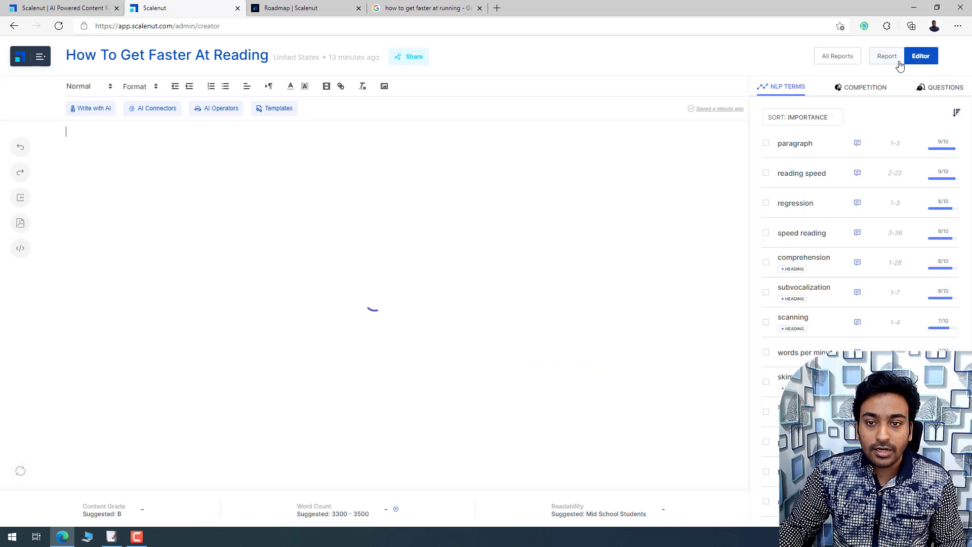
pyautogui.click(893, 66)
pyautogui.click(911, 63)
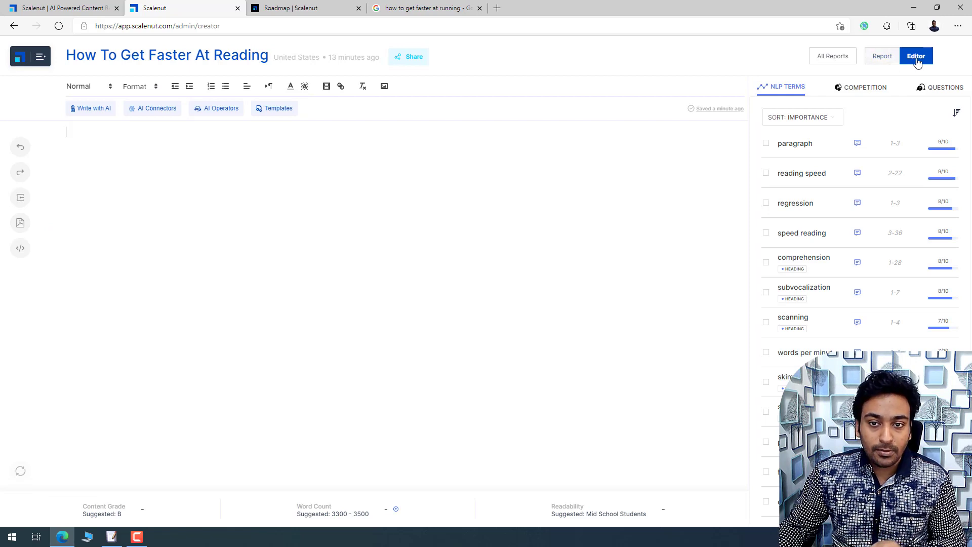
pyautogui.click(893, 61)
pyautogui.click(920, 63)
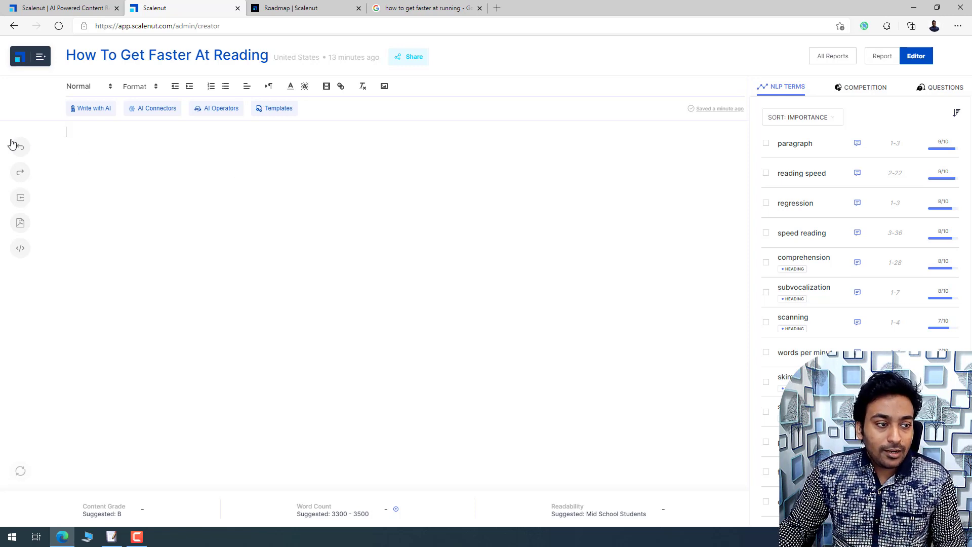
# Step: View the available sort options for the NLP terms list and close them without changing the order
pyautogui.click(21, 204)
pyautogui.click(17, 297)
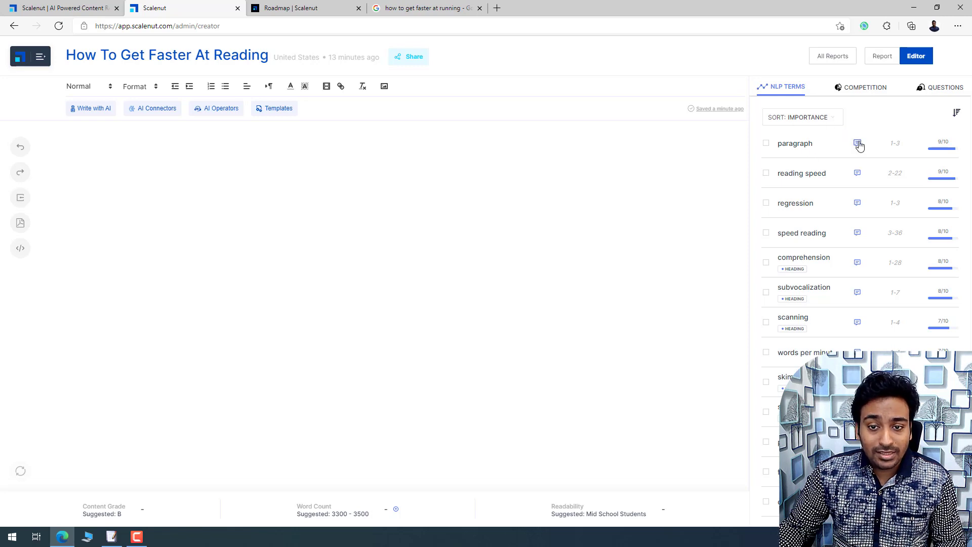
pyautogui.click(797, 121)
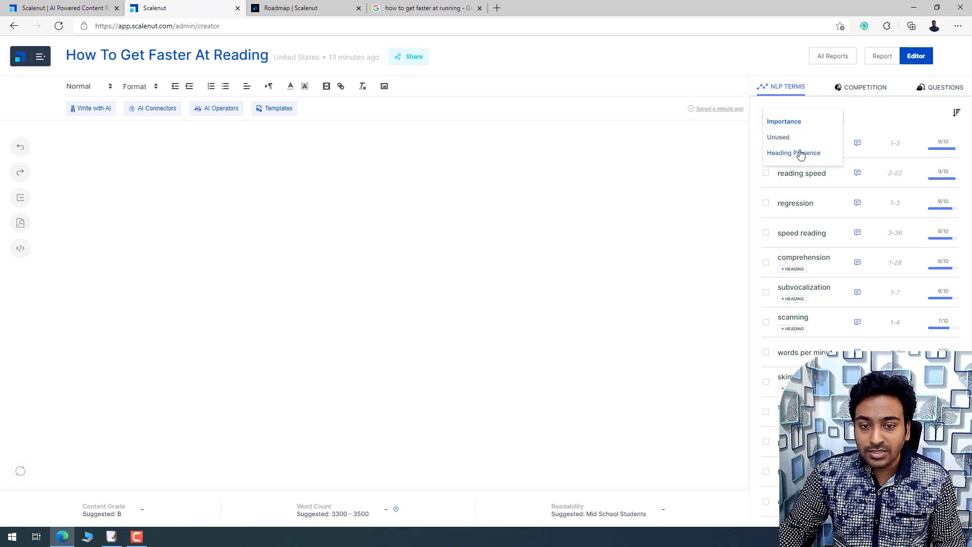
pyautogui.click(885, 117)
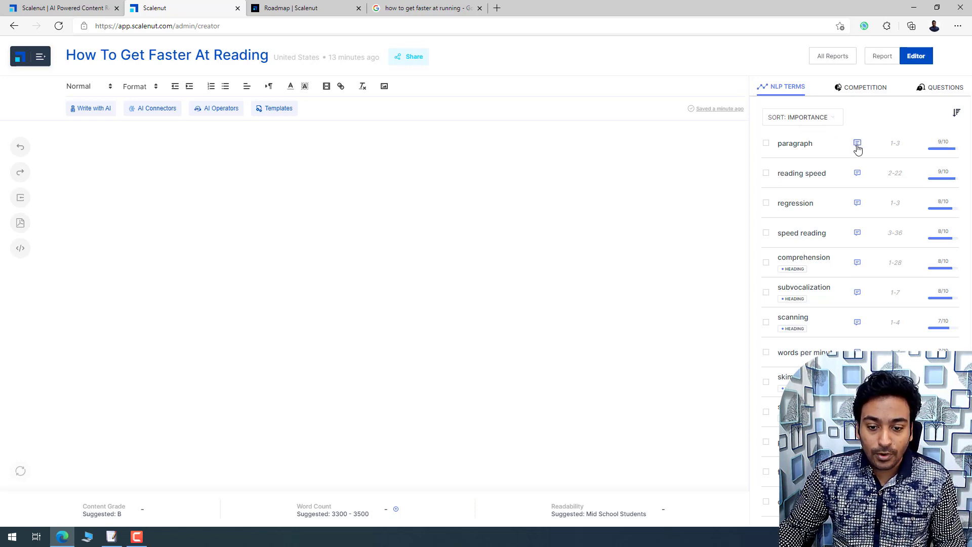
# Step: Expand the subheadings of the competing bookriot.com and mindtools.com articles in the Competition list and examine them
pyautogui.click(851, 90)
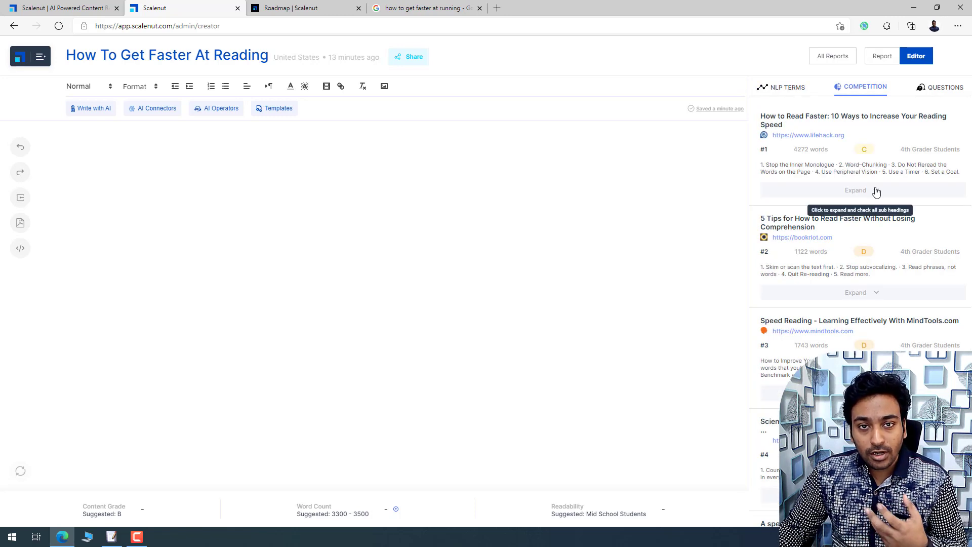
pyautogui.click(879, 294)
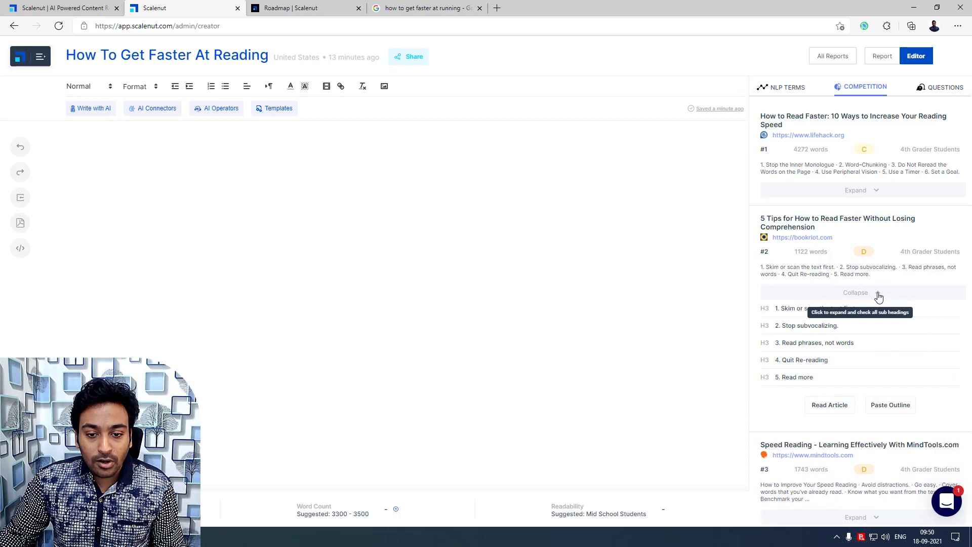
pyautogui.scroll(-1, 877, 284)
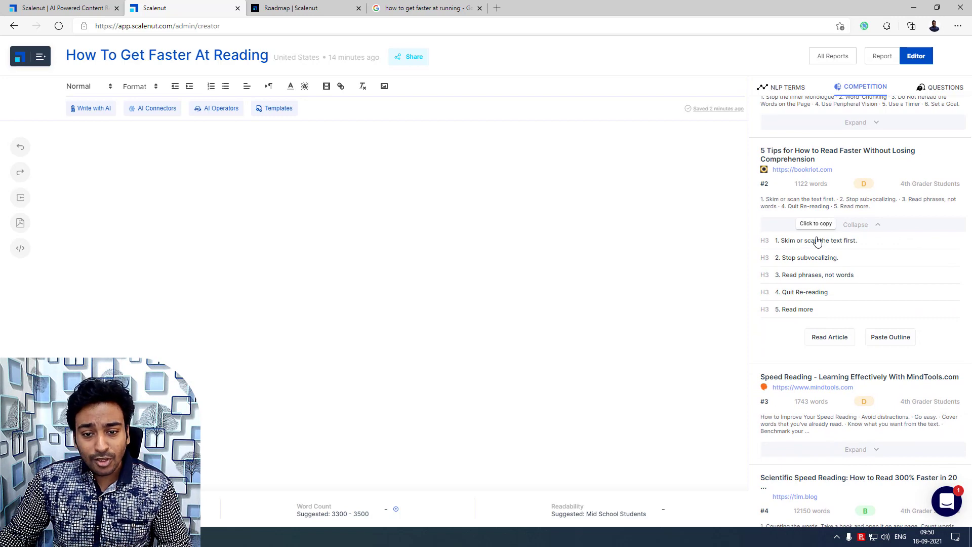
pyautogui.scroll(-2, 816, 289)
pyautogui.click(878, 313)
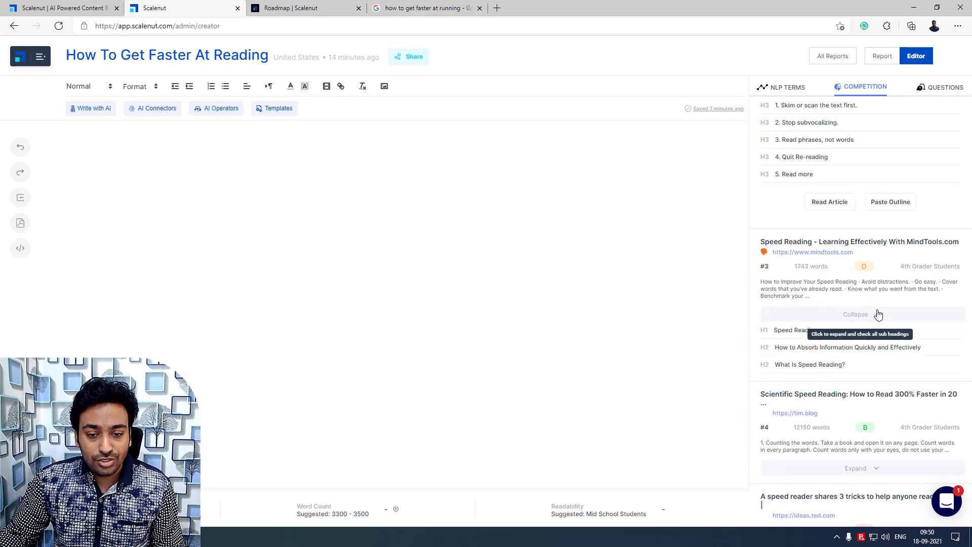
pyautogui.scroll(2, 878, 313)
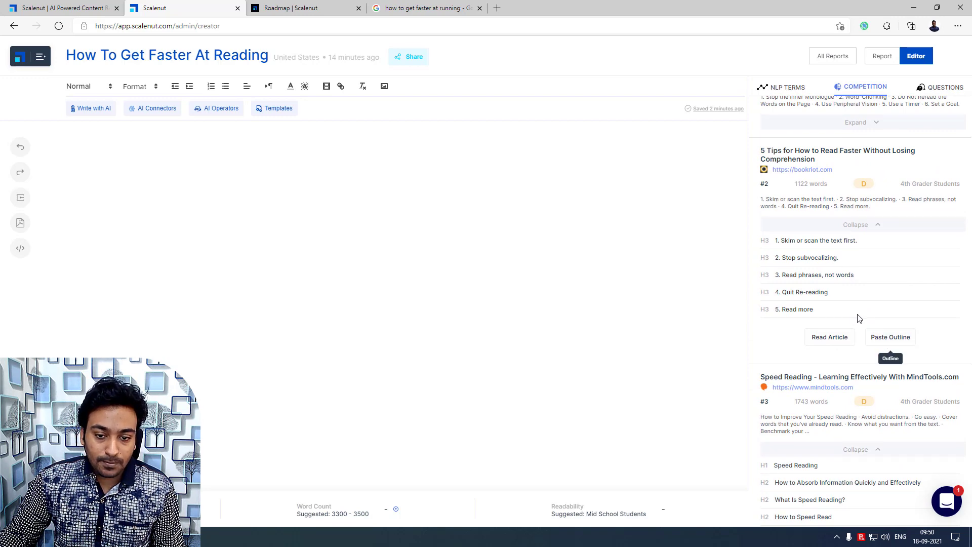
# Step: Paste the outline of the bookriot.com article into the editor, and delete the pasted text
pyautogui.click(884, 344)
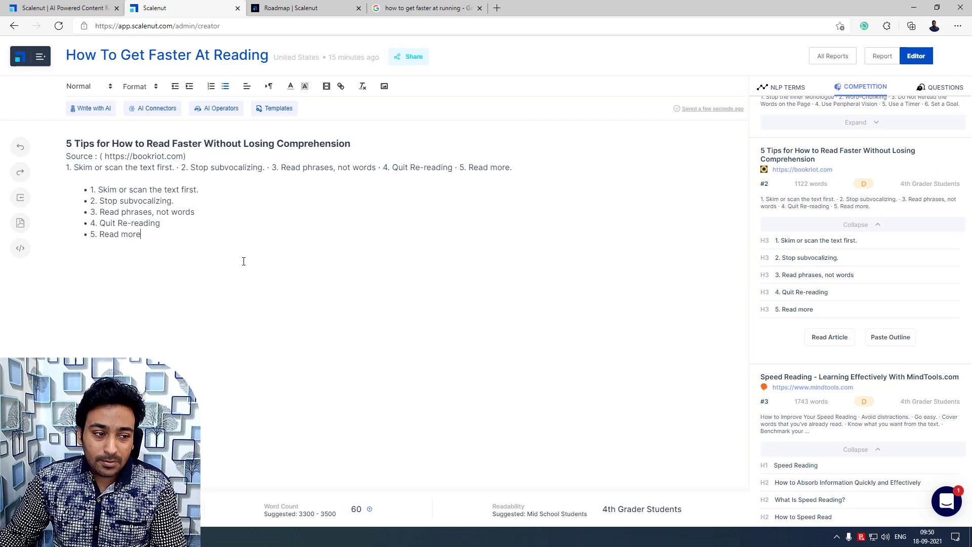
pyautogui.moveTo(243, 261); pyautogui.dragTo(66, 143)
pyautogui.press('BackSpace')
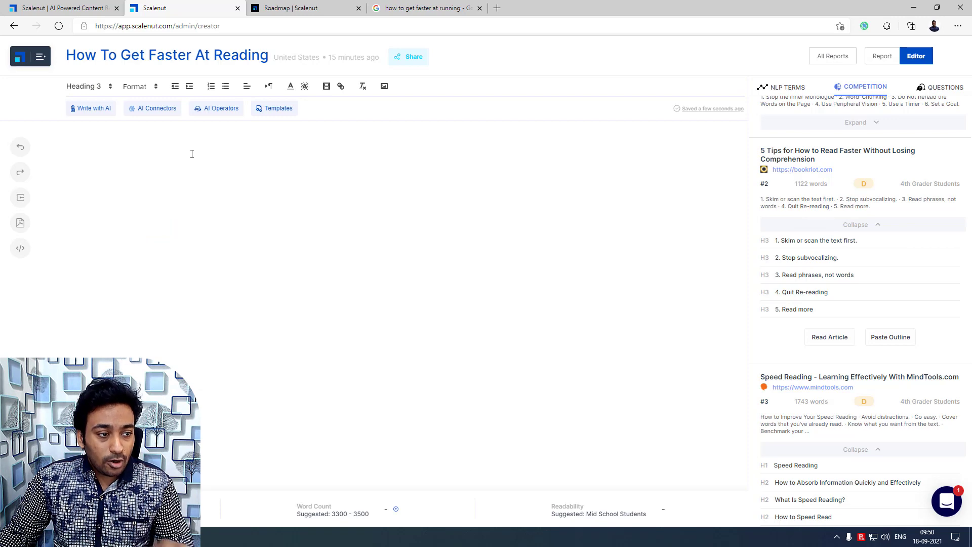
# Step: Insert the competitor subheading "1. Skim or scan the text first." into the editor, and delete it
pyautogui.write('1. Skim or scan the text first.')
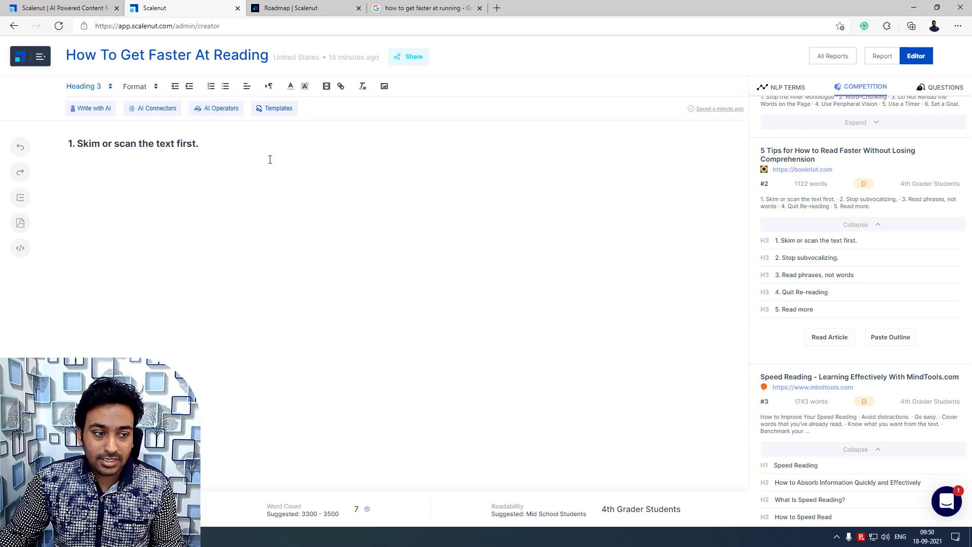
pyautogui.moveTo(270, 159); pyautogui.dragTo(41, 152)
pyautogui.press('BackSpace')
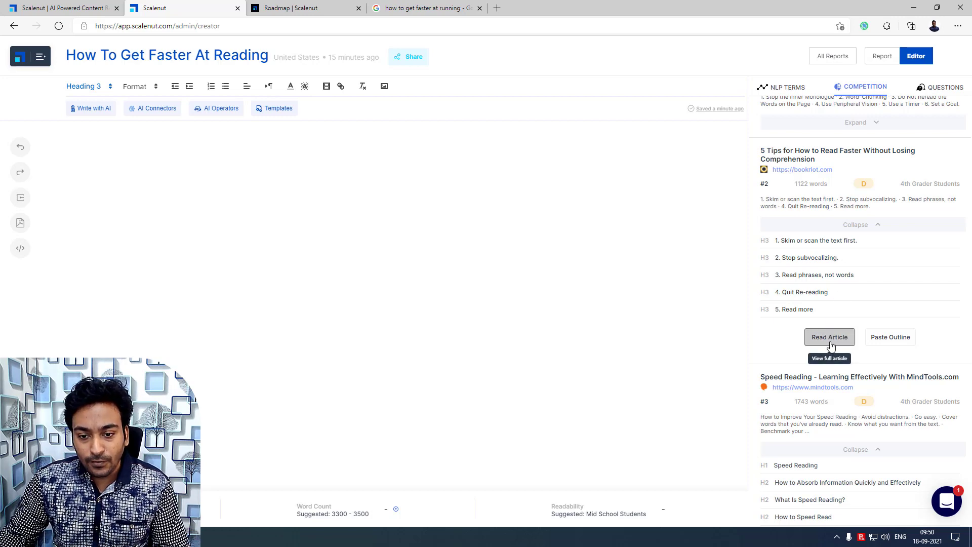
# Step: Paste the outline of the mindtools.com speed reading article into the editor, and clear all of it
pyautogui.scroll(-5, 873, 337)
pyautogui.scroll(-1, 862, 333)
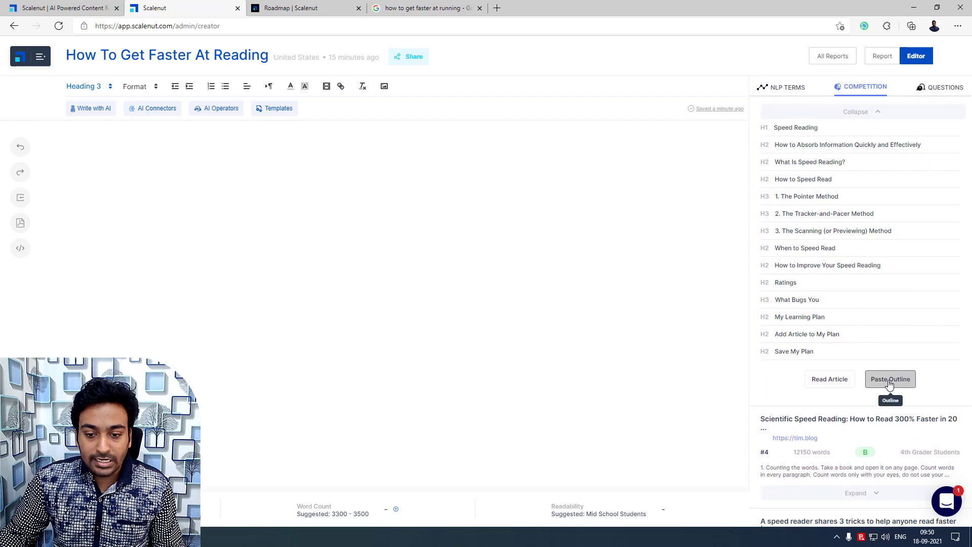
pyautogui.click(889, 379)
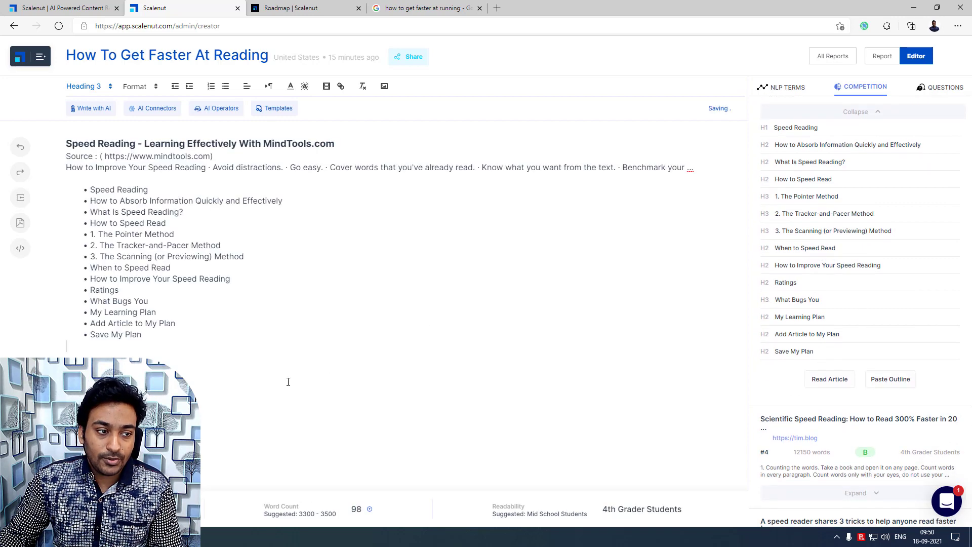
pyautogui.moveTo(144, 335); pyautogui.dragTo(66, 143)
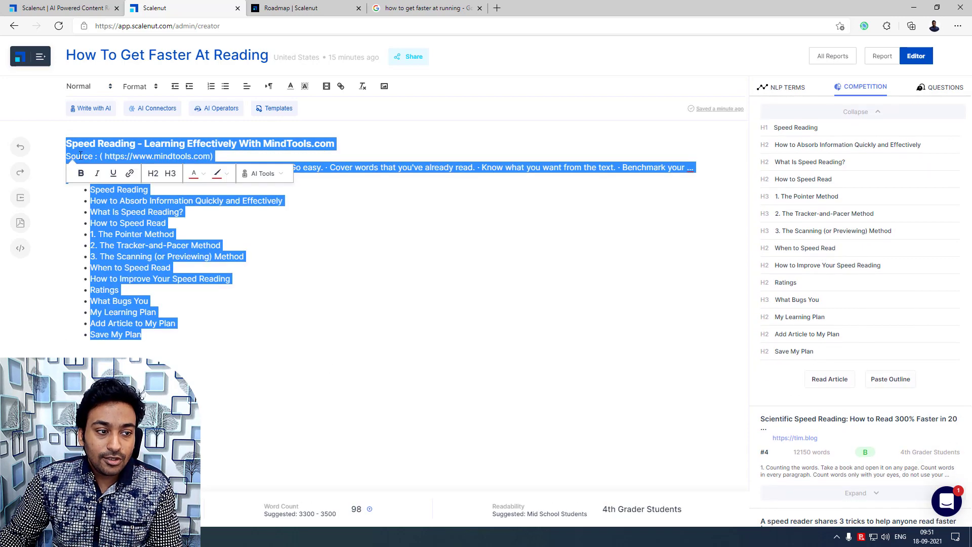
pyautogui.click(123, 144)
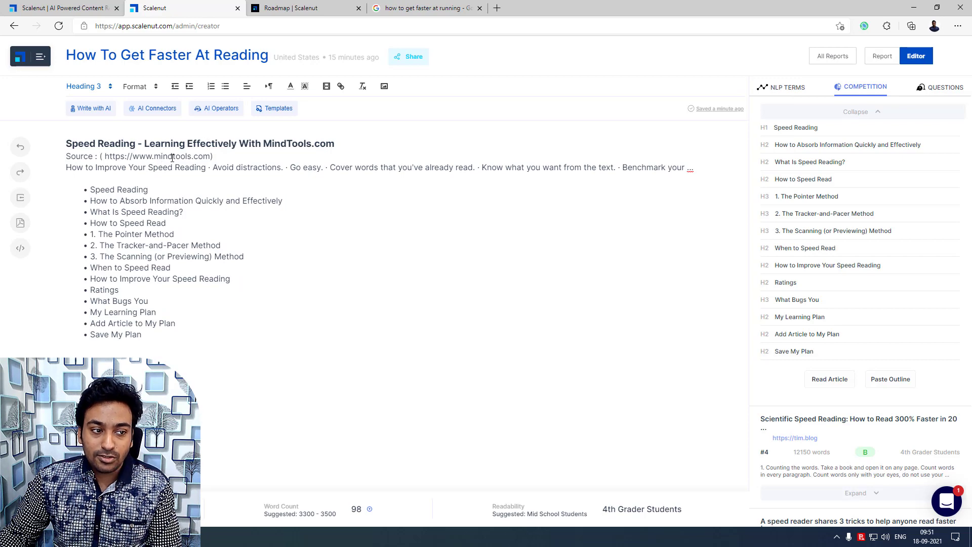
pyautogui.moveTo(219, 333); pyautogui.dragTo(52, 124)
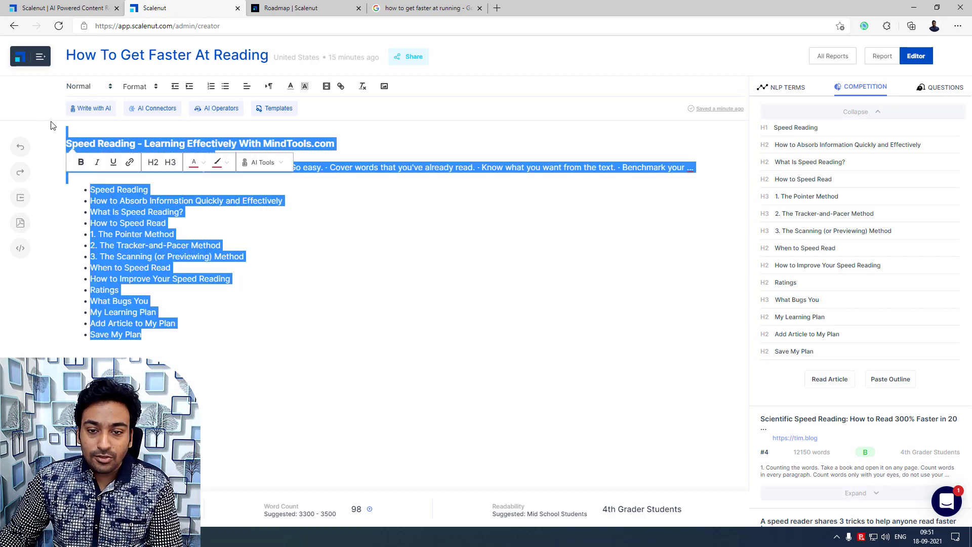
pyautogui.press('BackSpace')
# Step: View the subheadings of the top-ranked lifehack.org article in the Competition list and collapse them
pyautogui.scroll(-3, 844, 158)
pyautogui.scroll(8, 845, 158)
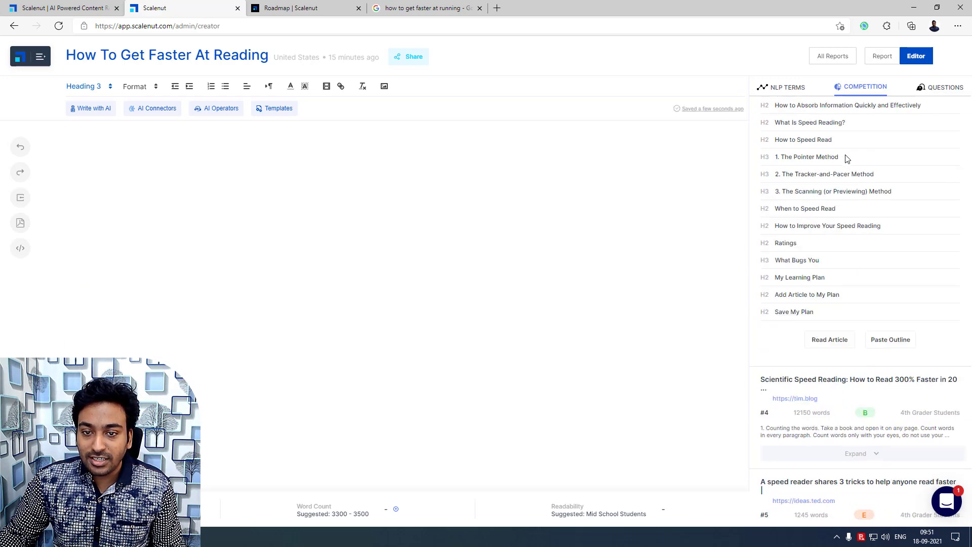
pyautogui.scroll(3, 881, 324)
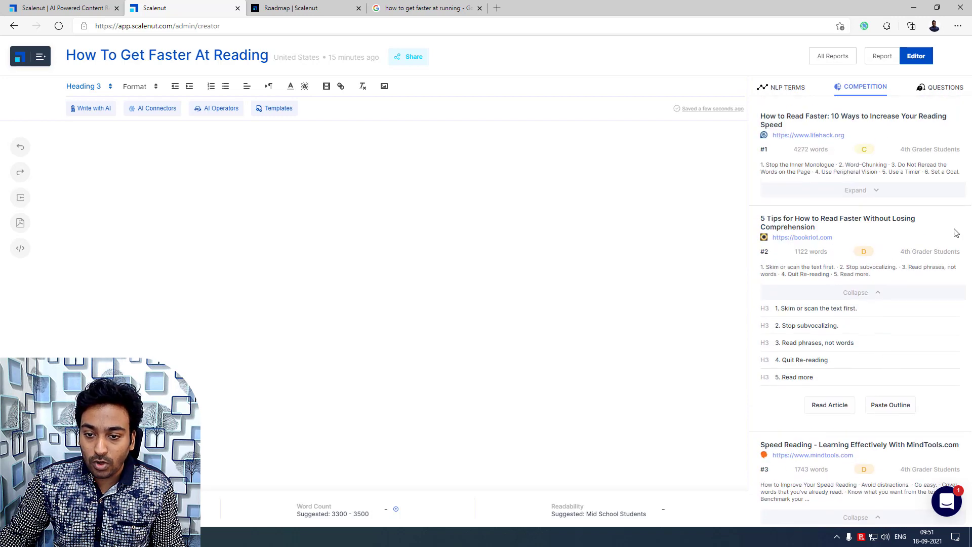
pyautogui.click(872, 190)
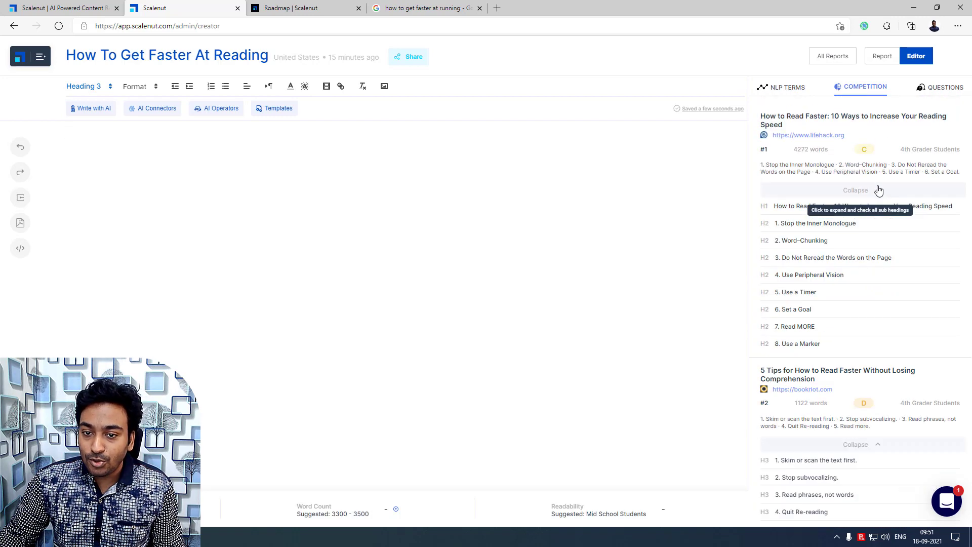
pyautogui.click(873, 193)
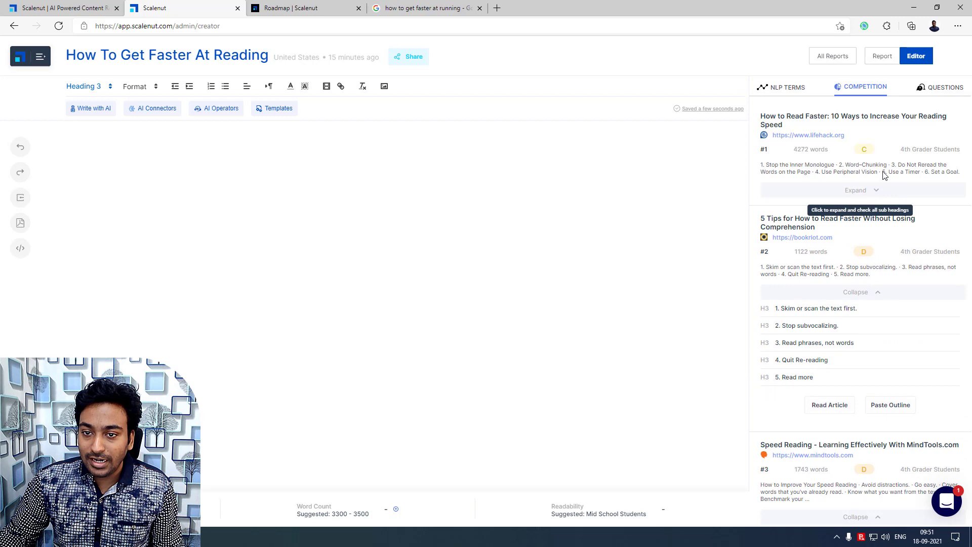
# Step: Look over the editor's question suggestions and the suggested content grade, and return to the NLP terms
pyautogui.click(936, 87)
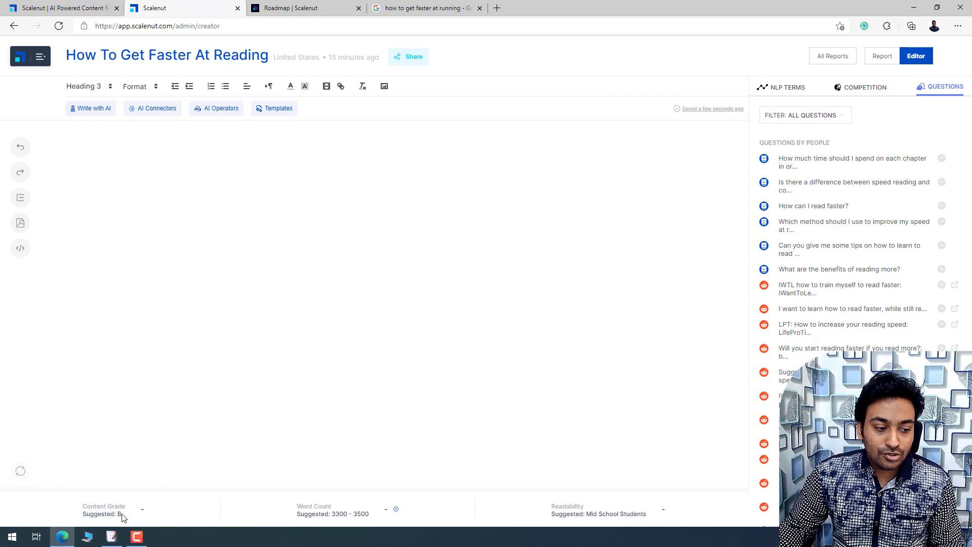
pyautogui.moveTo(122, 517)
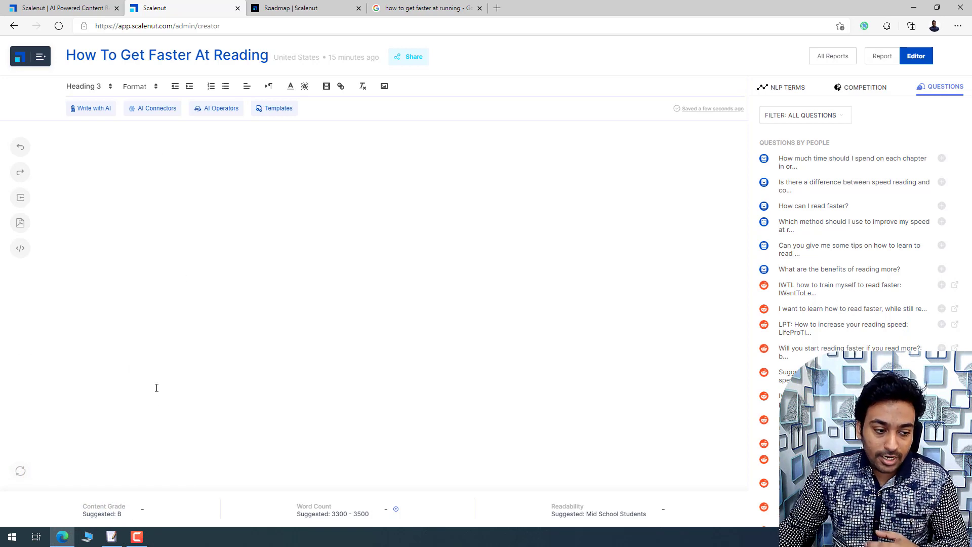
pyautogui.doubleClick(119, 514)
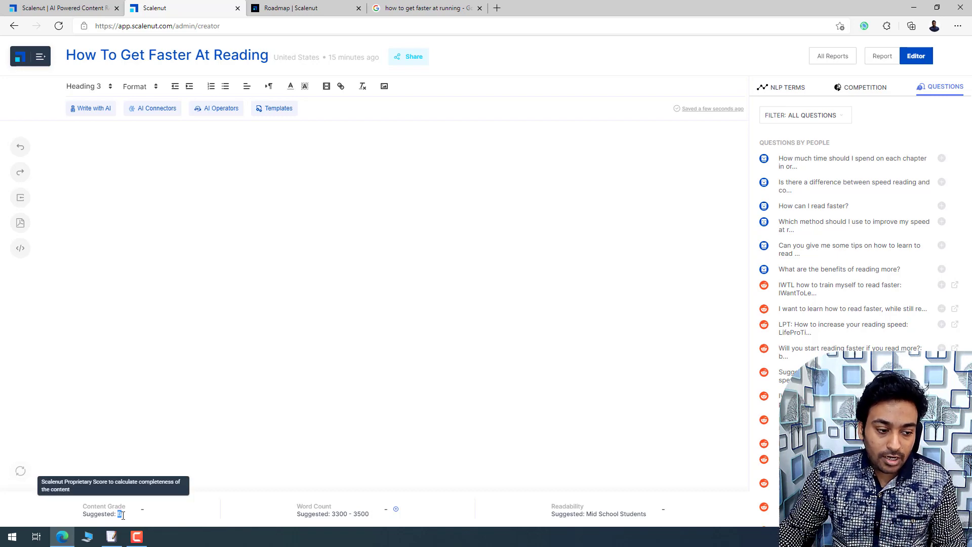
pyautogui.click(122, 518)
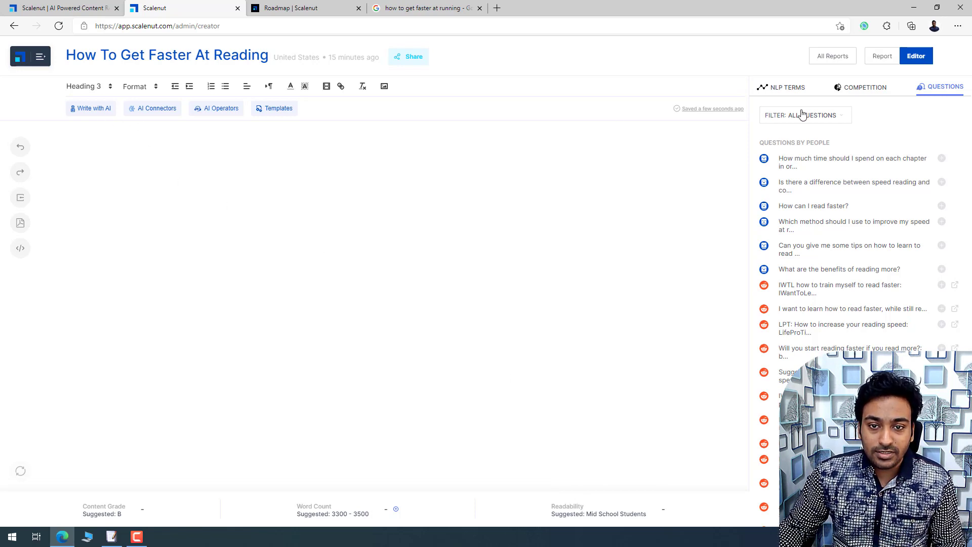
pyautogui.click(773, 90)
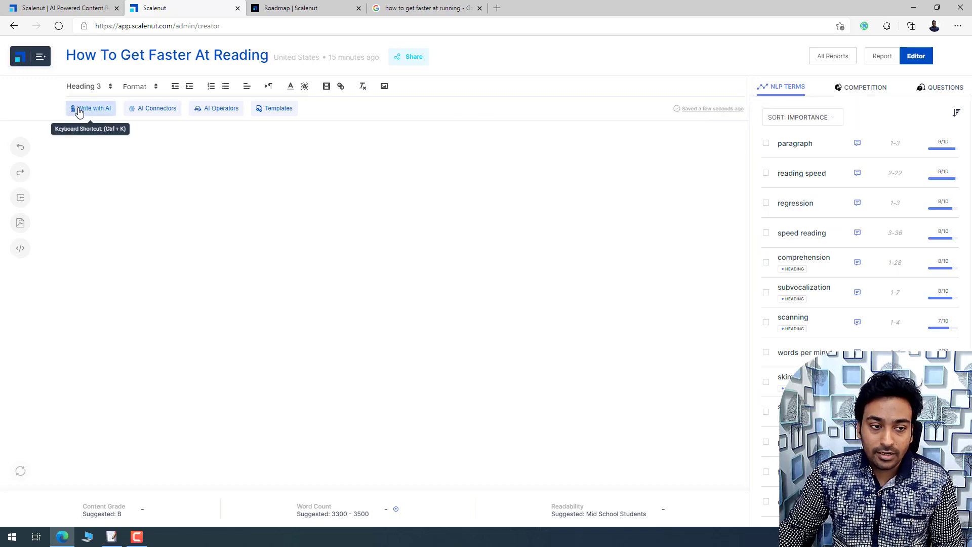
# Step: Open the Meta Description template and enter the blog description "In this article I will show best tips to make you read fast when reading books"
pyautogui.click(278, 135)
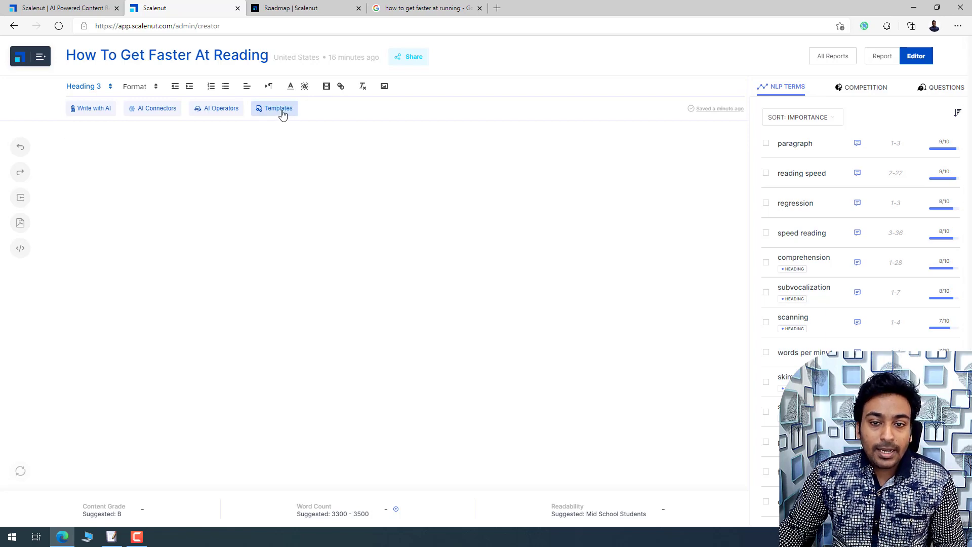
pyautogui.click(282, 109)
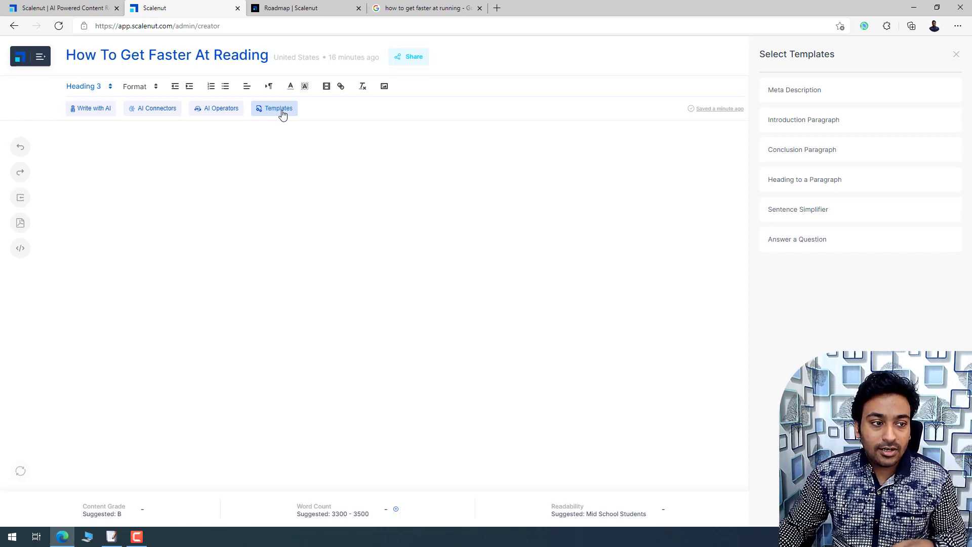
pyautogui.click(812, 95)
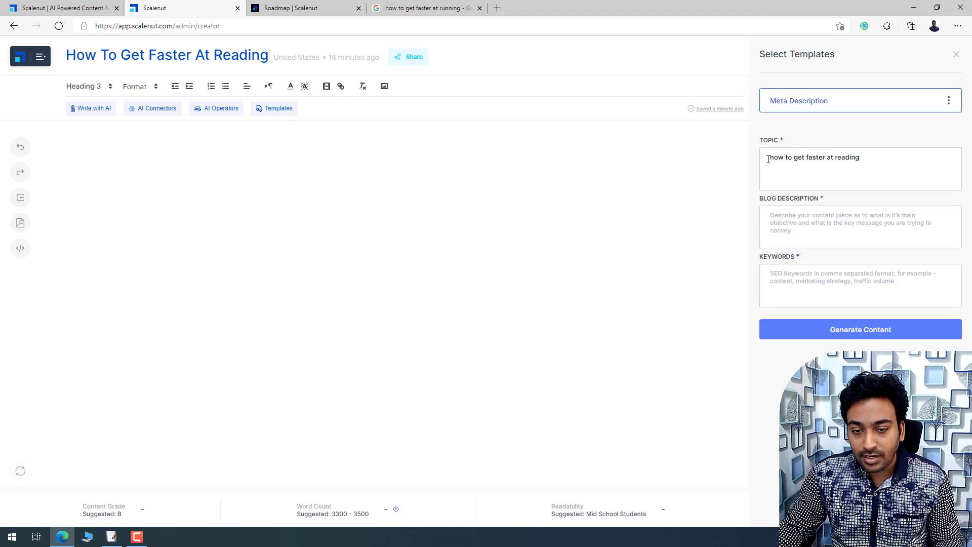
pyautogui.click(826, 229)
pyautogui.write('In t')
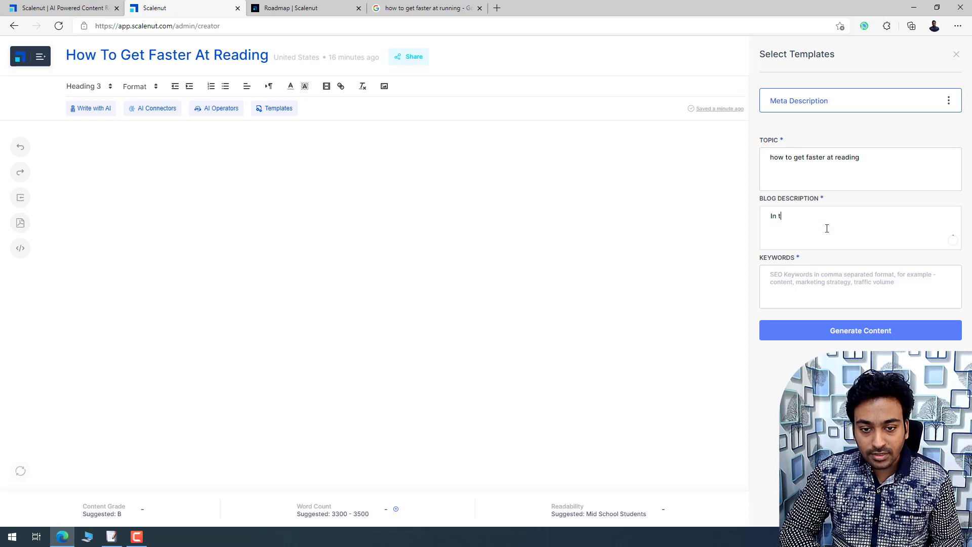
pyautogui.write('his article ')
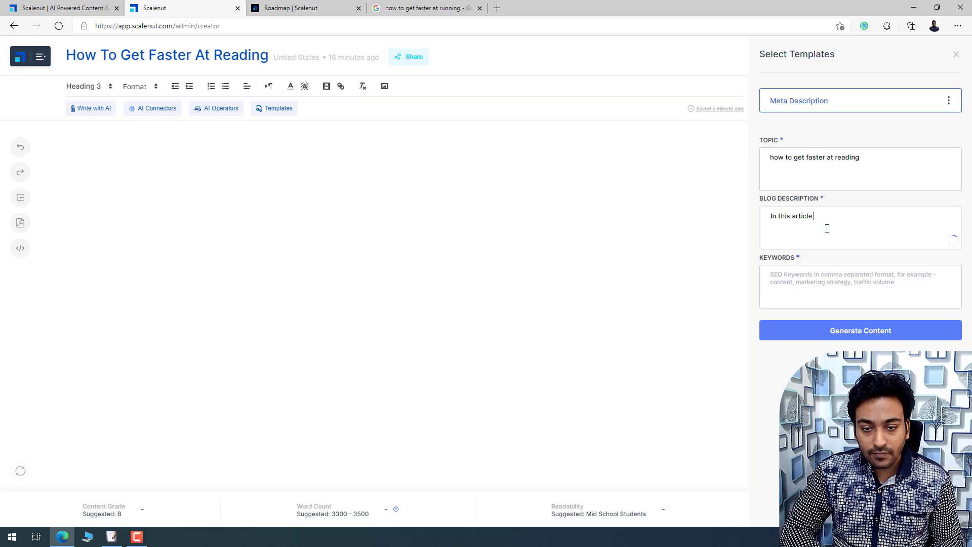
pyautogui.write('I will show ')
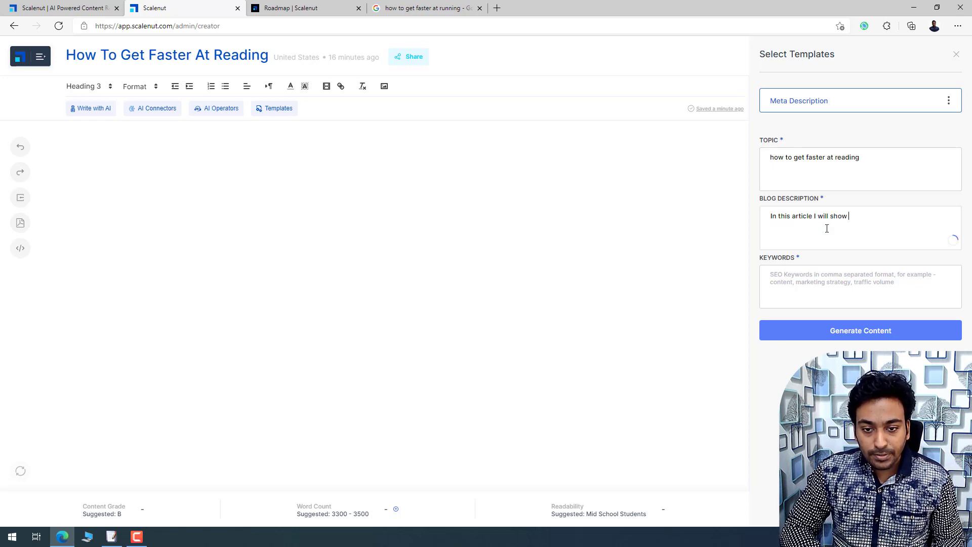
pyautogui.write('best tips t')
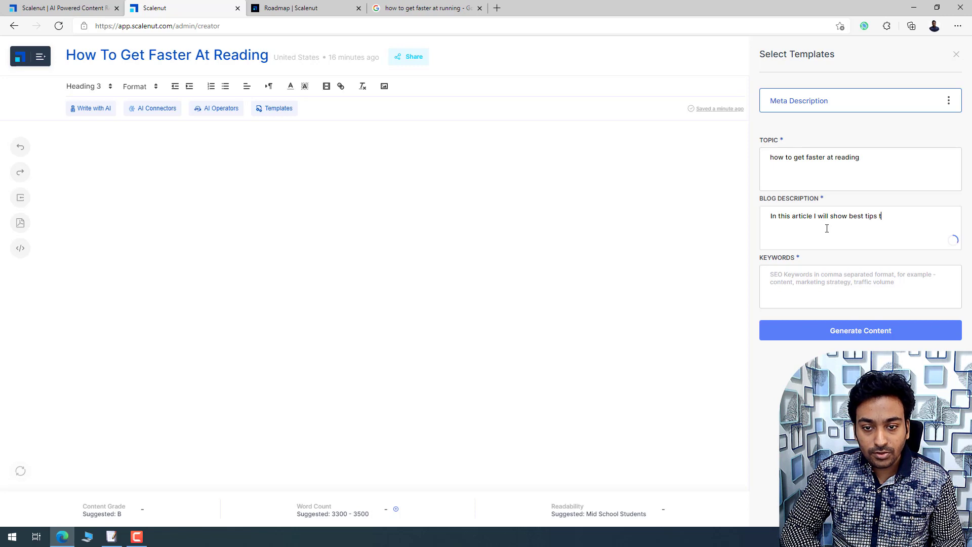
pyautogui.write('o make you re')
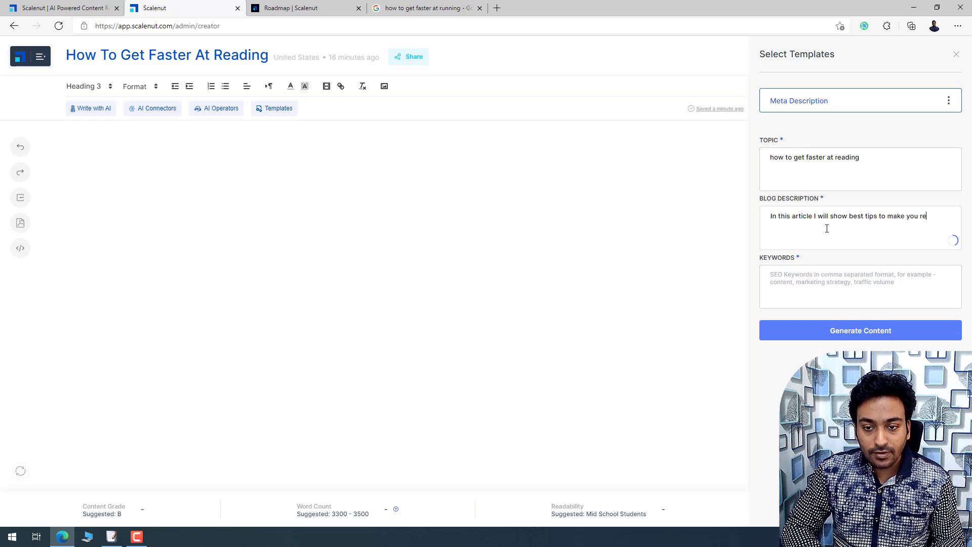
pyautogui.write('ad fast ')
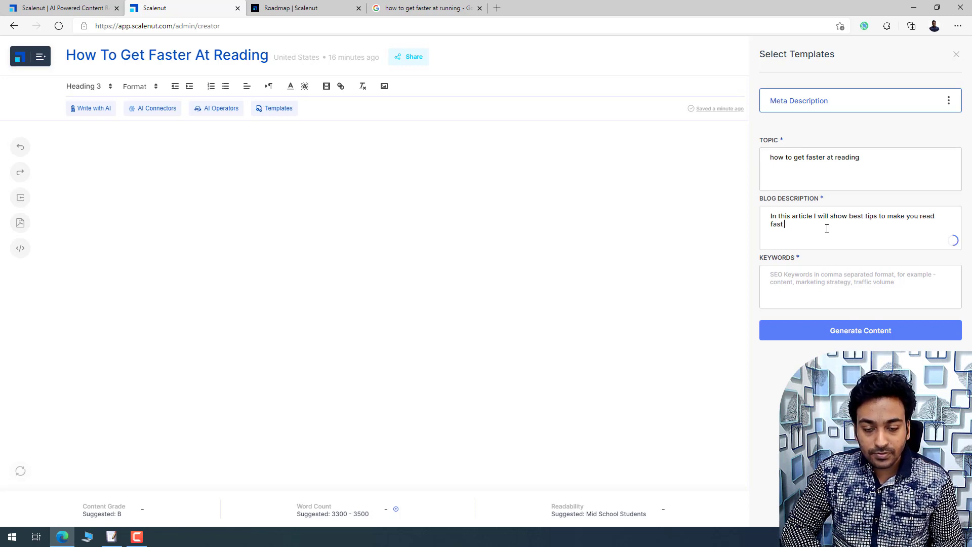
pyautogui.write('when read')
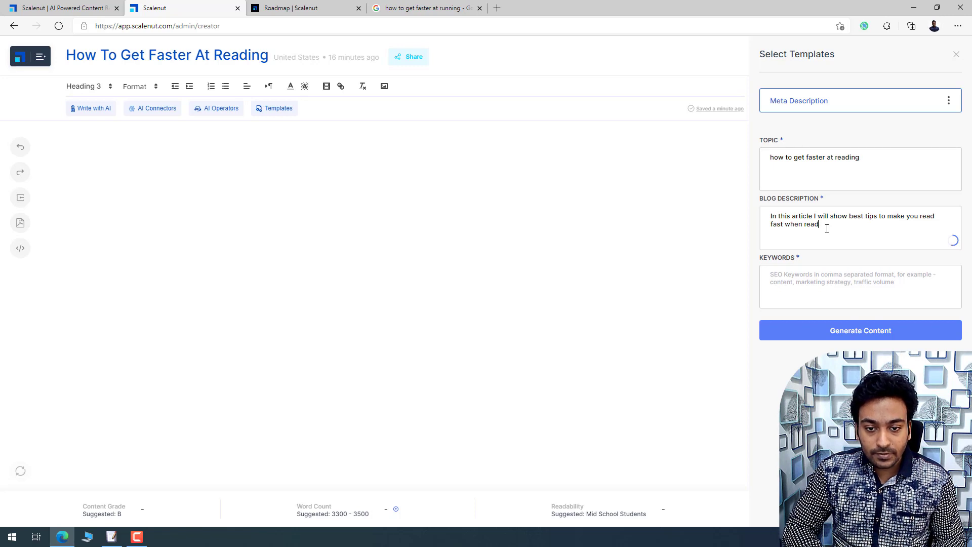
pyautogui.write('ing books')
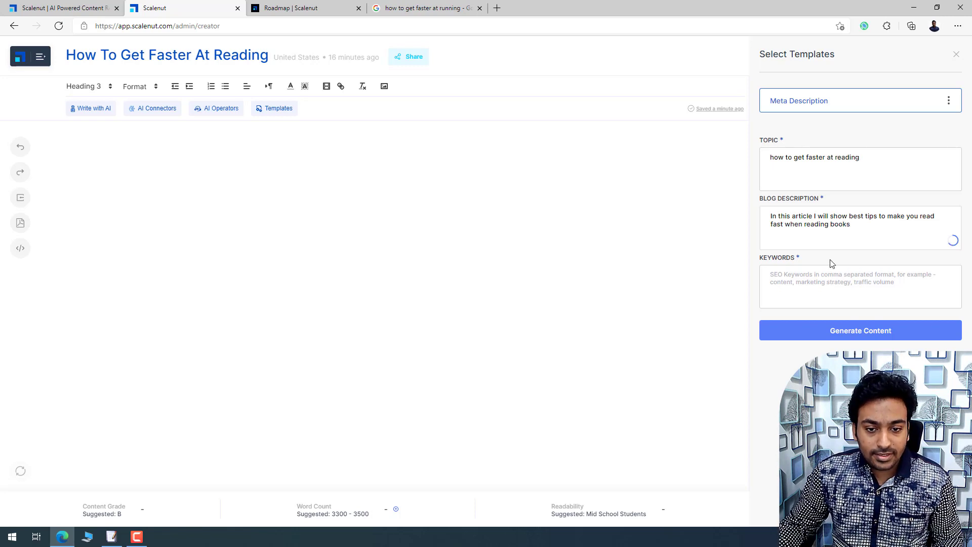
# Step: Enter the keywords "how to get faster at reading, read faster" and generate the meta descriptions
pyautogui.click(829, 278)
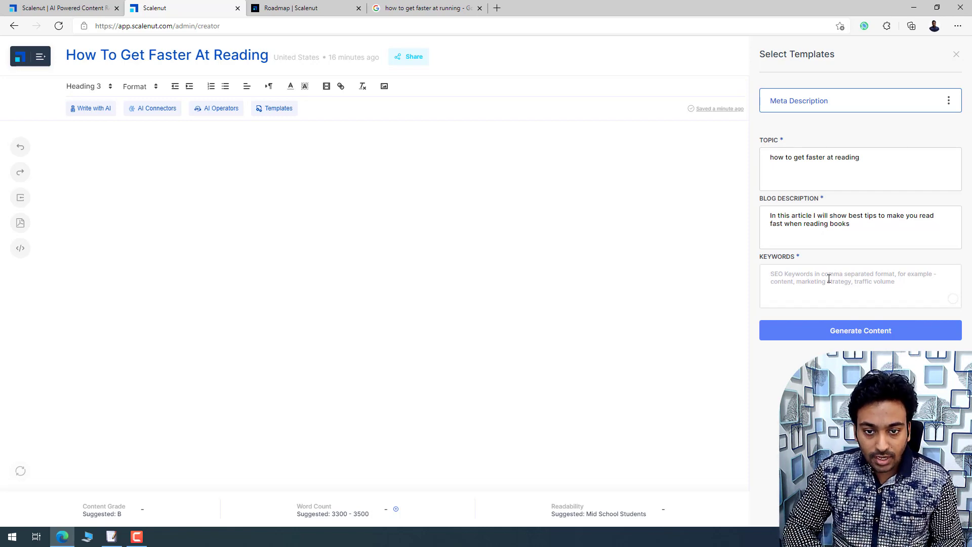
pyautogui.write('how to get f')
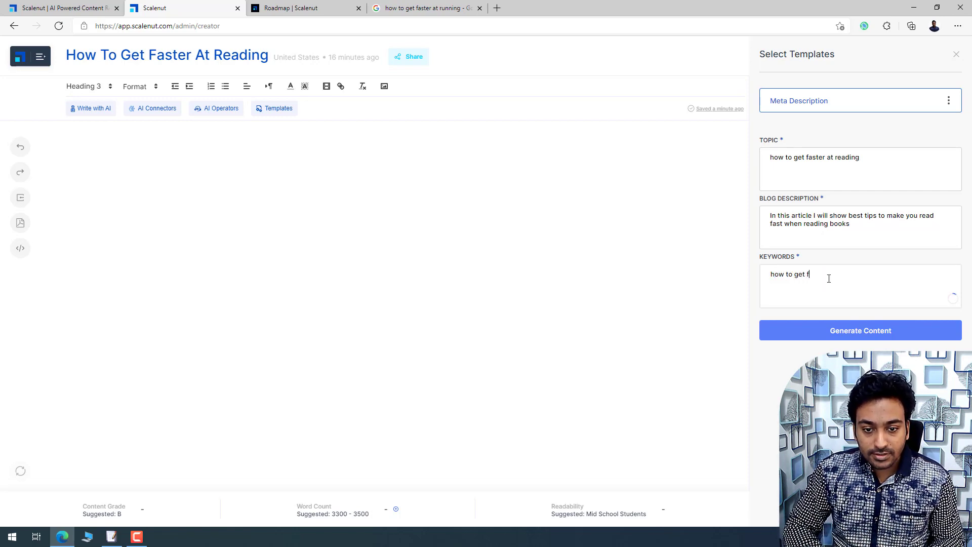
pyautogui.write('aster at rea')
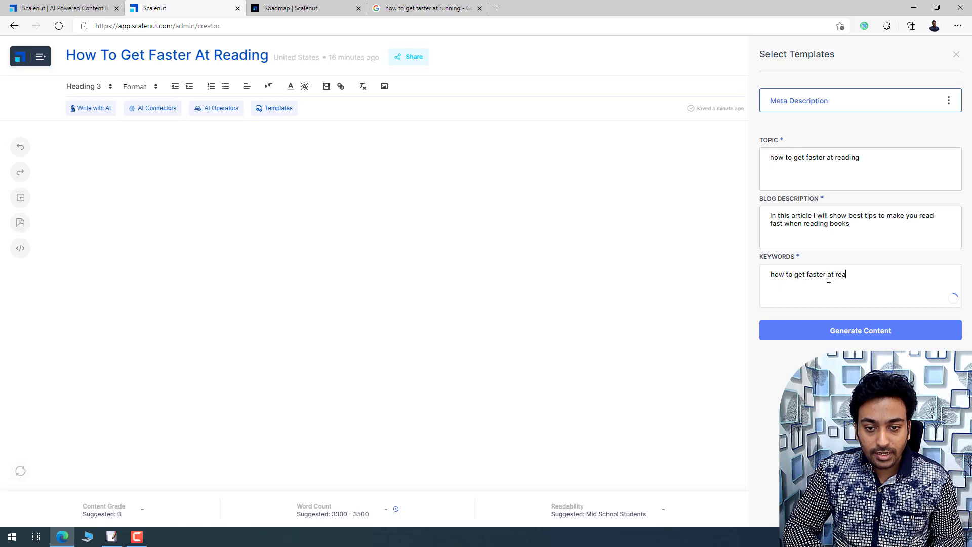
pyautogui.write('ding, rad')
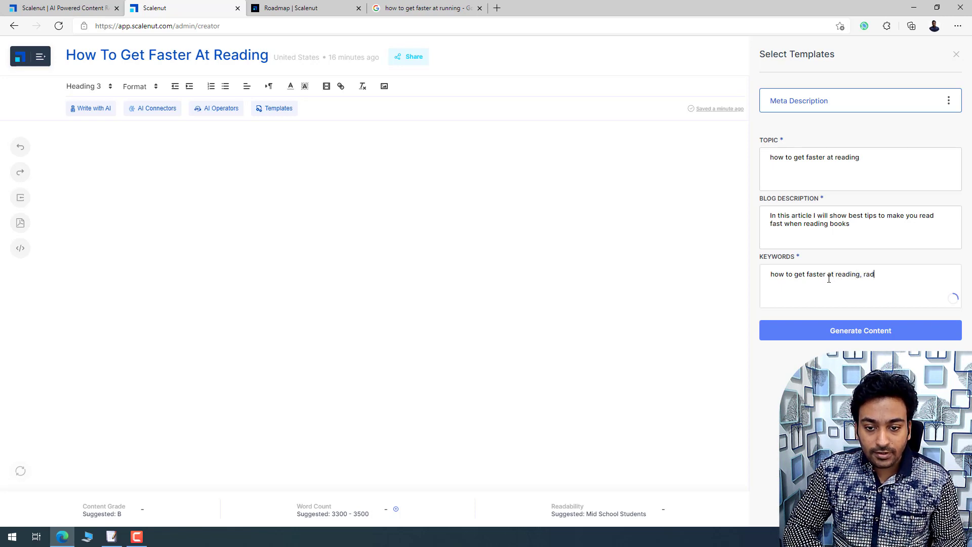
pyautogui.press('BackSpace')
pyautogui.press('BackSpace')
pyautogui.write('ead fas')
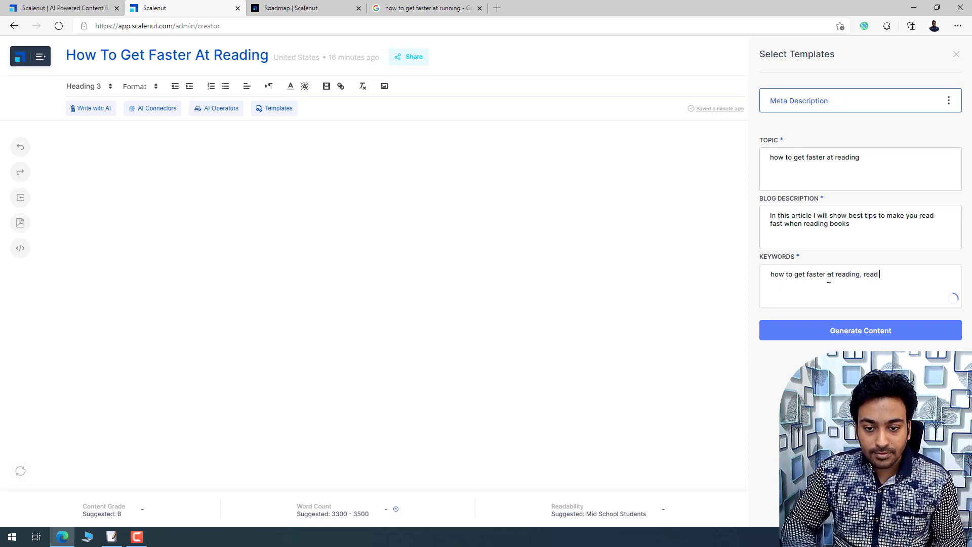
pyautogui.write('ter')
pyautogui.click(840, 330)
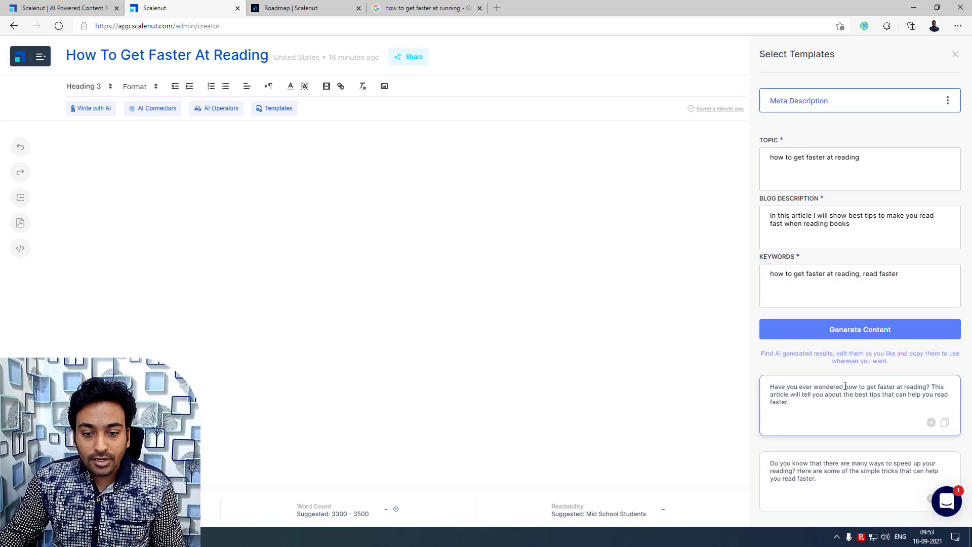
# Step: Generate more meta descriptions, and insert the "Have you ever wondered how to get faster at reading?" one into the editor as normal text
pyautogui.scroll(-1, 844, 387)
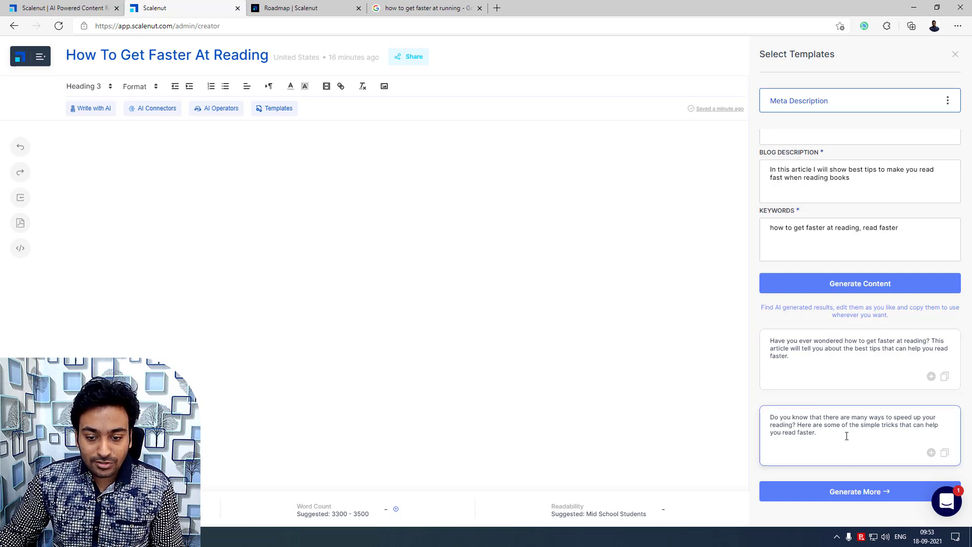
pyautogui.click(850, 490)
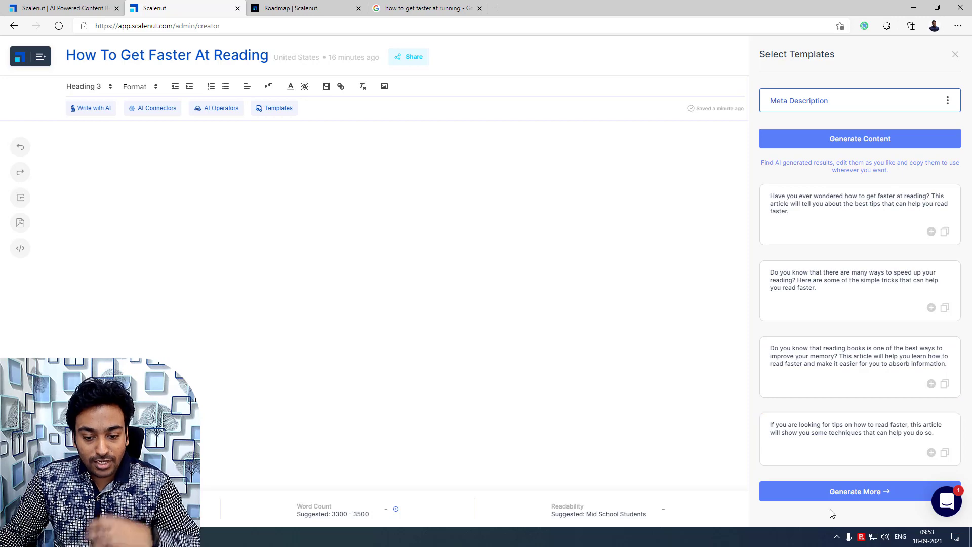
pyautogui.scroll(3, 824, 406)
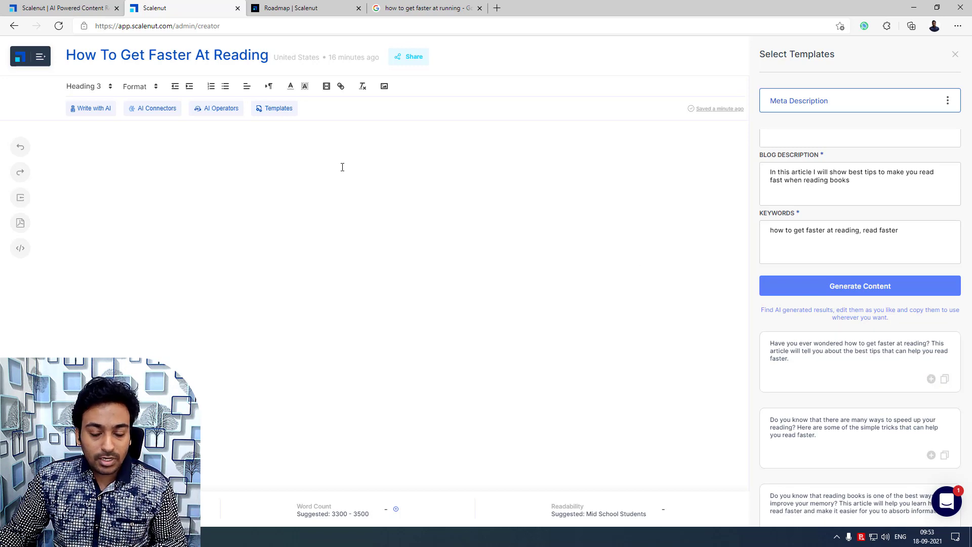
pyautogui.click(931, 380)
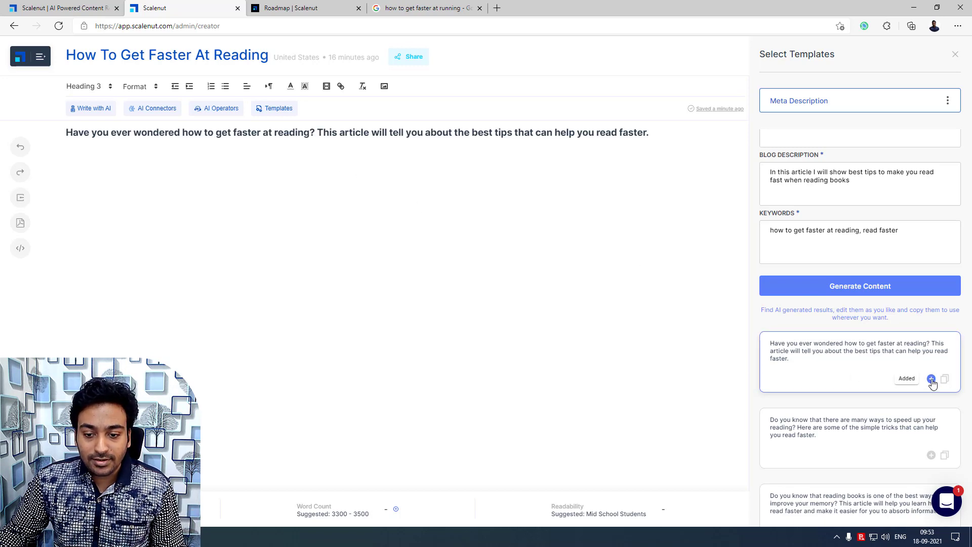
pyautogui.tripleClick(495, 132)
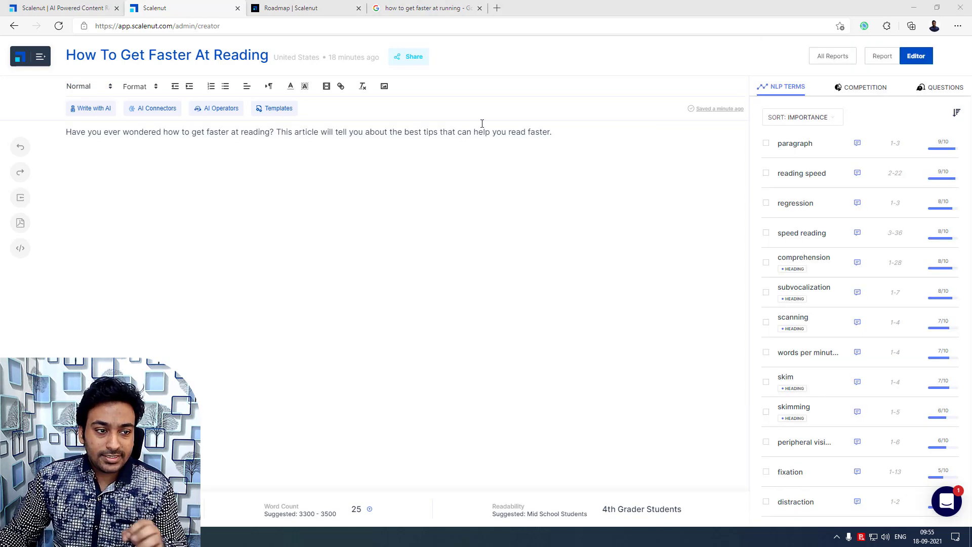
# Step: Generate introductions plus extra variants with the Introduction Paragraph template, and insert the one starting "Reading is one of the most important things"
pyautogui.click(275, 109)
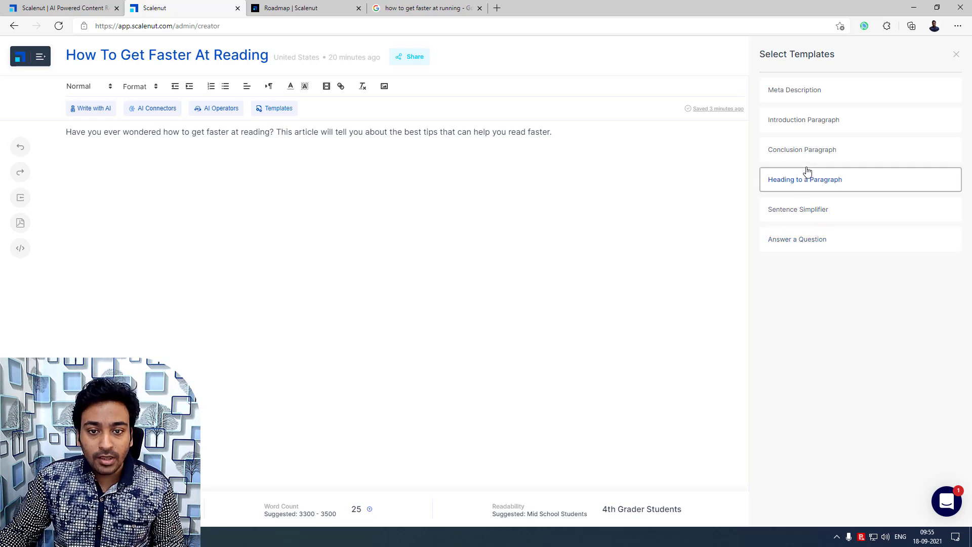
pyautogui.click(804, 116)
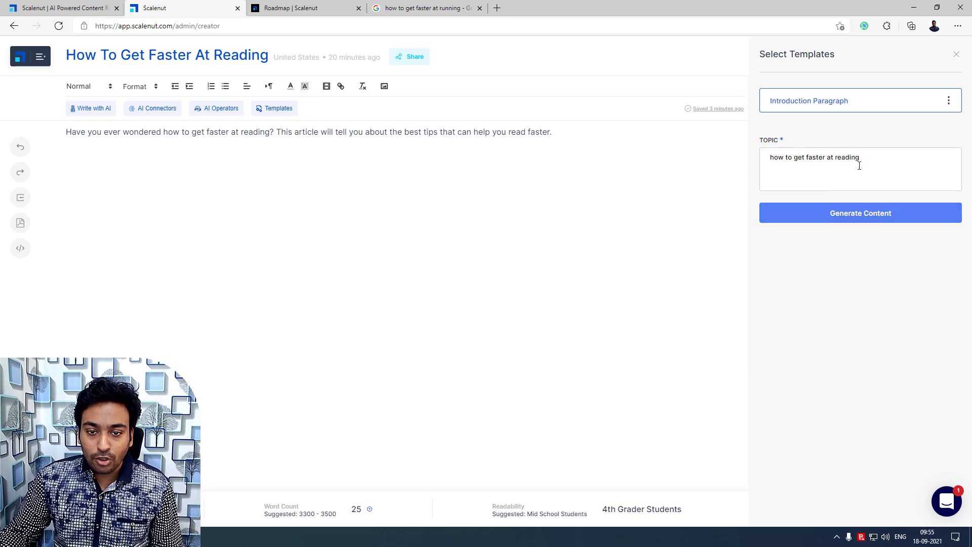
pyautogui.click(838, 215)
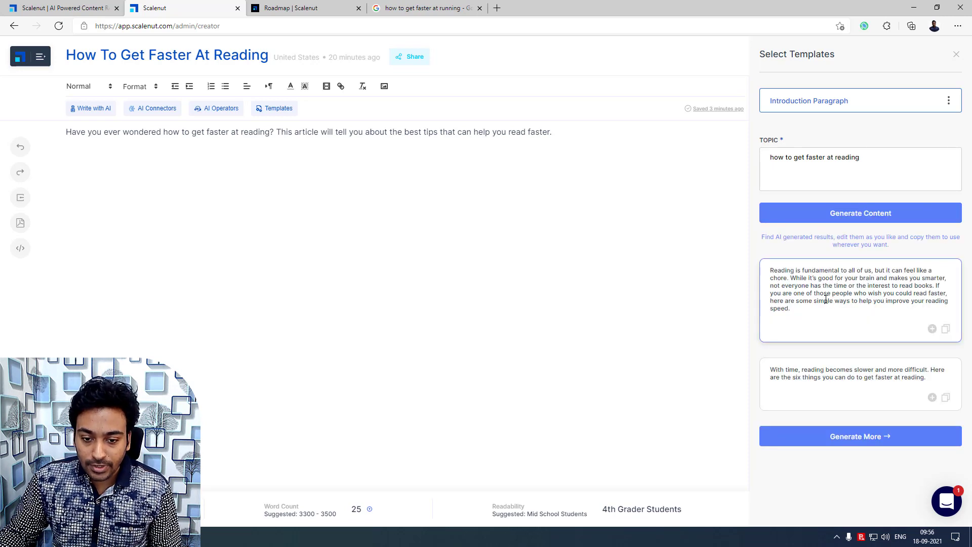
pyautogui.click(844, 437)
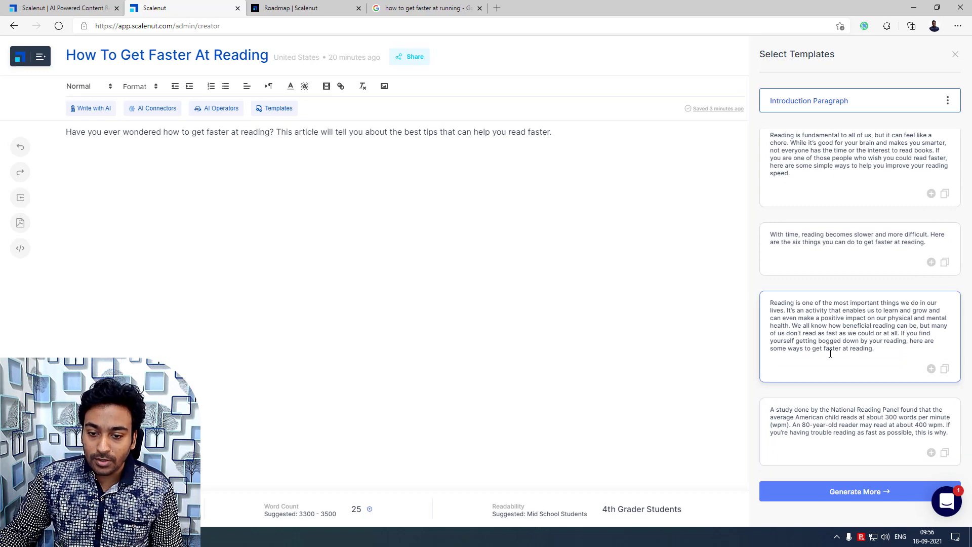
pyautogui.click(931, 369)
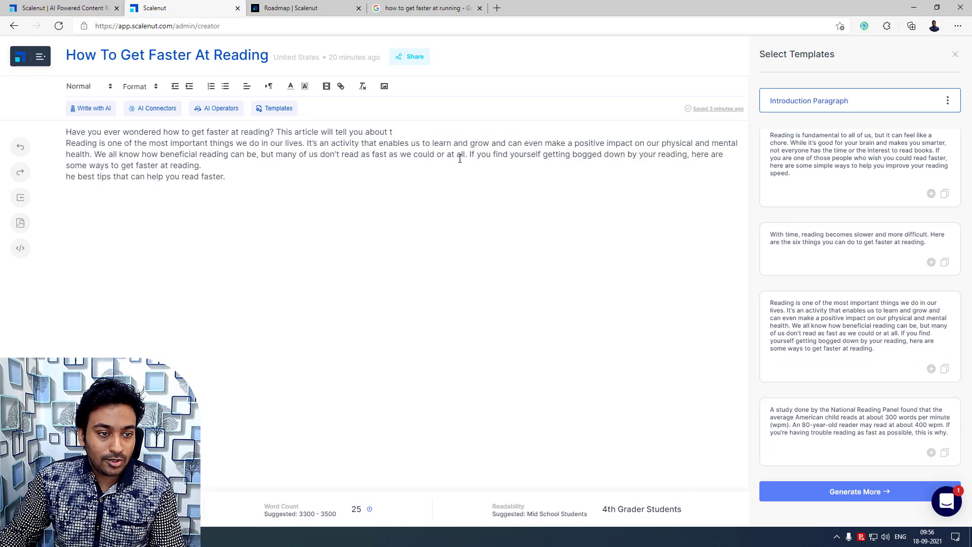
# Step: Delete both leftover halves of the meta description and the blank line around the introduction paragraph
pyautogui.moveTo(393, 131); pyautogui.dragTo(65, 132)
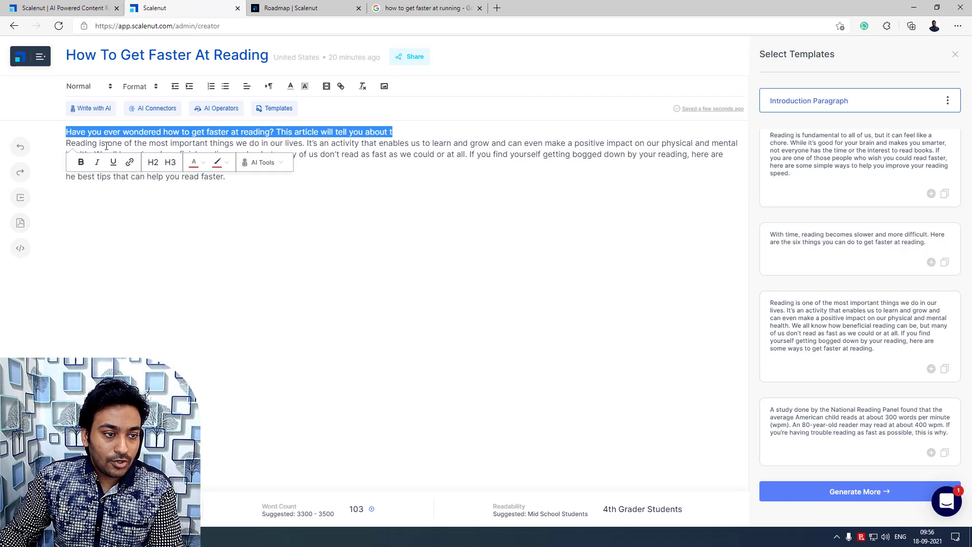
pyautogui.press('BackSpace')
pyautogui.click(66, 143)
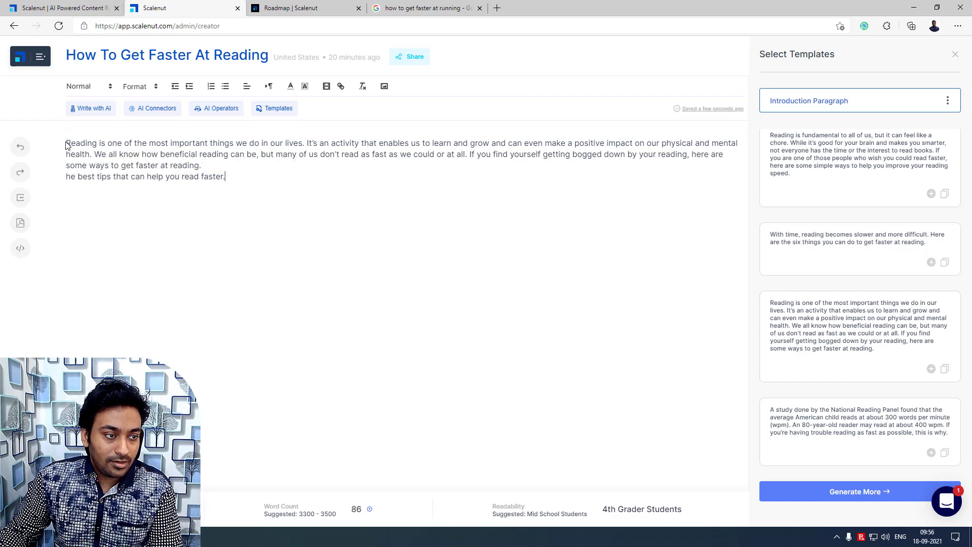
pyautogui.press('BackSpace')
pyautogui.moveTo(212, 157); pyautogui.dragTo(228, 166)
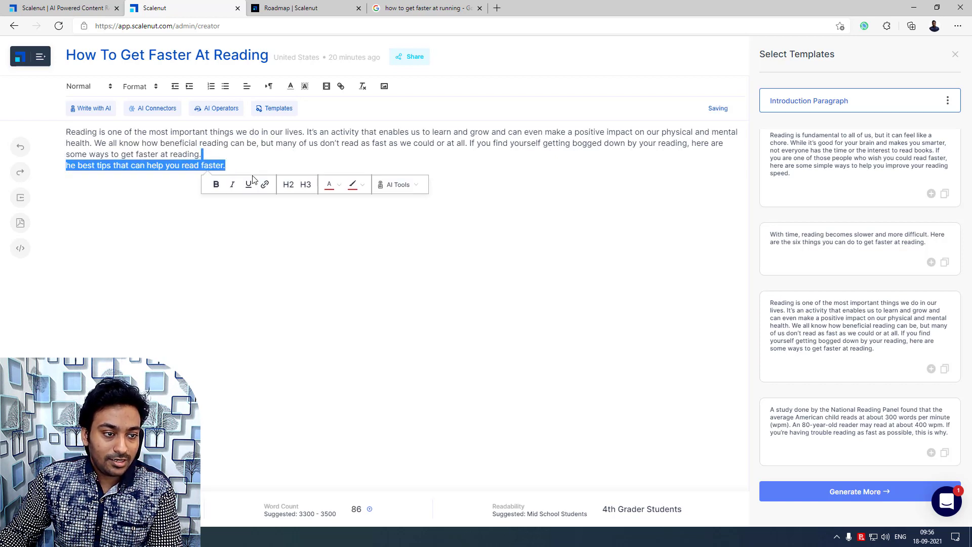
pyautogui.press('BackSpace')
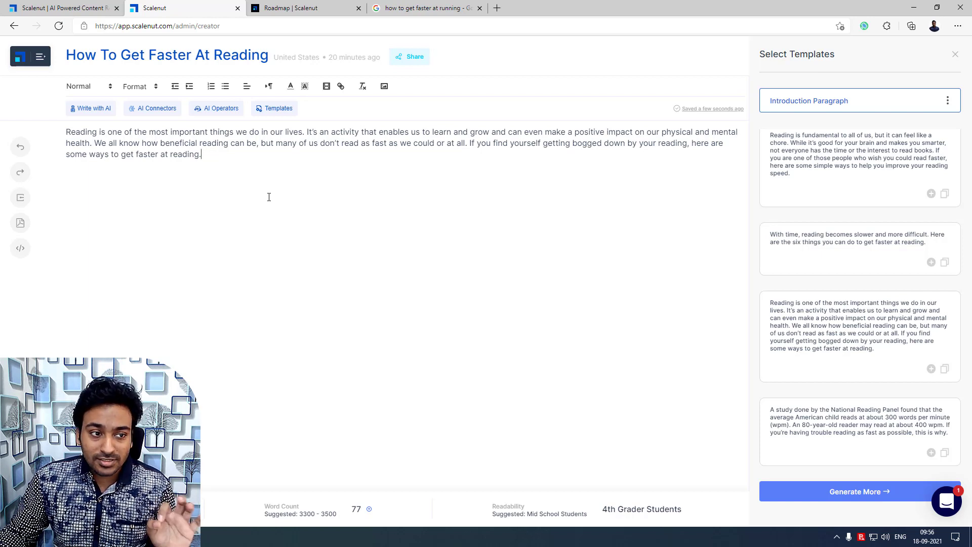
# Step: View the available templates and the AI Operators options, and place the cursor on a new line below the introduction
pyautogui.click(925, 105)
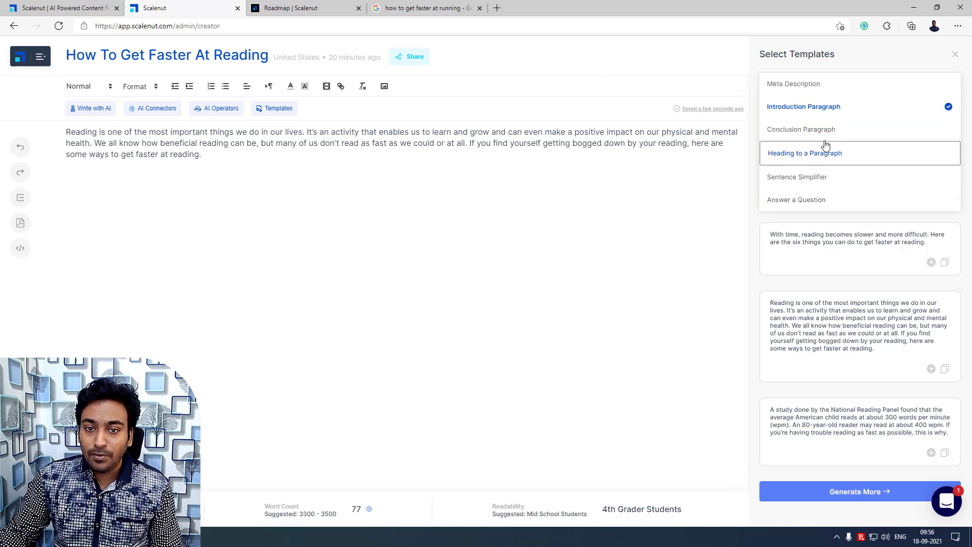
pyautogui.click(955, 55)
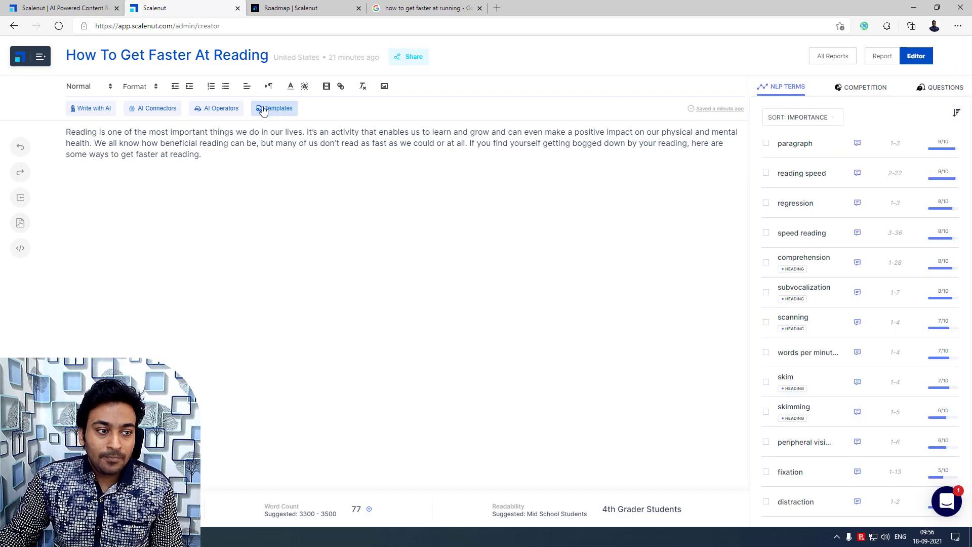
pyautogui.click(227, 109)
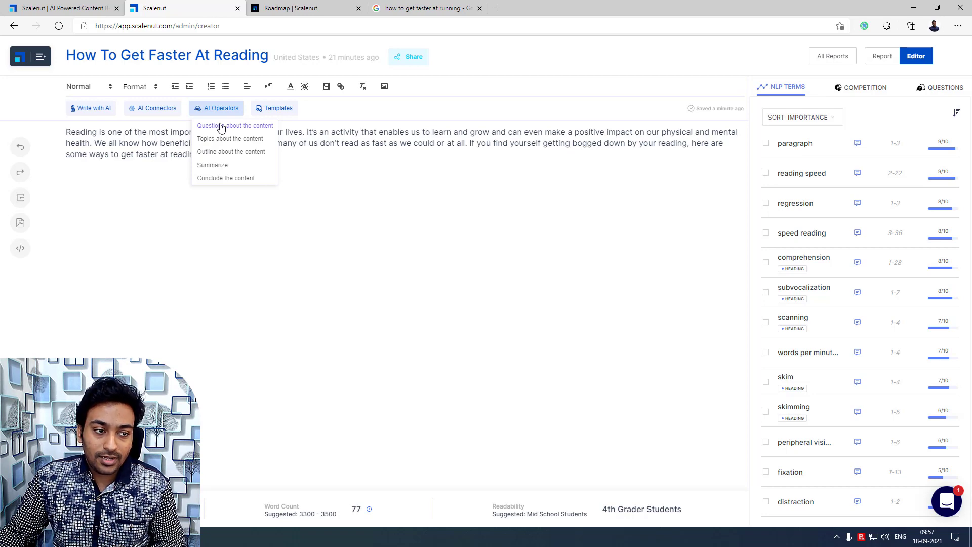
pyautogui.click(123, 180)
pyautogui.click(259, 159)
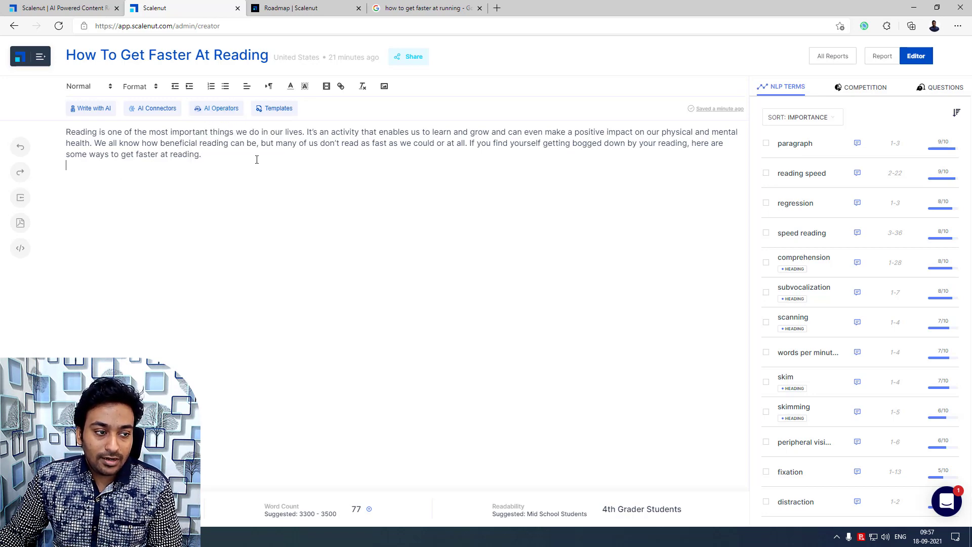
# Step: Generate questions about the content on a new line below the introduction, and delete the generated questions and book answer
pyautogui.press('Return')
pyautogui.click(218, 108)
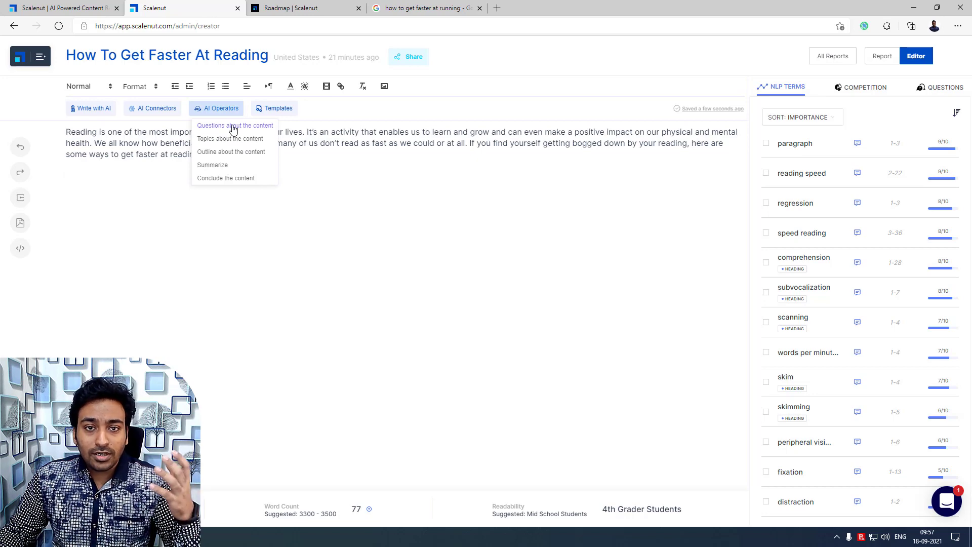
pyautogui.click(233, 126)
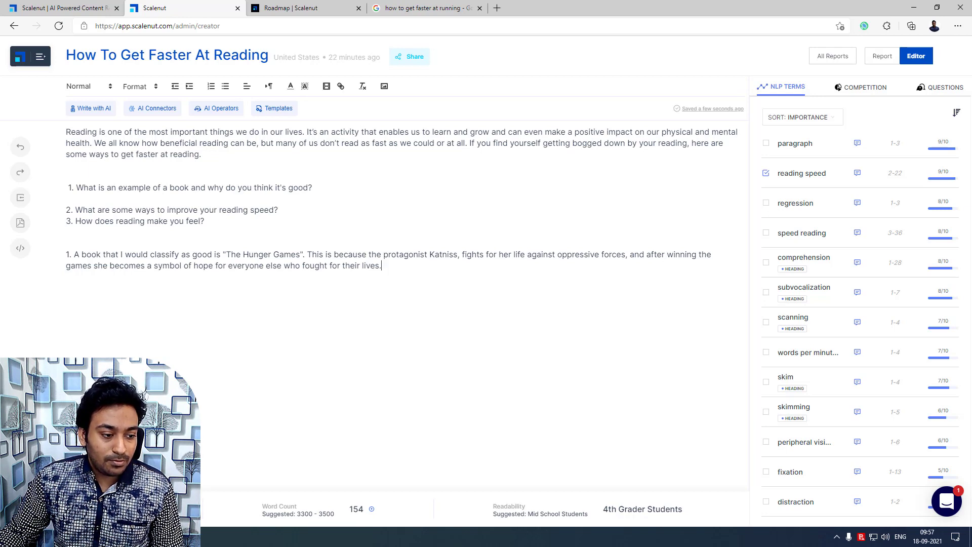
pyautogui.moveTo(404, 266); pyautogui.dragTo(63, 178)
pyautogui.press('BackSpace')
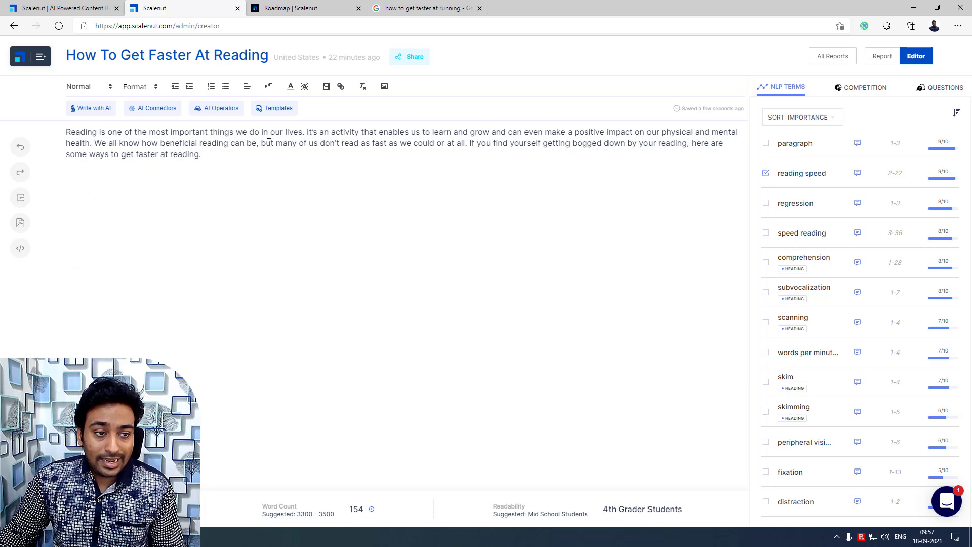
# Step: Close the template list and generate a new list of questions about the content below the introduction with the AI Operators
pyautogui.click(273, 109)
pyautogui.click(217, 109)
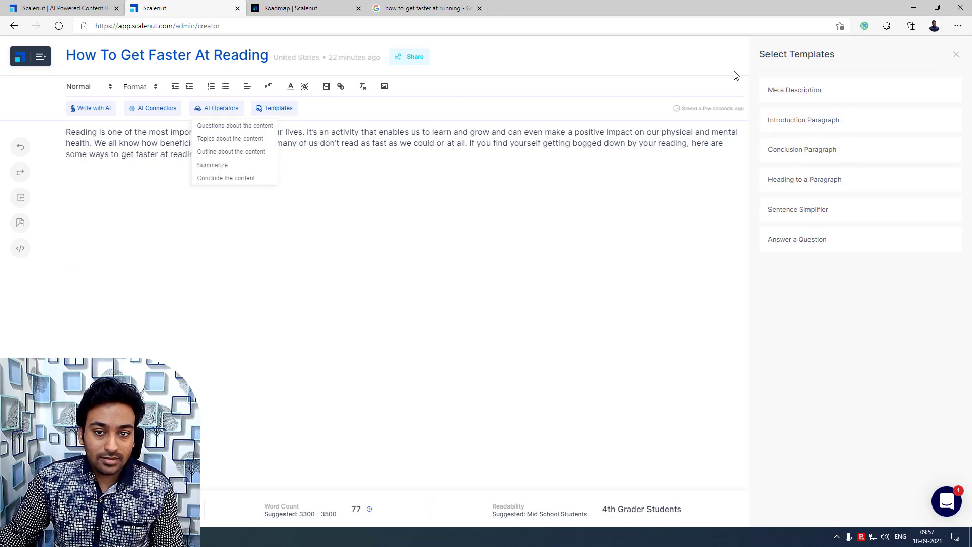
pyautogui.click(956, 54)
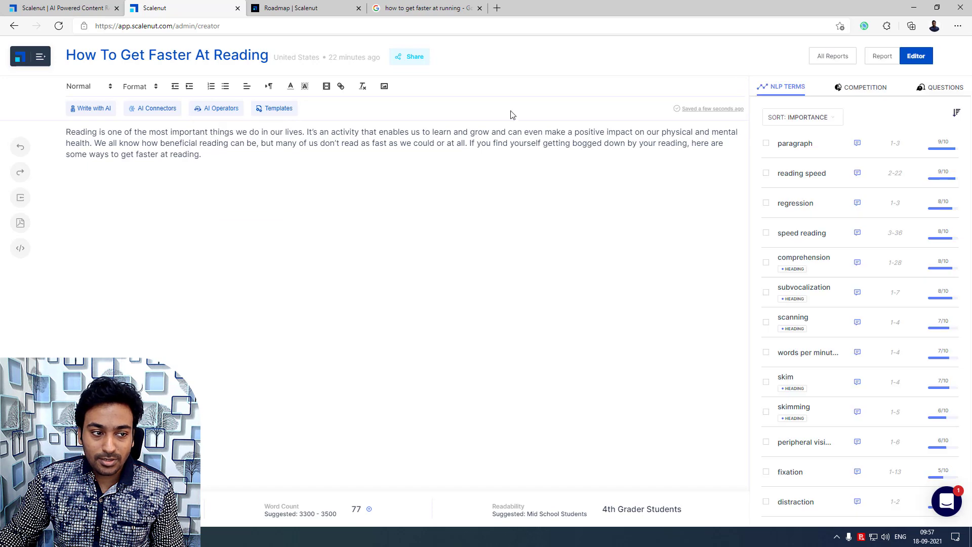
pyautogui.click(210, 113)
pyautogui.click(216, 134)
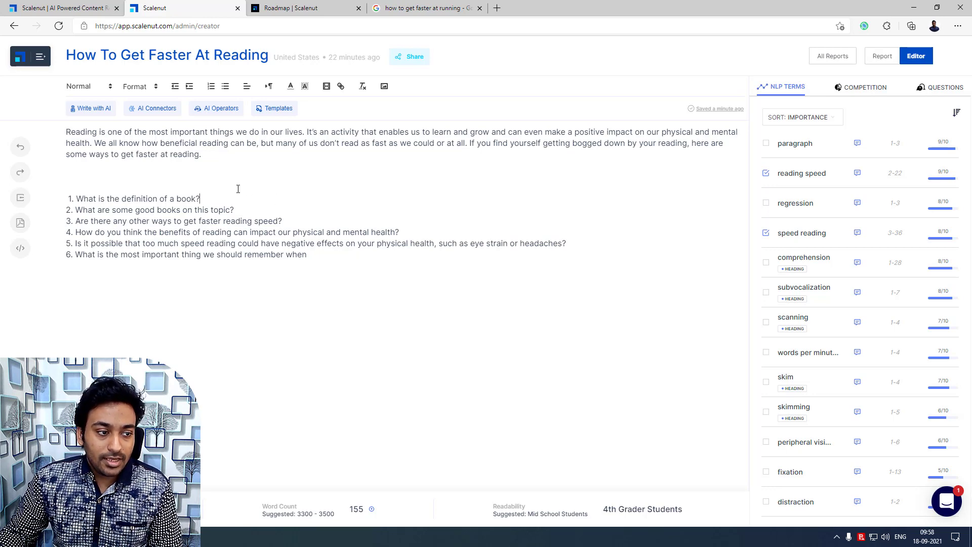
# Step: Generate topics about the content on new lines below the question list, and delete the generated list
pyautogui.click(221, 108)
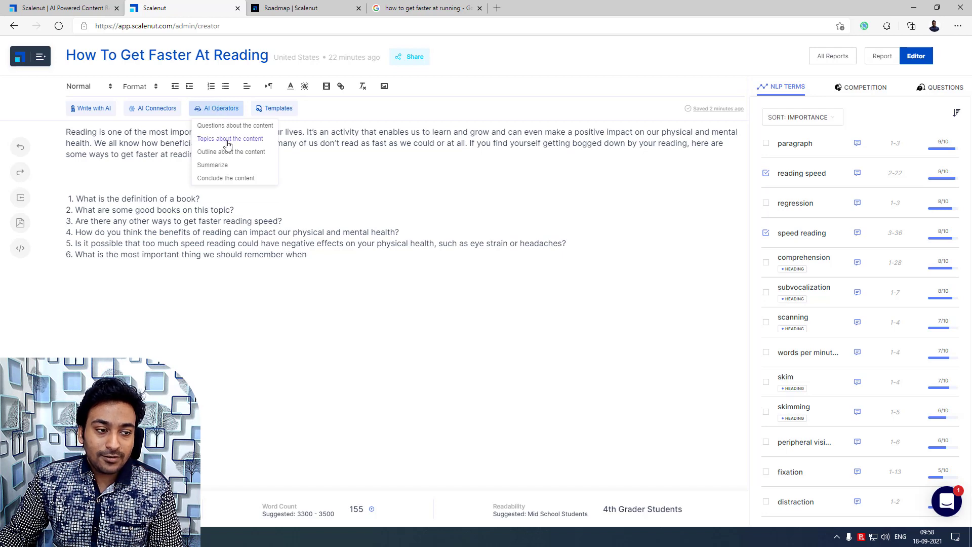
pyautogui.click(359, 290)
pyautogui.press('Return')
pyautogui.press('Return')
pyautogui.press('Return')
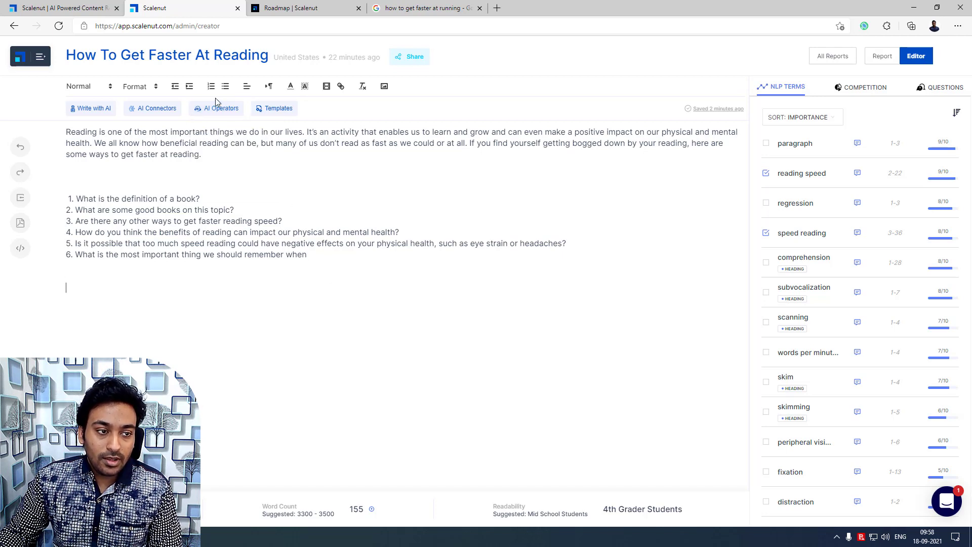
pyautogui.click(216, 109)
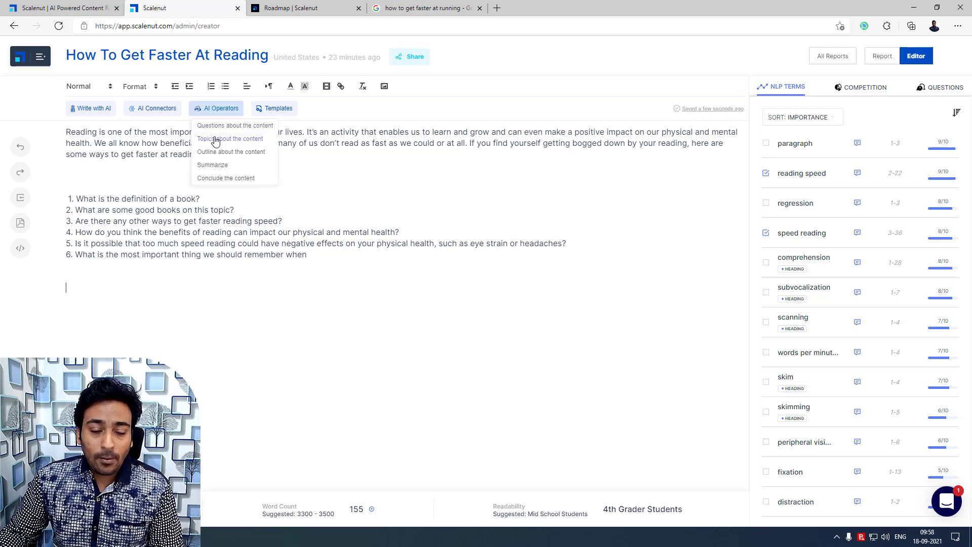
pyautogui.click(215, 140)
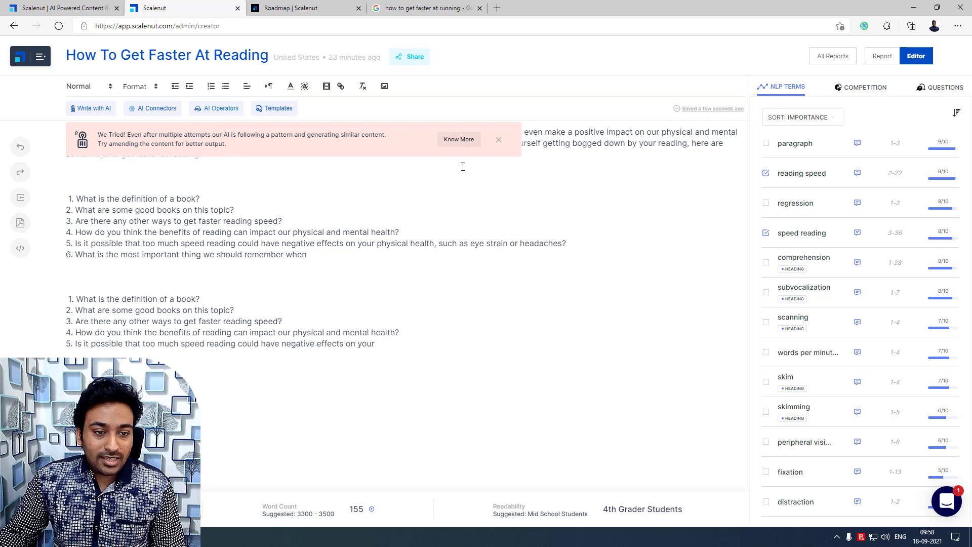
pyautogui.click(499, 140)
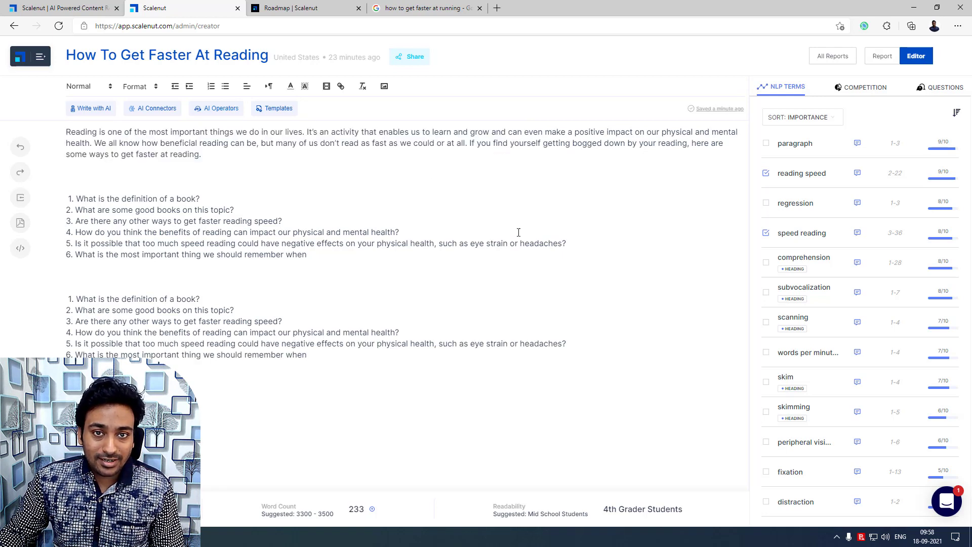
pyautogui.moveTo(360, 372); pyautogui.dragTo(66, 266)
pyautogui.press('BackSpace')
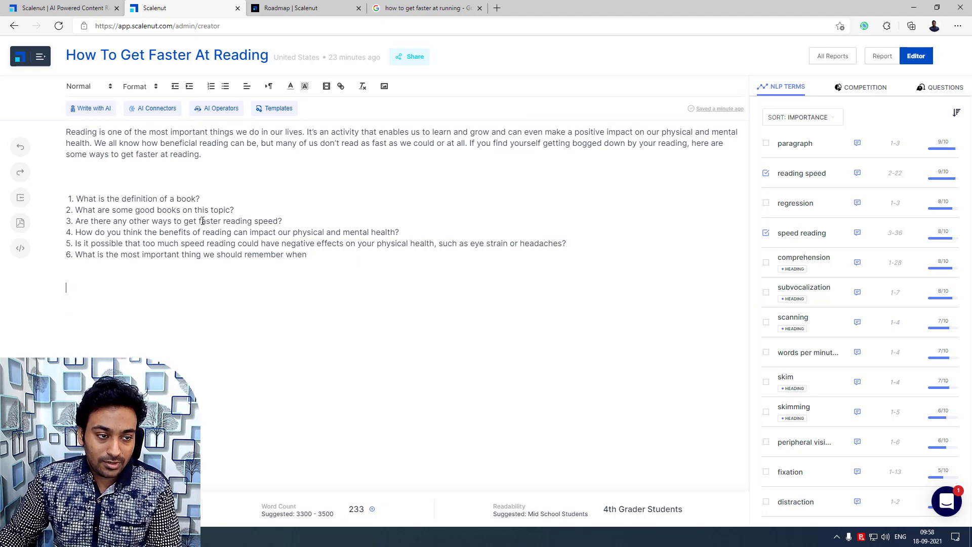
# Step: View the available AI Operators options and the AI Connectors categories
pyautogui.click(197, 115)
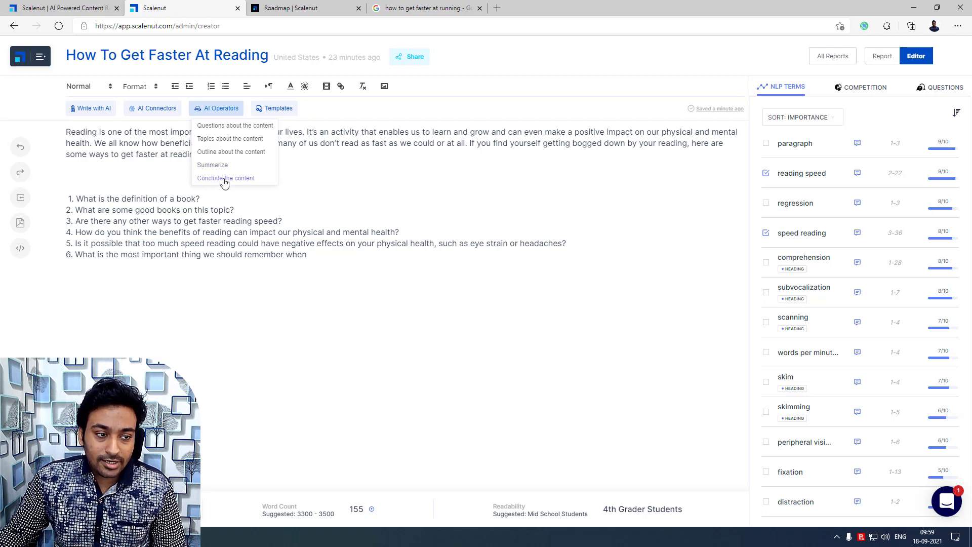
pyautogui.click(205, 285)
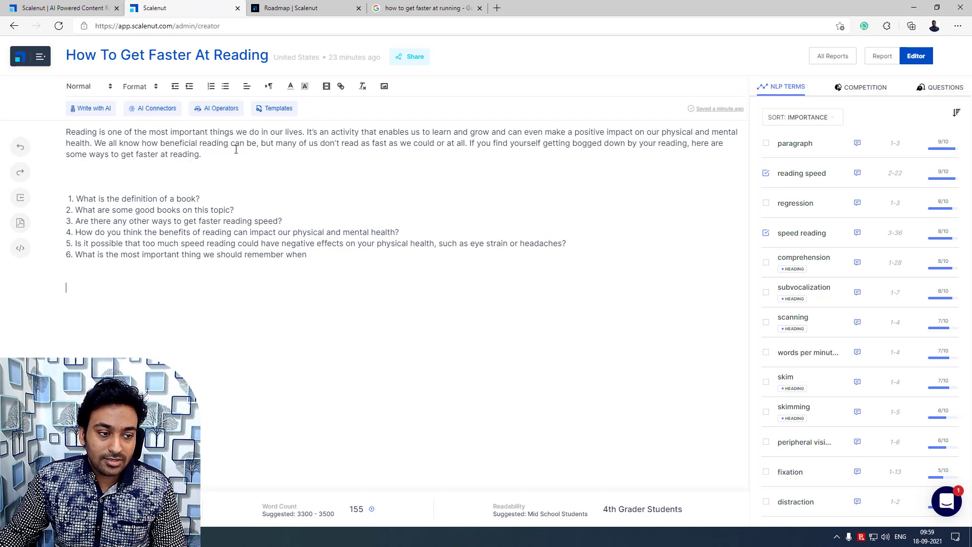
pyautogui.click(151, 115)
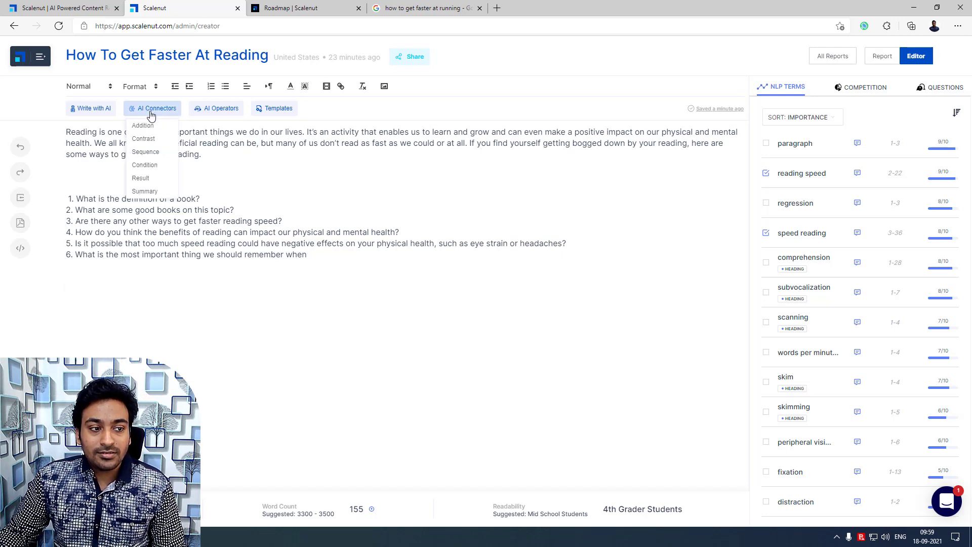
pyautogui.doubleClick(151, 114)
pyautogui.click(152, 115)
pyautogui.click(154, 118)
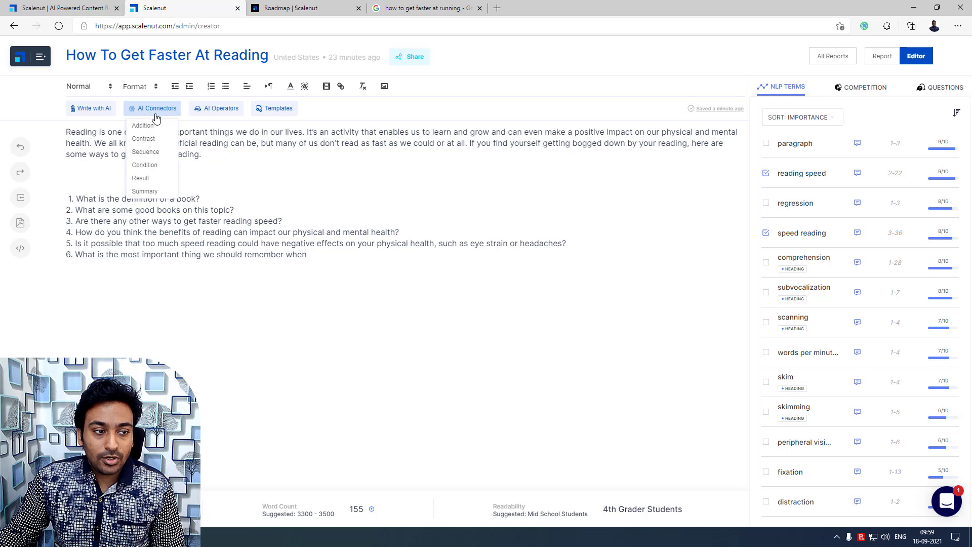
# Step: Insert four blank lines between the introduction paragraph and the question list
pyautogui.click(240, 157)
pyautogui.press('Return')
pyautogui.press('Return')
pyautogui.press('Return')
pyautogui.press('Return')
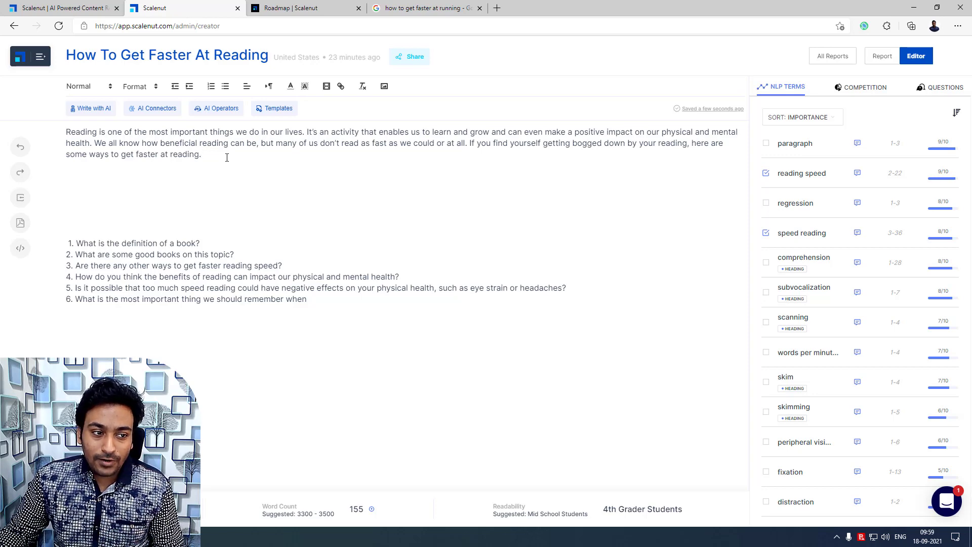
# Step: Look through the AI Connectors, continue the introduction with the contrast connector "However", and delete the generated continuation
pyautogui.click(147, 113)
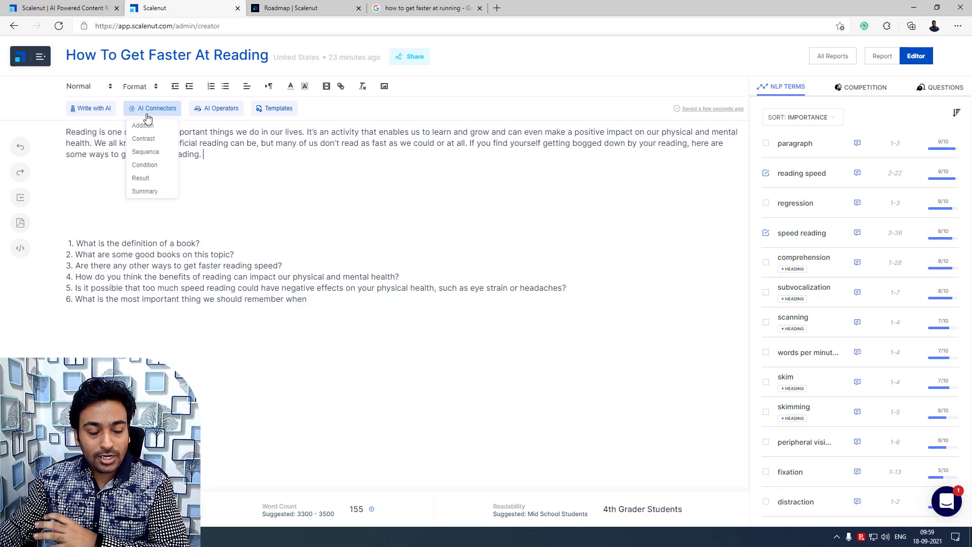
pyautogui.moveTo(148, 125)
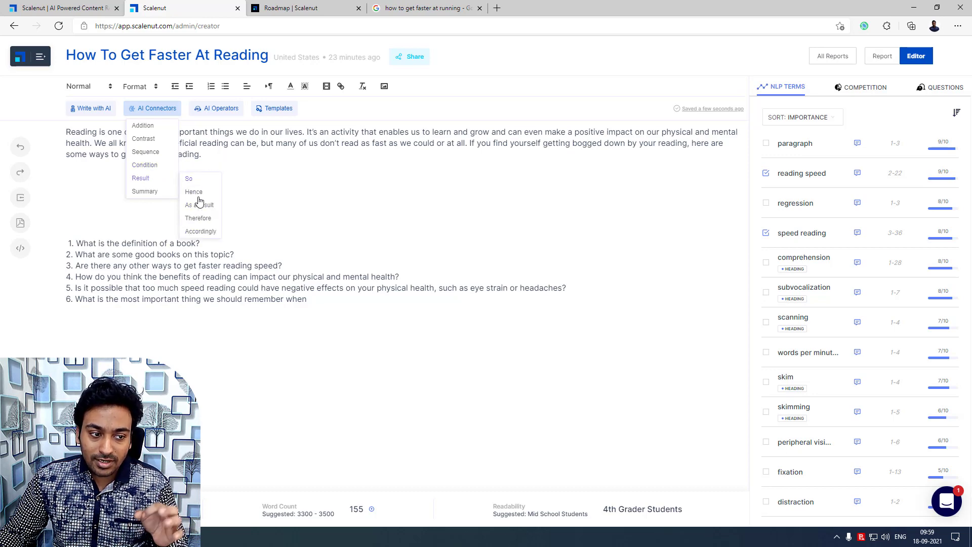
pyautogui.moveTo(160, 196)
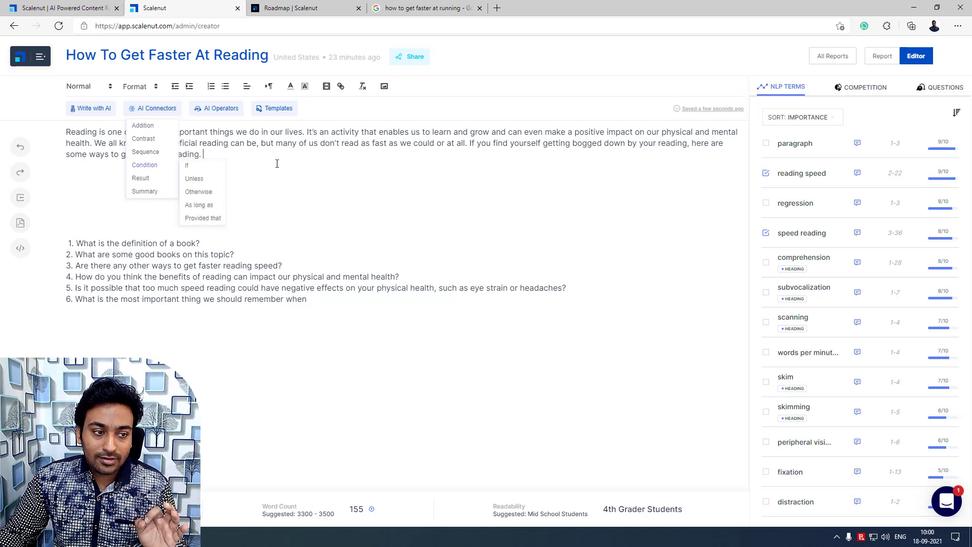
pyautogui.click(165, 108)
pyautogui.moveTo(162, 138)
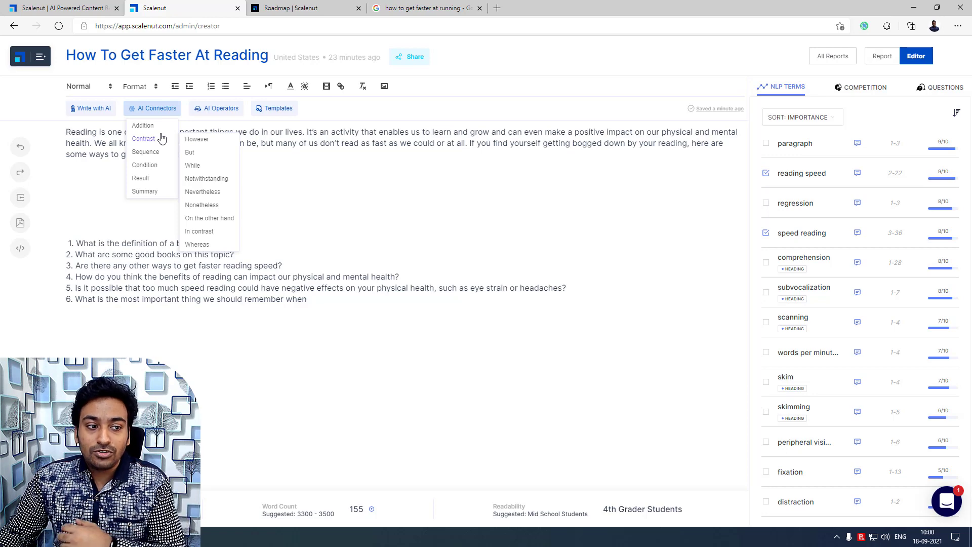
pyautogui.click(193, 141)
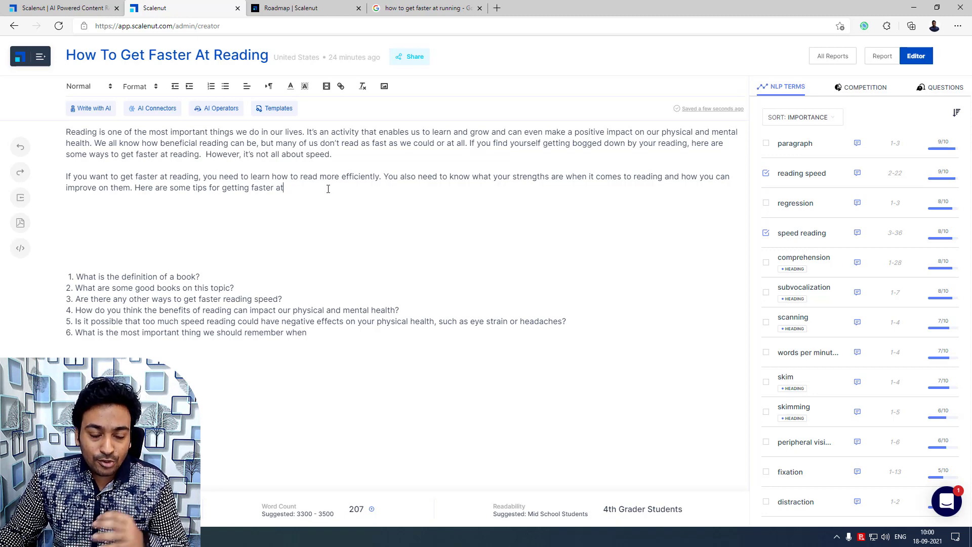
pyautogui.moveTo(322, 189); pyautogui.dragTo(204, 156)
pyautogui.press('BackSpace')
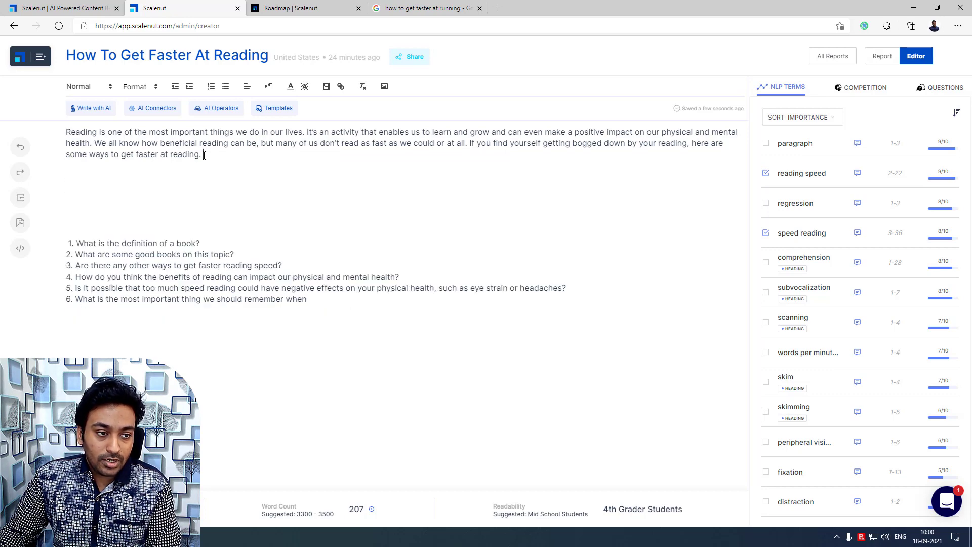
# Step: Continue the introduction with the addition connector "In addition", and delete the generated continuation
pyautogui.click(170, 109)
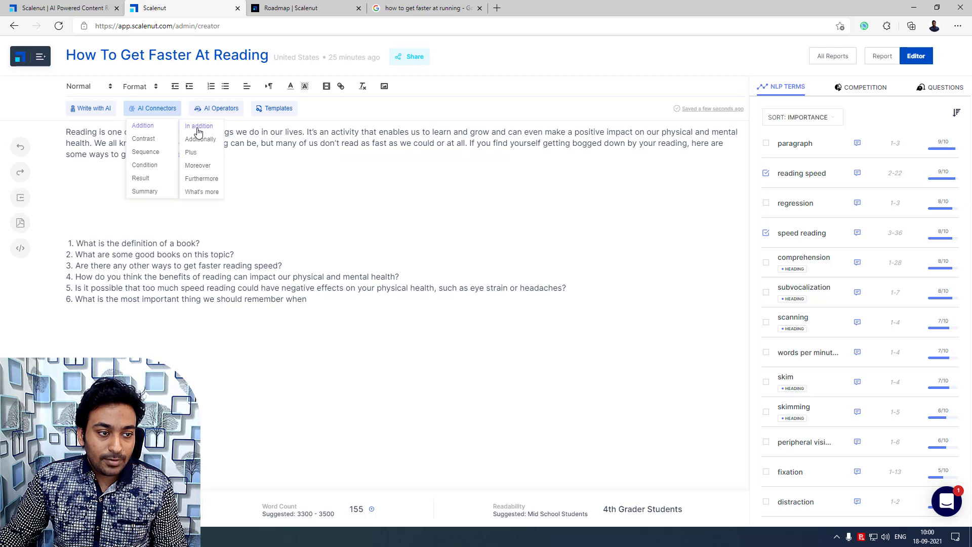
pyautogui.click(198, 127)
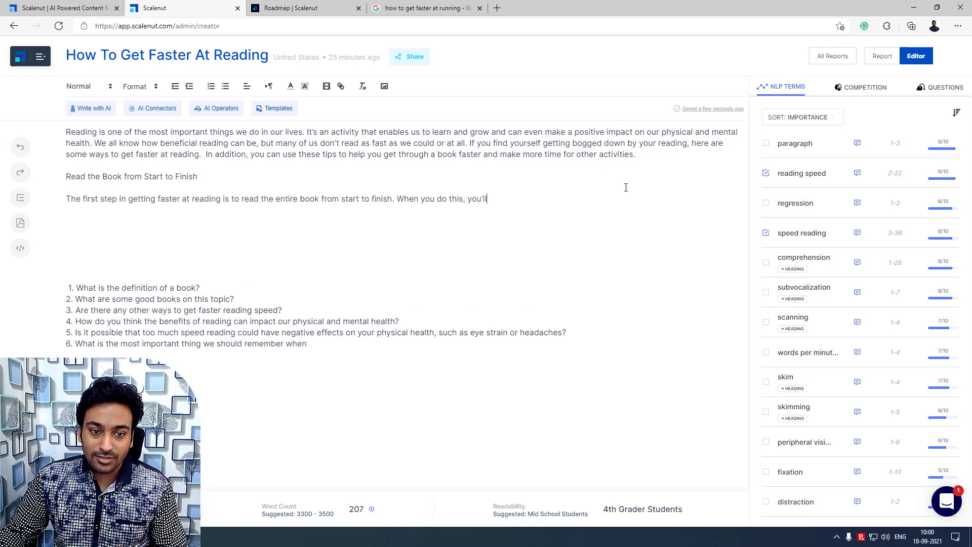
pyautogui.moveTo(620, 193); pyautogui.dragTo(407, 188)
pyautogui.moveTo(99, 185); pyautogui.dragTo(206, 155)
pyautogui.press('BackSpace')
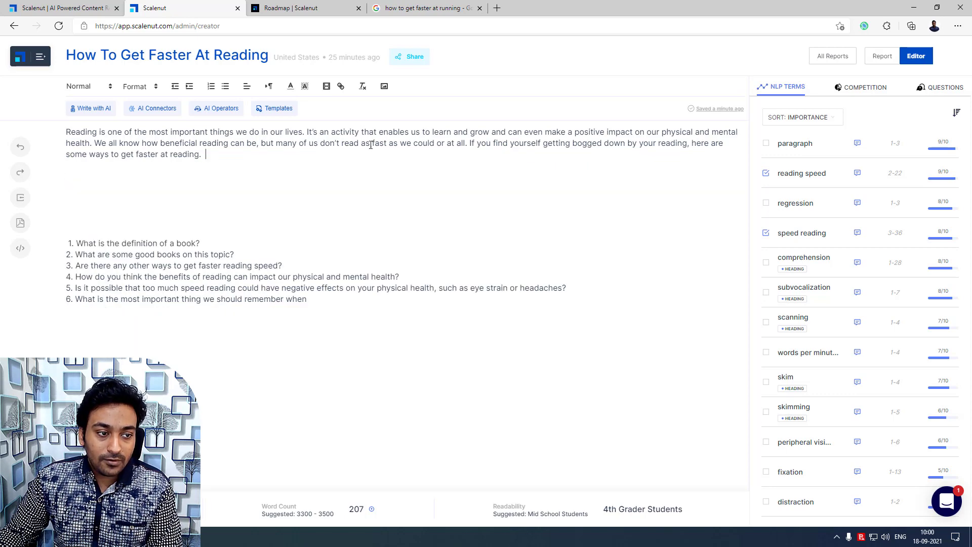
# Step: Continue the introduction with the result connector "As a result", and delete the generated continuation
pyautogui.click(169, 109)
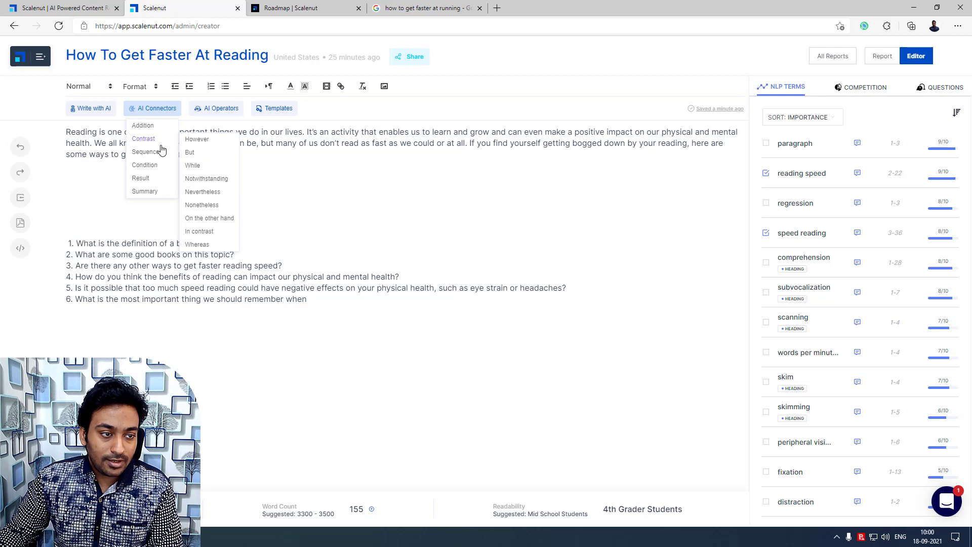
pyautogui.moveTo(161, 167)
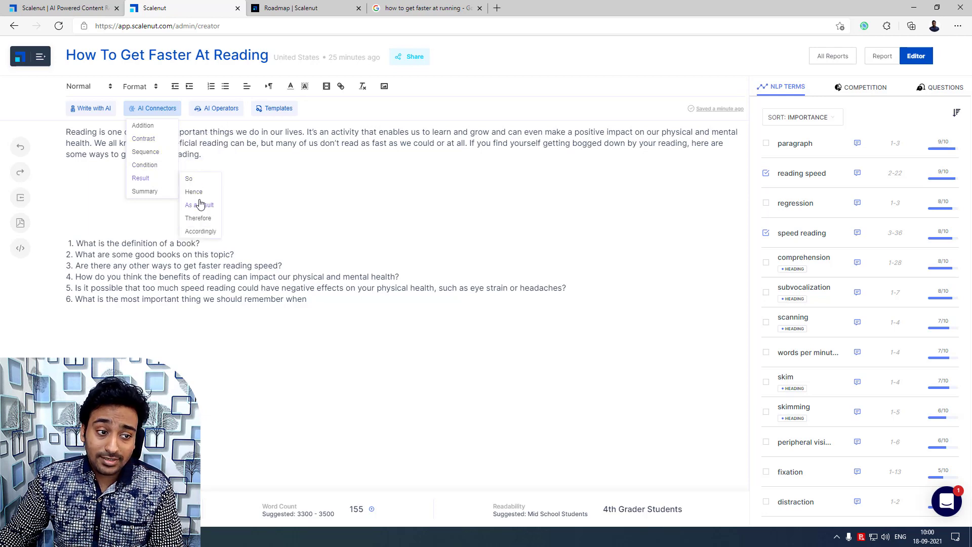
pyautogui.click(197, 205)
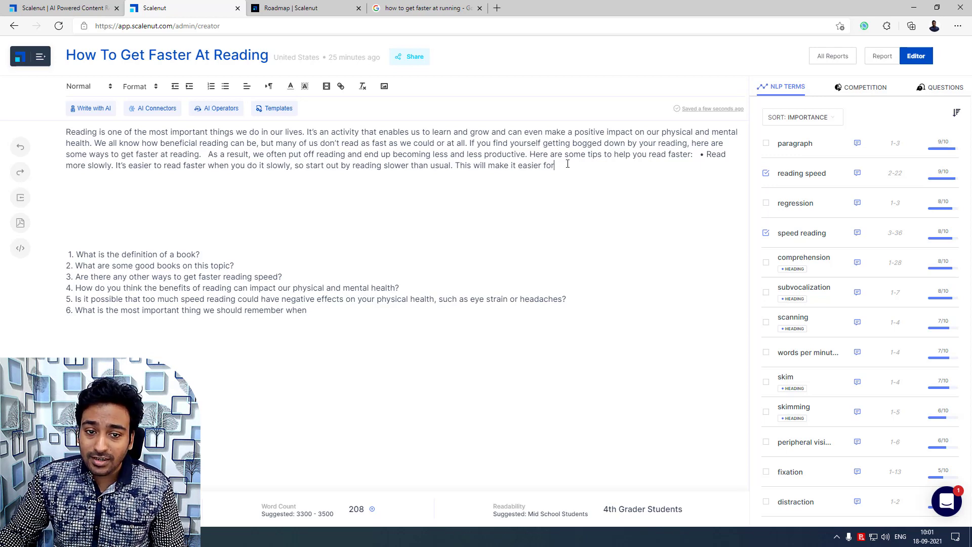
pyautogui.moveTo(567, 165); pyautogui.dragTo(209, 152)
pyautogui.press('BackSpace')
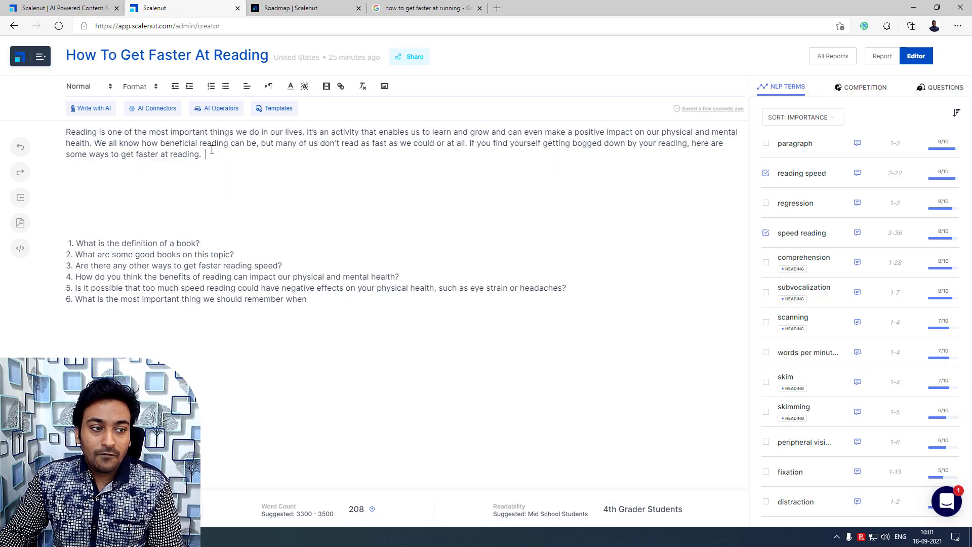
# Step: Add two new lines below the introduction and generate the following text there with two runs of Write with AI
pyautogui.click(152, 108)
pyautogui.moveTo(159, 161)
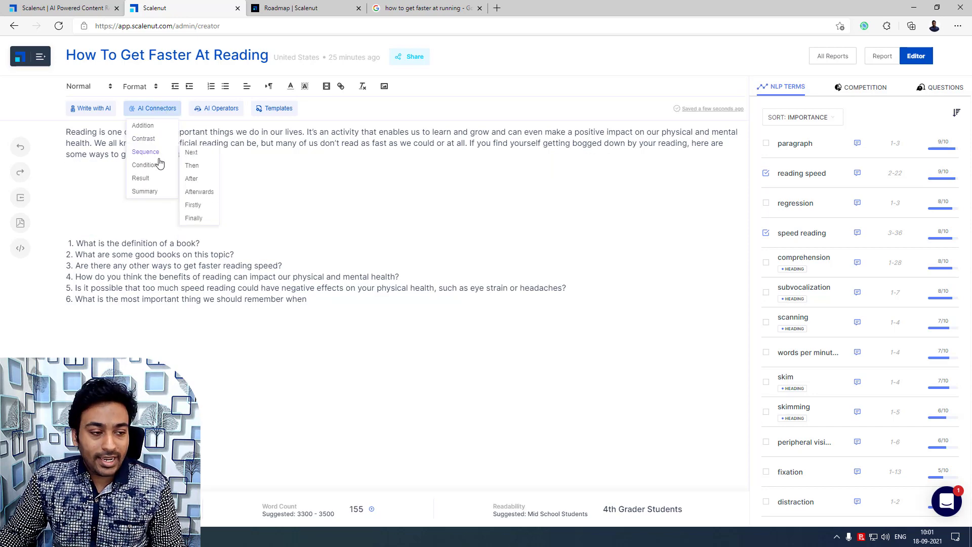
pyautogui.click(228, 156)
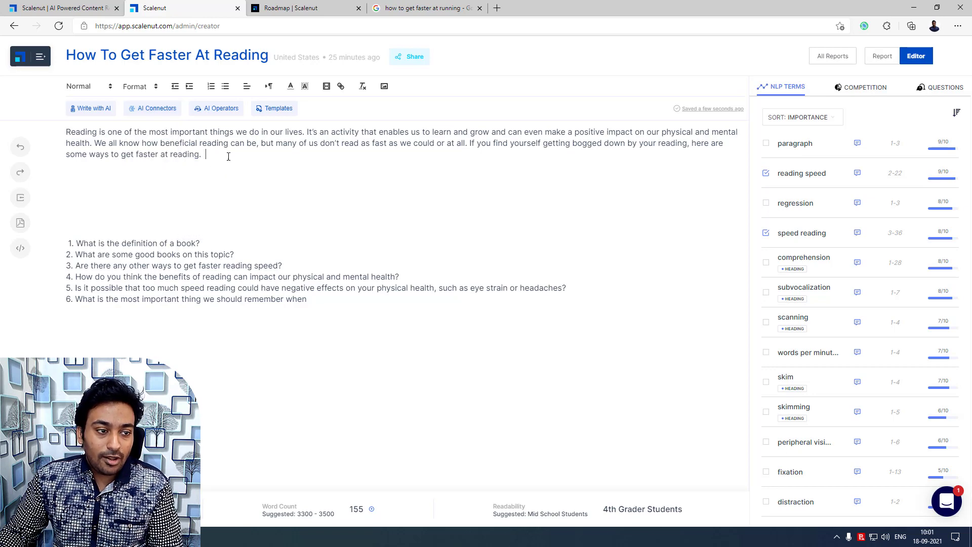
pyautogui.press('Return')
pyautogui.press('Return')
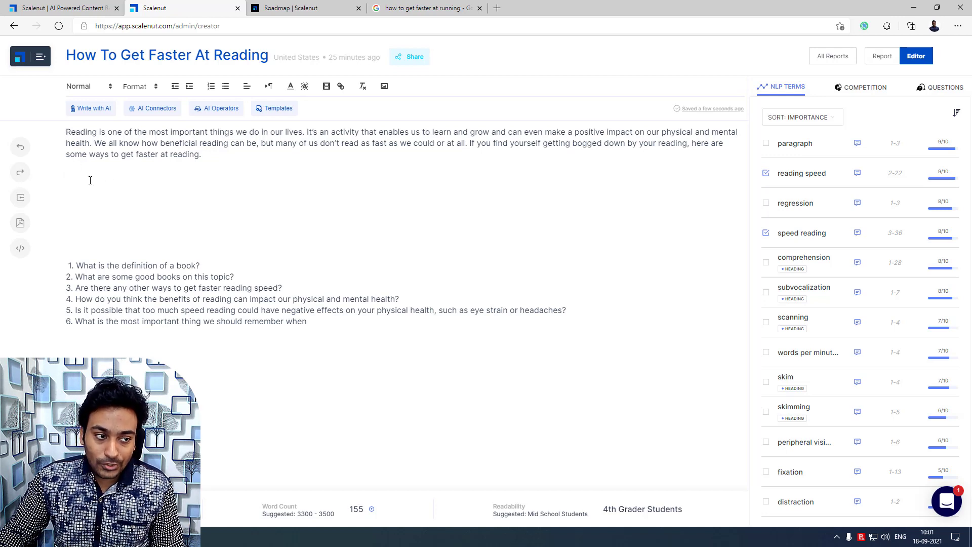
pyautogui.click(92, 109)
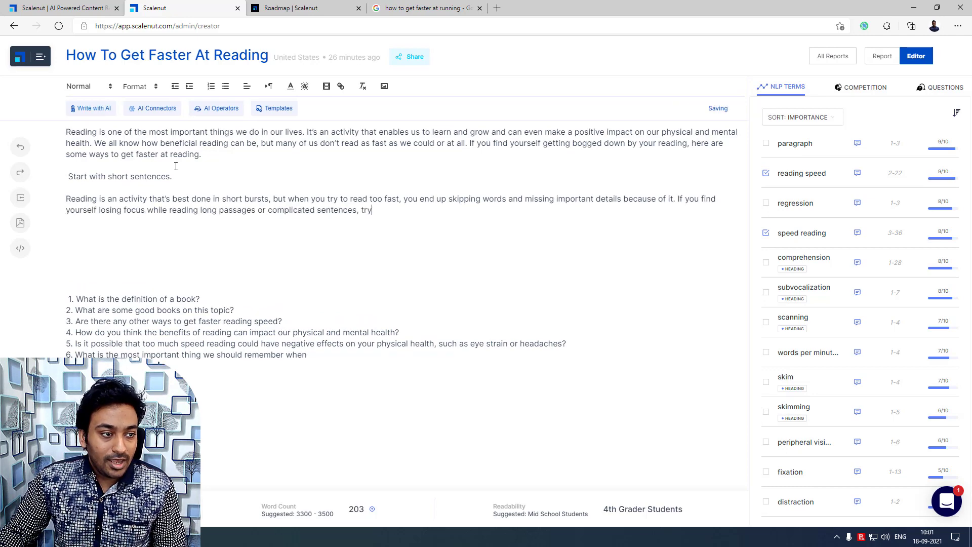
pyautogui.click(94, 110)
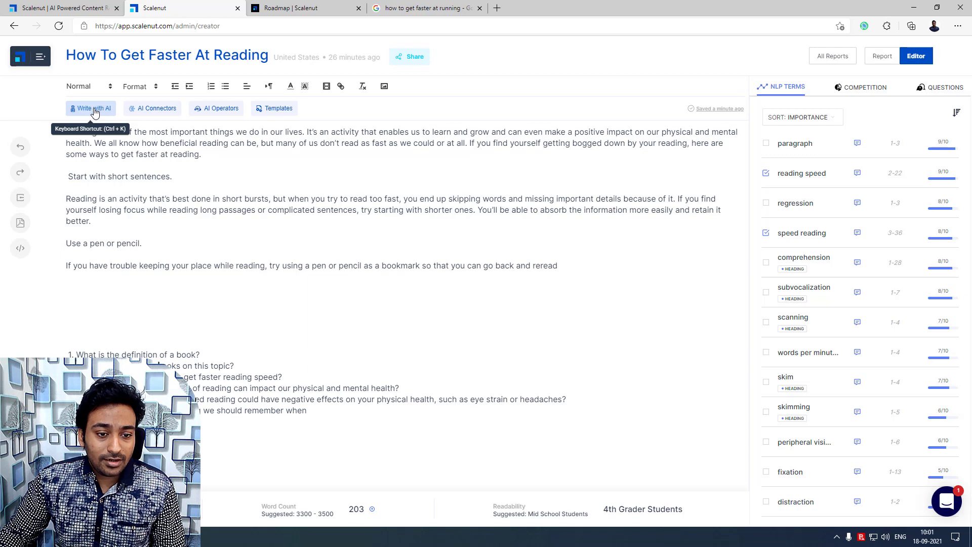
# Step: Continue the article after the pen-or-pencil tip with two more runs of Write with AI
pyautogui.click(95, 108)
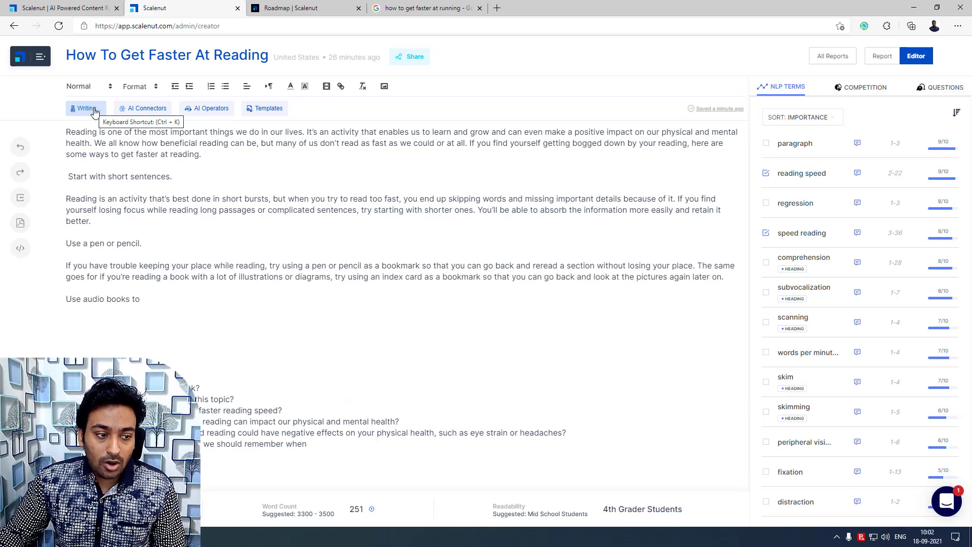
pyautogui.click(91, 108)
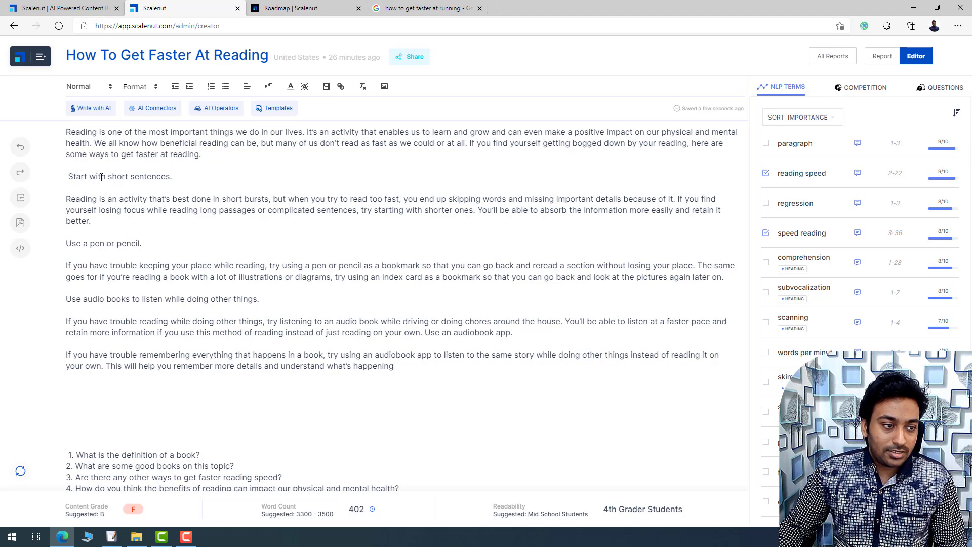
# Step: Try to format only the line "Start with short sentences." as Heading 2
pyautogui.moveTo(172, 176); pyautogui.dragTo(69, 178)
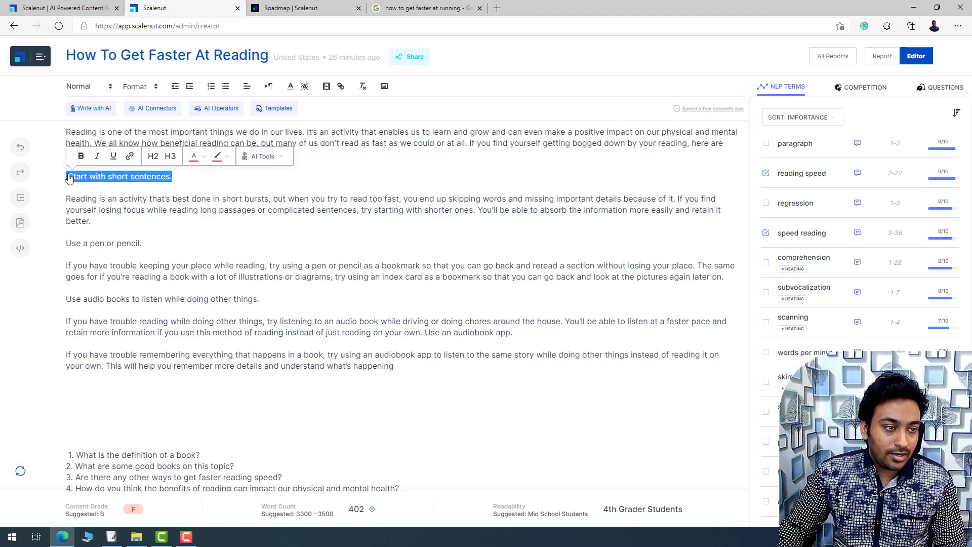
pyautogui.click(153, 159)
pyautogui.click(154, 158)
pyautogui.moveTo(172, 176); pyautogui.dragTo(68, 177)
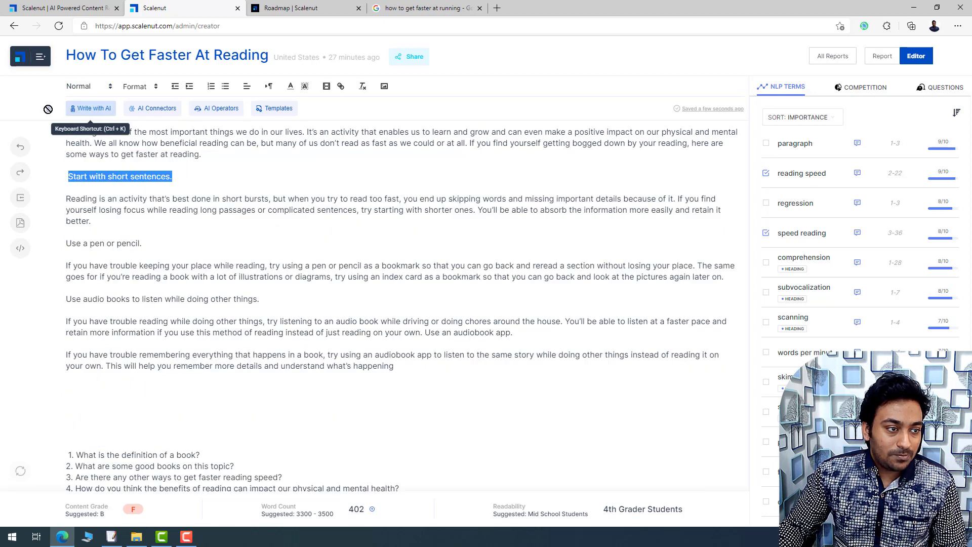
pyautogui.click(78, 87)
pyautogui.click(90, 125)
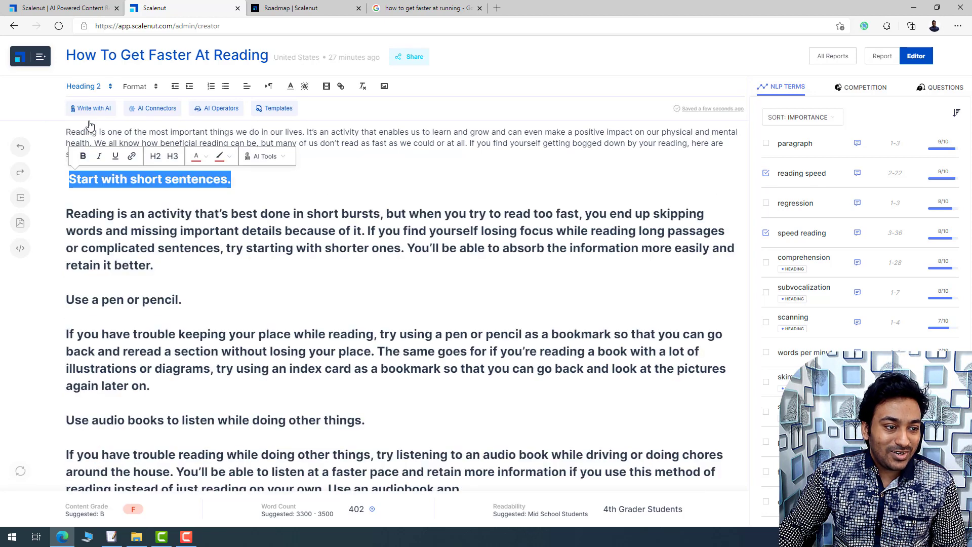
pyautogui.click(80, 89)
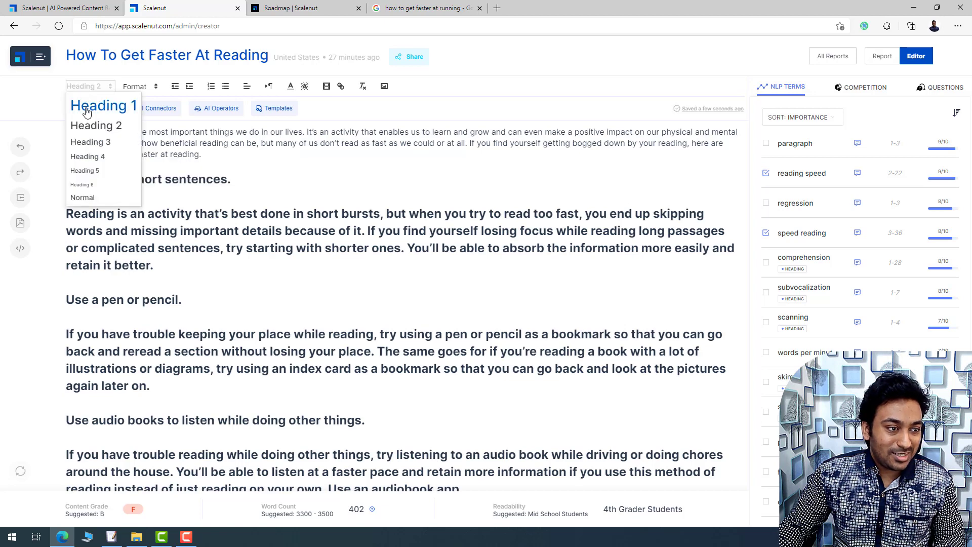
pyautogui.click(92, 126)
pyautogui.click(113, 213)
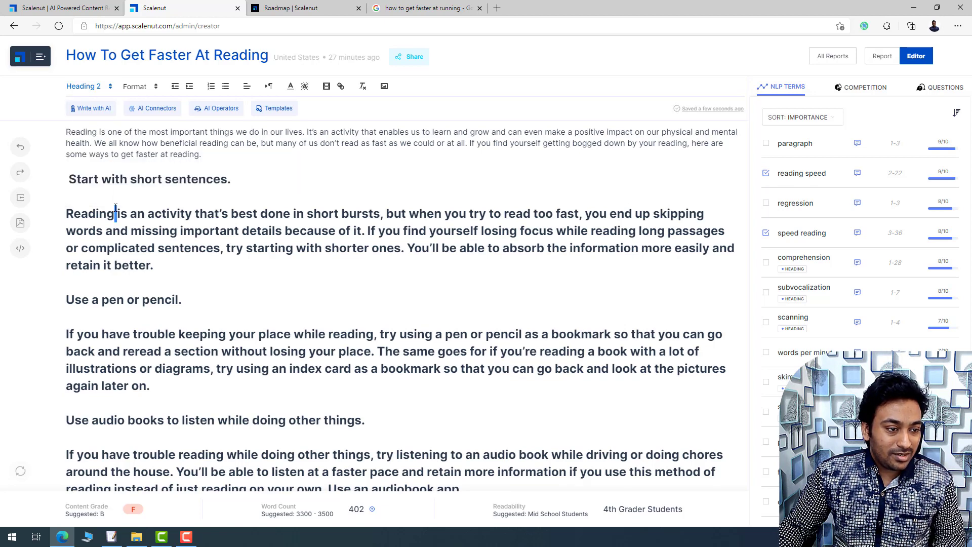
# Step: Set the article text from the short-sentences line onward back to Normal style
pyautogui.moveTo(67, 208); pyautogui.dragTo(304, 471)
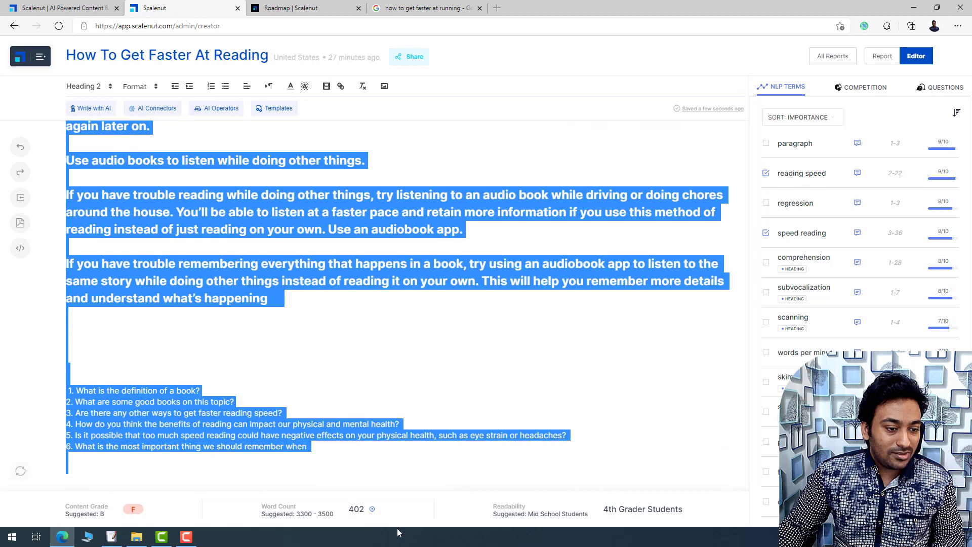
pyautogui.click(87, 91)
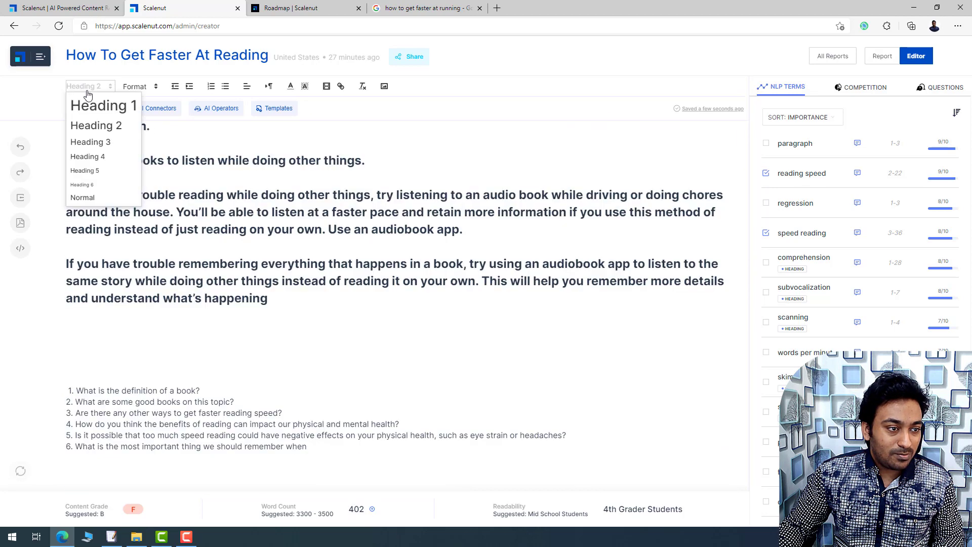
pyautogui.click(90, 197)
pyautogui.scroll(1, 164, 220)
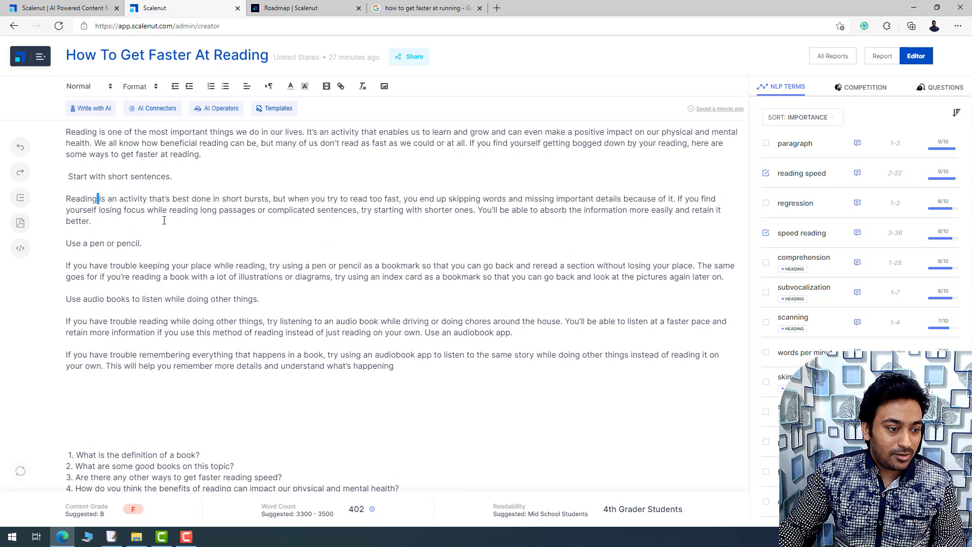
# Step: Remove the trailing period and the leading space from the line "Start with short sentences."
pyautogui.click(174, 176)
pyautogui.tripleClick(177, 178)
pyautogui.click(184, 179)
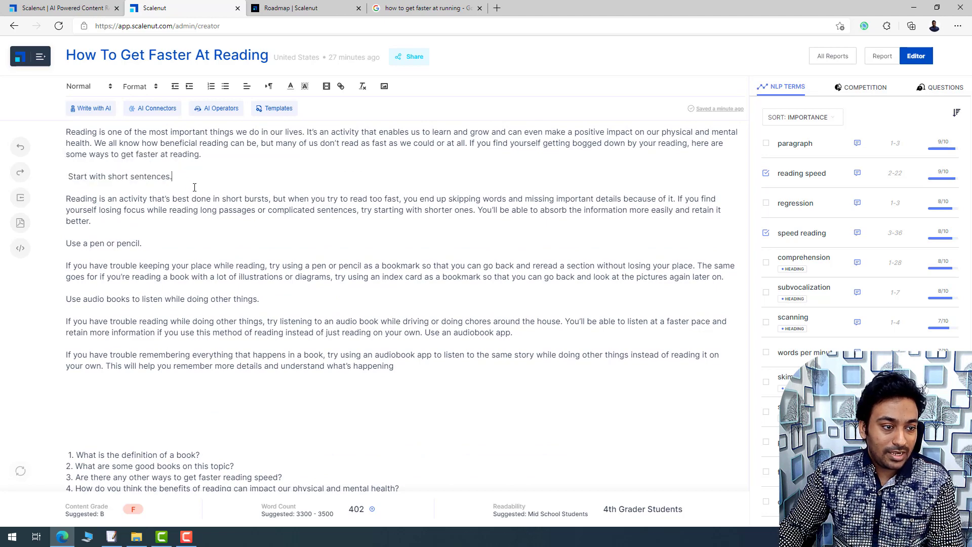
pyautogui.press('BackSpace')
pyautogui.click(69, 176)
pyautogui.press('BackSpace')
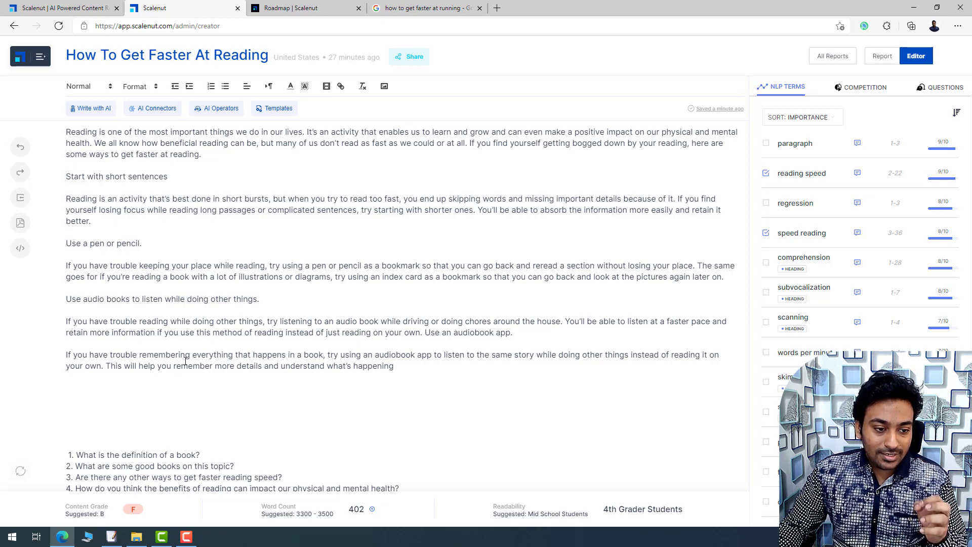
# Step: Generate a continuation below the last paragraph with Write with AI, delete it with the extra blank lines, and end the paragraph with a period
pyautogui.click(209, 396)
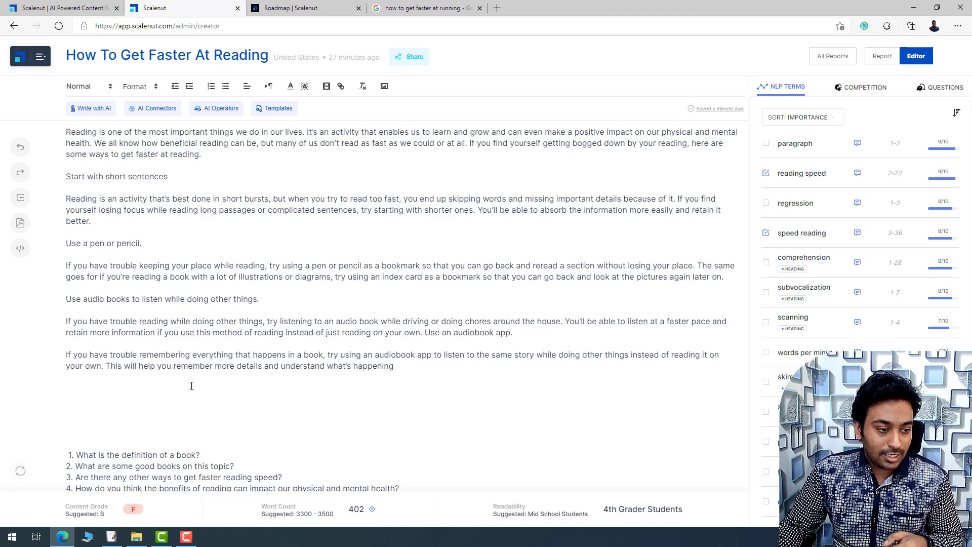
pyautogui.hotkey('ctrl', '/')
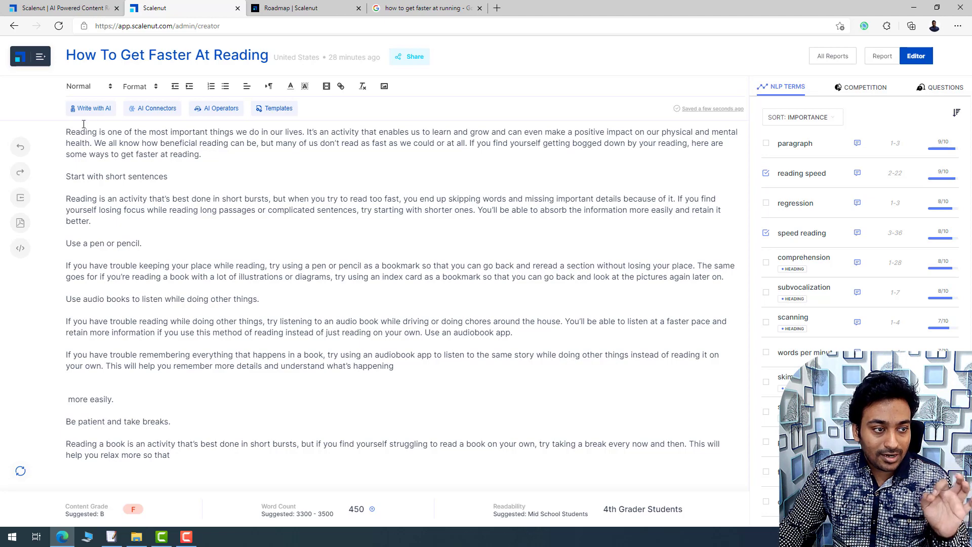
pyautogui.moveTo(175, 460); pyautogui.dragTo(91, 397)
pyautogui.press('BackSpace')
pyautogui.press('BackSpace')
pyautogui.press('BackSpace')
pyautogui.press('BackSpace')
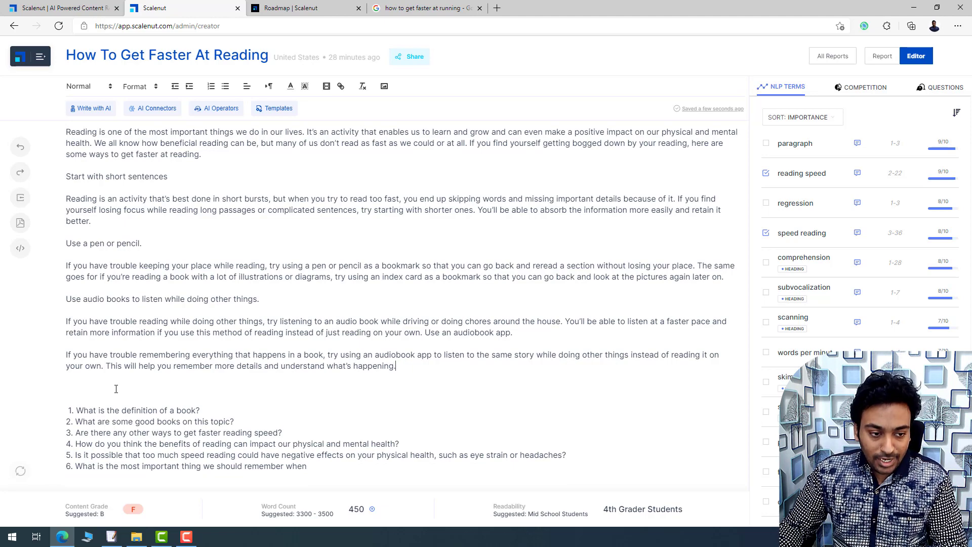
# Step: Add a new line below the last paragraph and generate a dashed list of the article's key points there with AI Operators
pyautogui.press('Return')
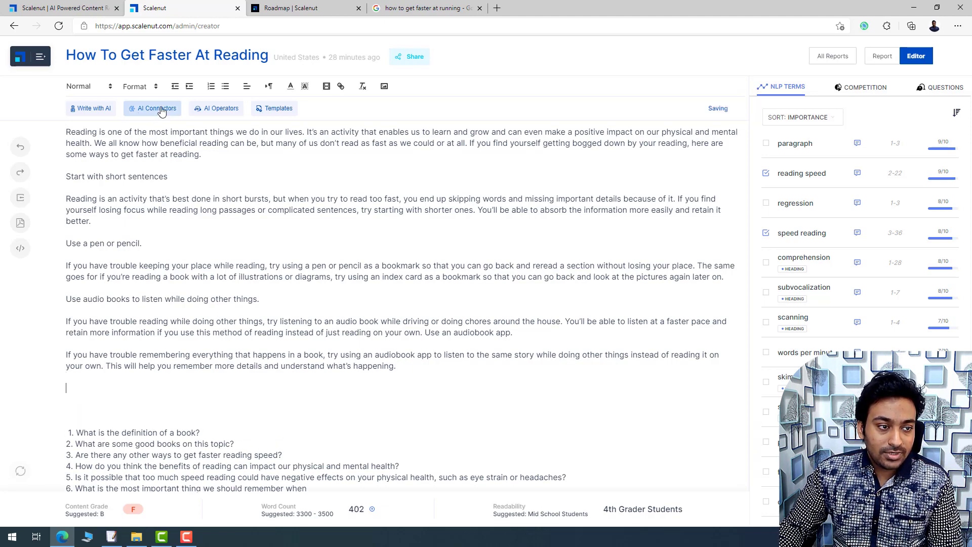
pyautogui.moveTo(200, 115)
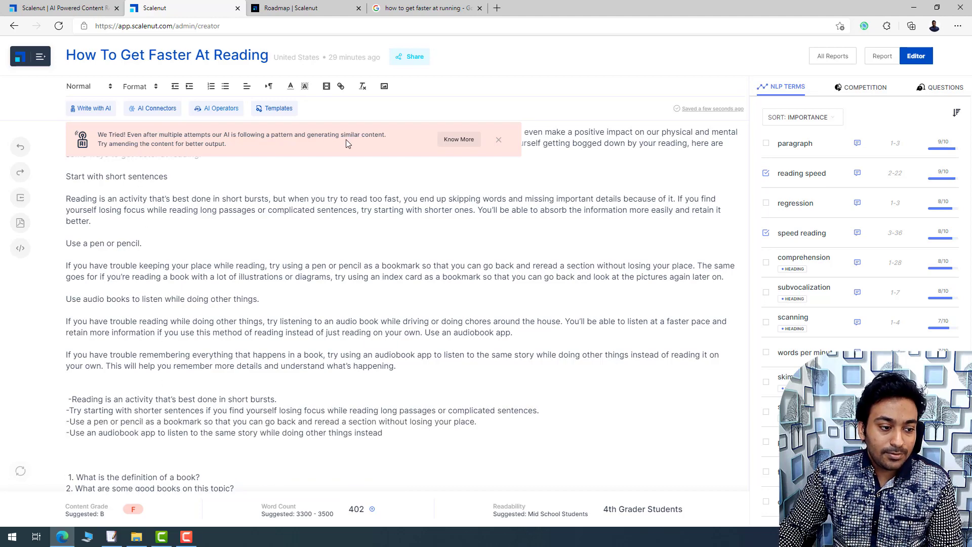
# Step: Check the Scalenut roadmap for the entry on repetition in Write with AI, and return to the editor
pyautogui.click(80, 8)
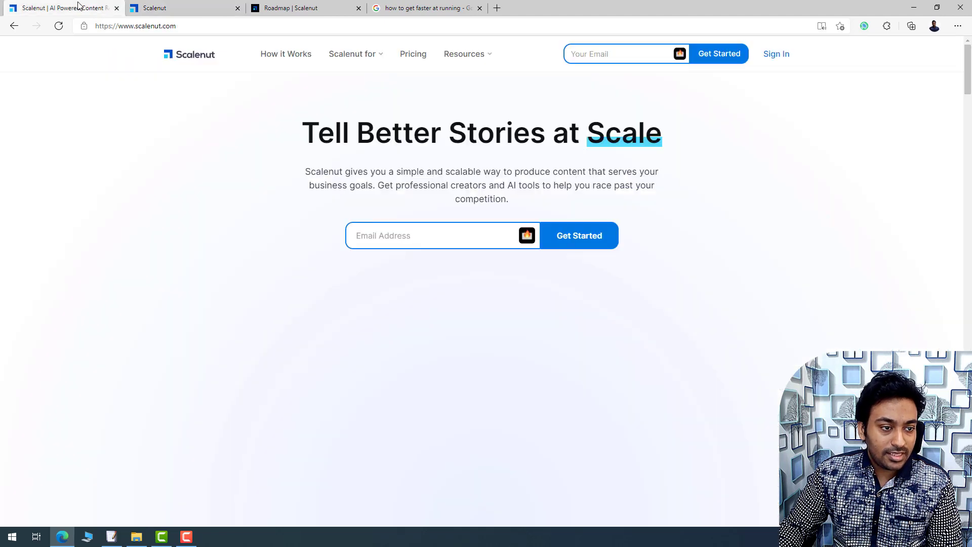
pyautogui.click(293, 7)
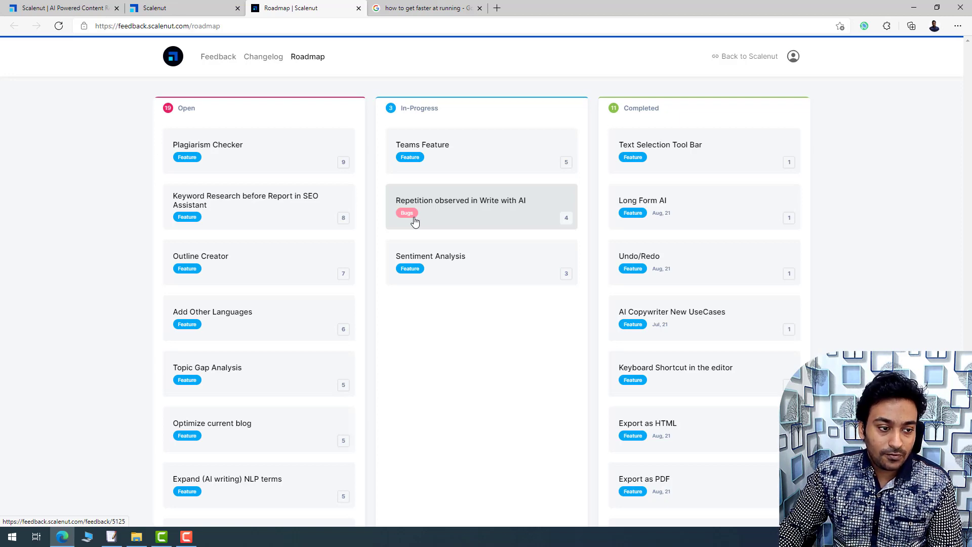
pyautogui.click(154, 7)
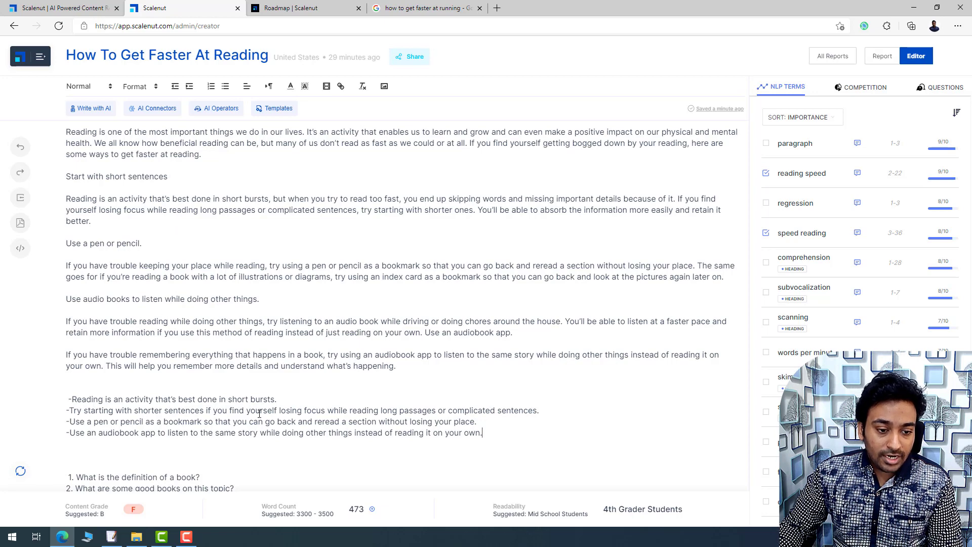
# Step: Delete the generated list of key points below the last paragraph
pyautogui.moveTo(505, 436); pyautogui.dragTo(69, 388)
pyautogui.press('BackSpace')
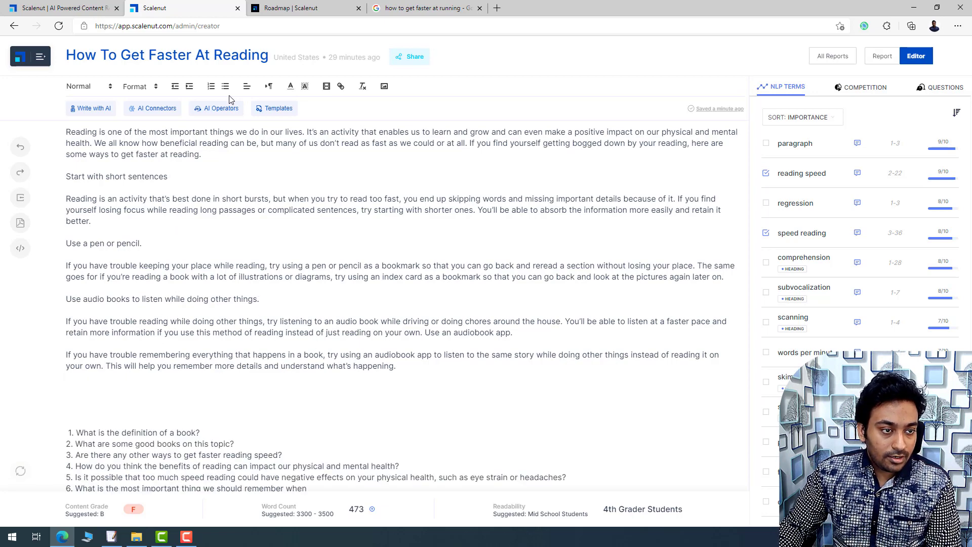
# Step: Generate a summary of the article with the Summarize operator, and delete the generated summary
pyautogui.click(218, 109)
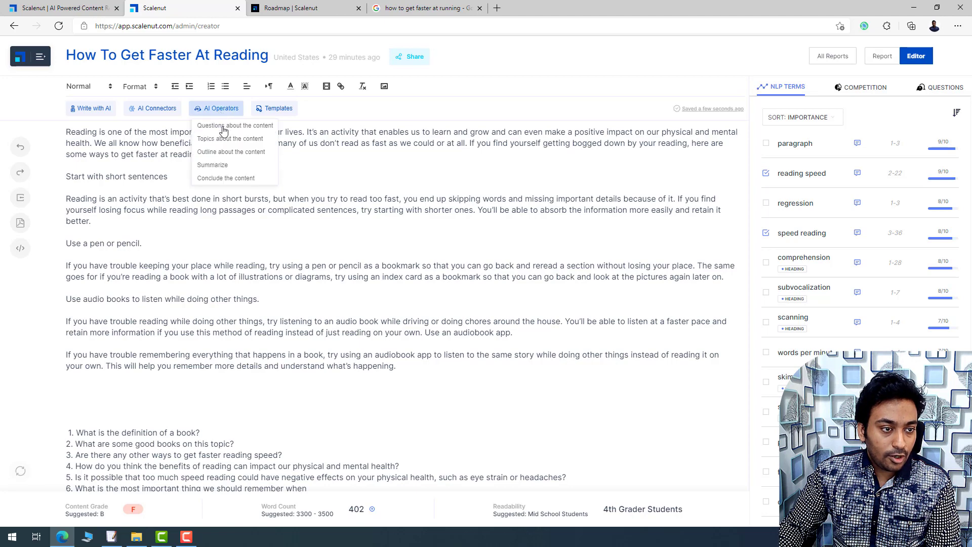
pyautogui.click(225, 166)
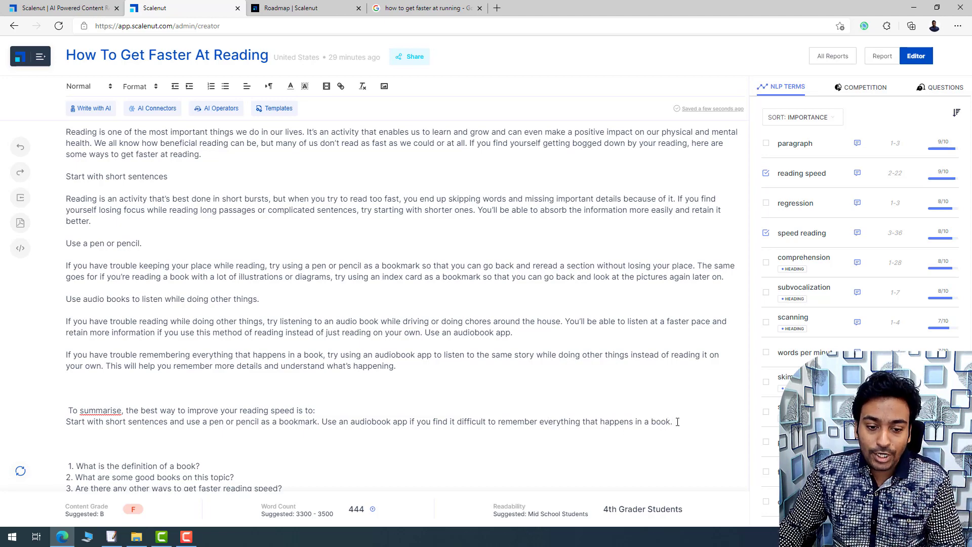
pyautogui.moveTo(675, 421); pyautogui.dragTo(65, 411)
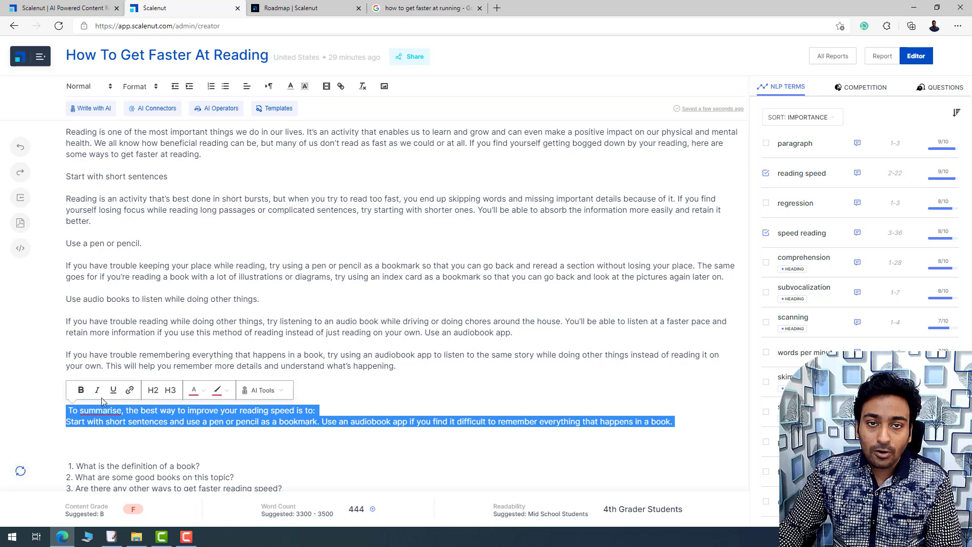
pyautogui.press('BackSpace')
# Step: Generate a closing sentence with the "Conclude the content" operator, and delete the generated sentence
pyautogui.click(226, 108)
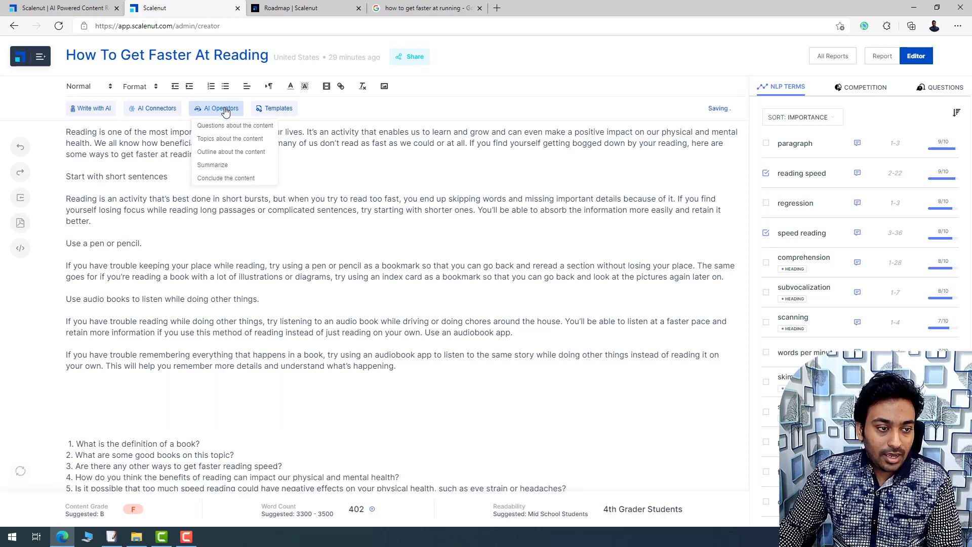
pyautogui.click(226, 178)
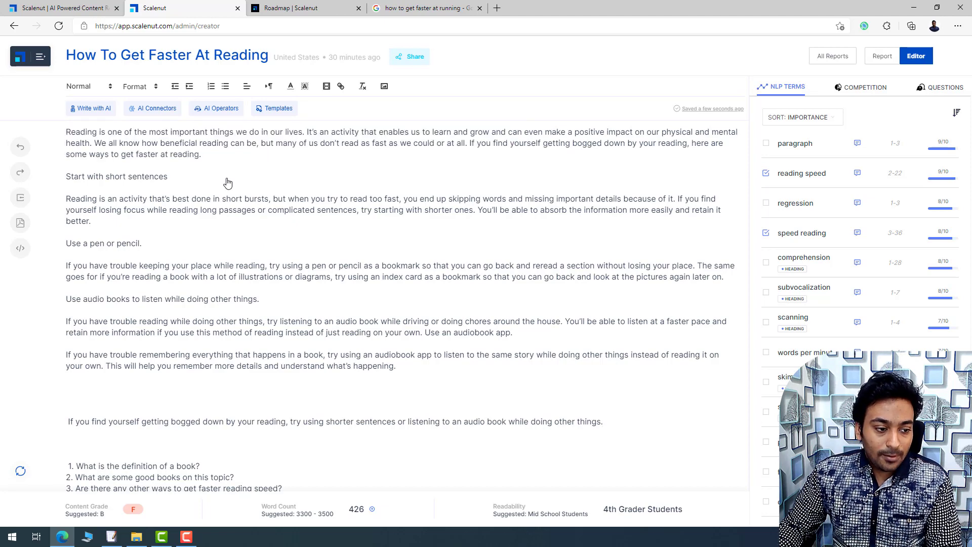
pyautogui.scroll(-2, 259, 269)
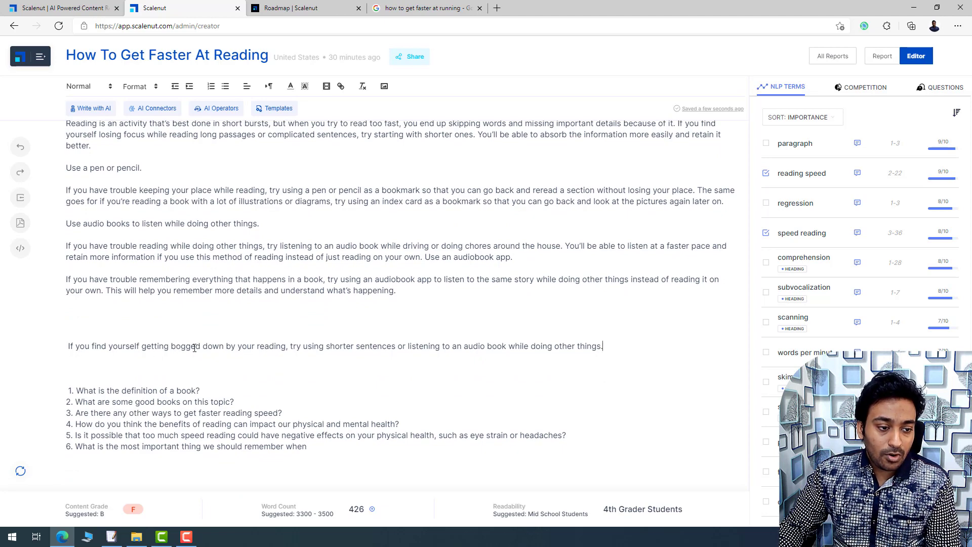
pyautogui.tripleClick(302, 349)
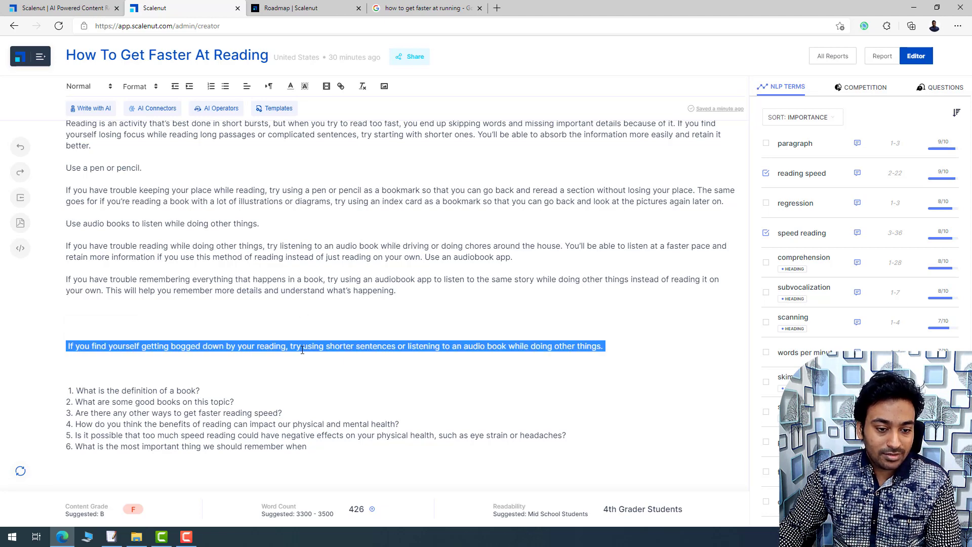
pyautogui.press('BackSpace')
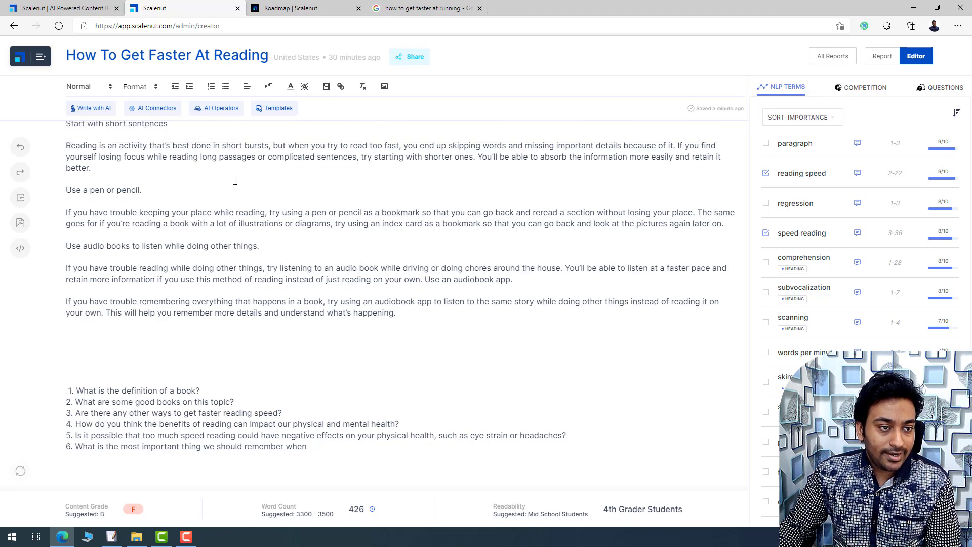
# Step: Open the Conclusion Paragraph template and start its Outline field
pyautogui.click(272, 107)
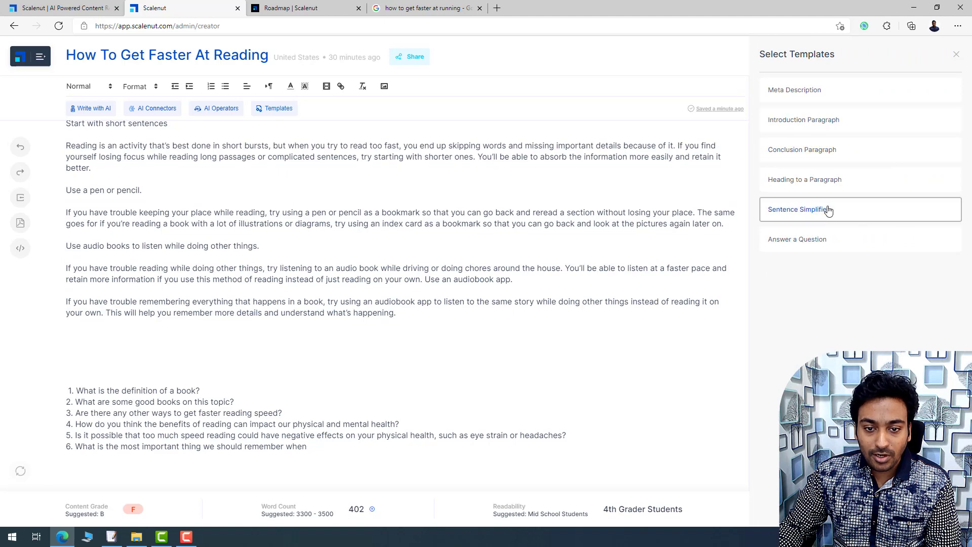
pyautogui.click(800, 158)
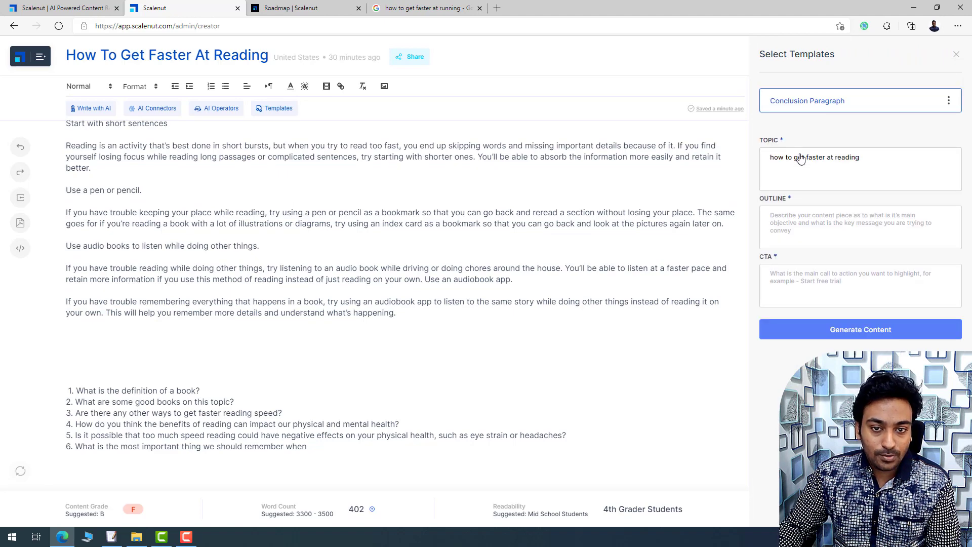
pyautogui.click(801, 233)
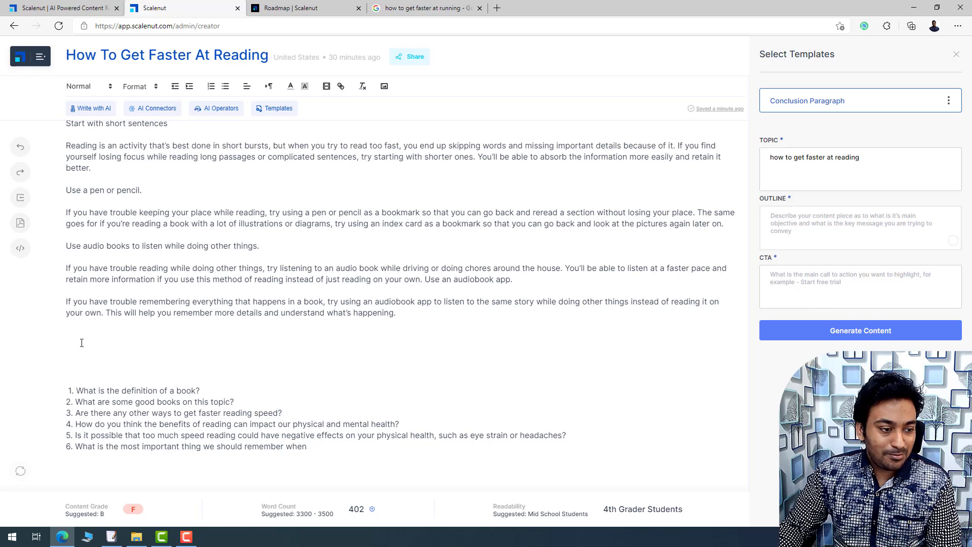
# Step: Generate a content outline with the "Outline about the content" operator and copy it into the template's Outline field
pyautogui.click(215, 110)
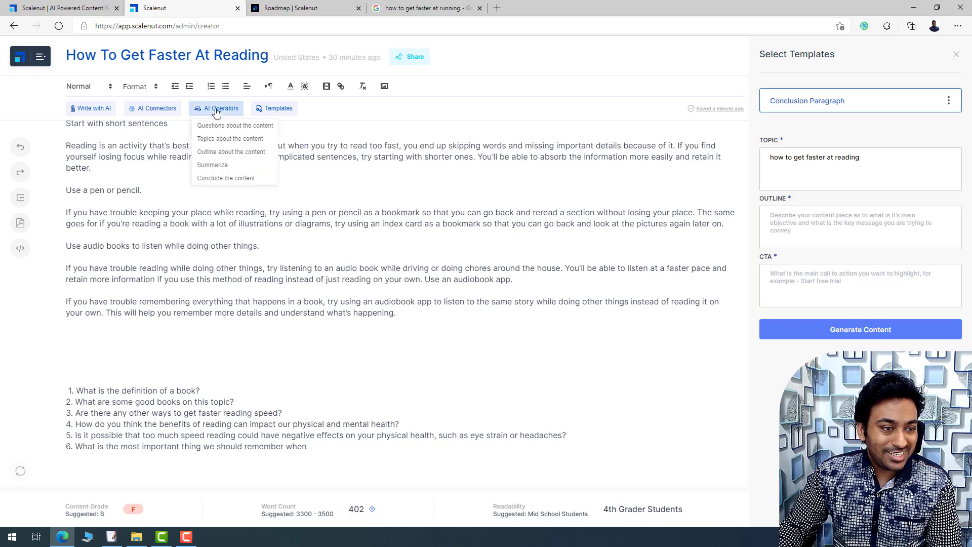
pyautogui.click(227, 151)
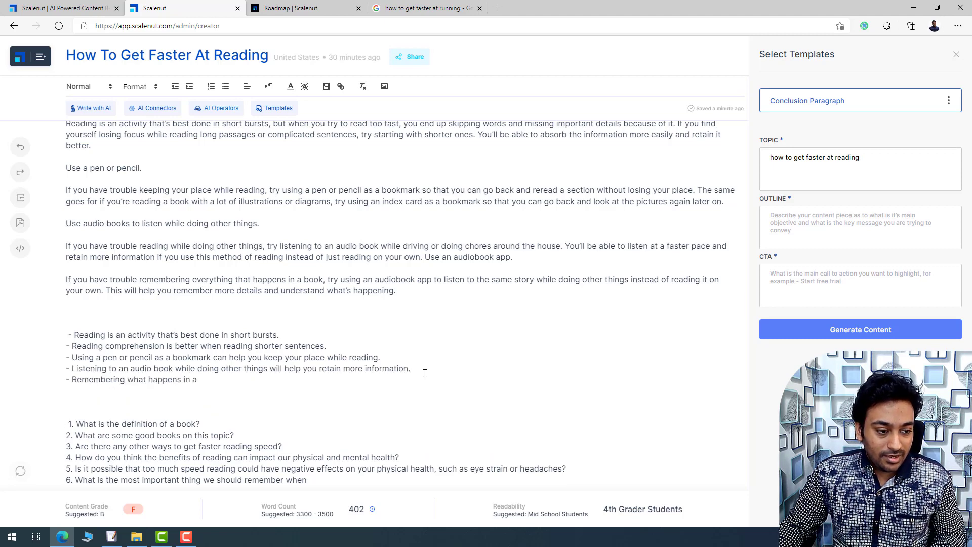
pyautogui.moveTo(376, 380); pyautogui.dragTo(58, 341)
pyautogui.hotkey('ctrl', 'c')
pyautogui.click(830, 228)
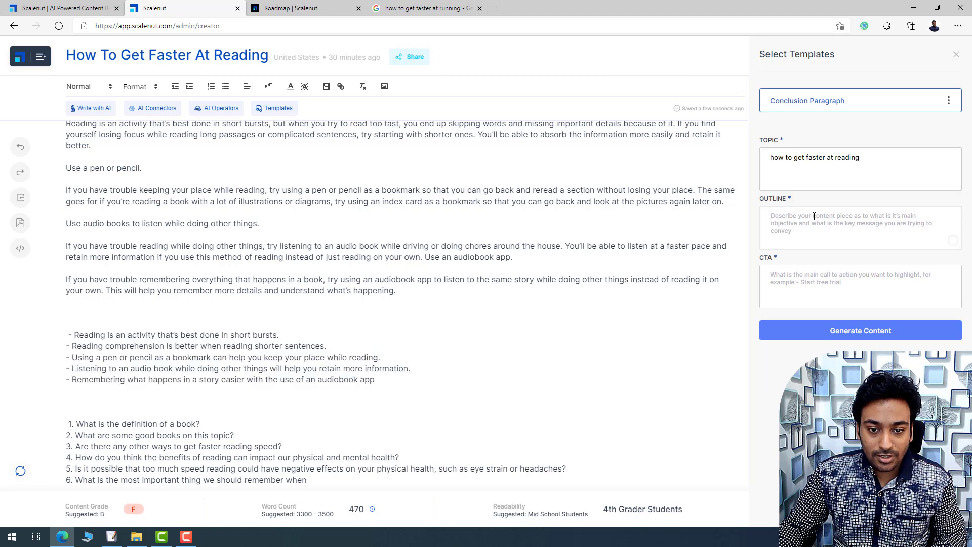
pyautogui.hotkey('ctrl', 'v')
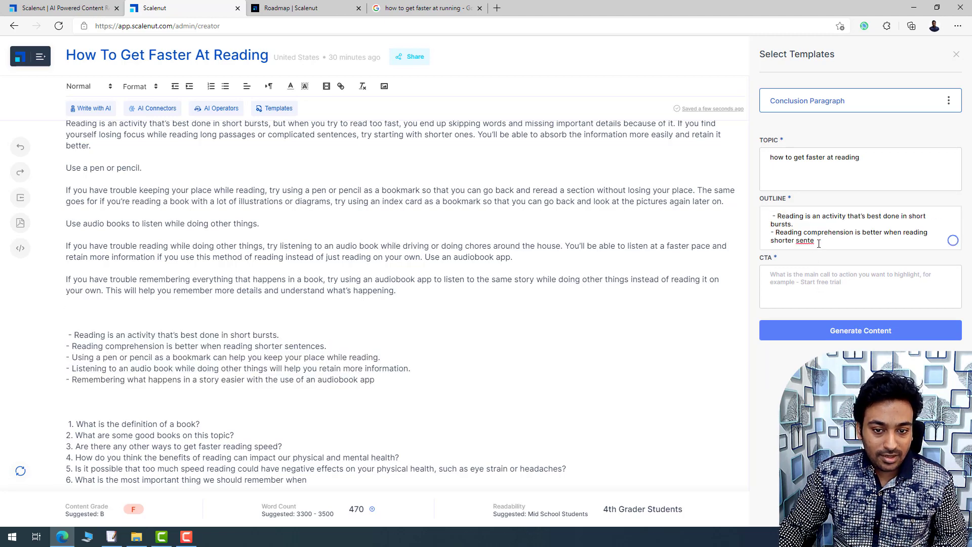
# Step: Trim the template's outline to the single sentence "Reading is an activity that's best done in short bursts."
pyautogui.moveTo(814, 240); pyautogui.dragTo(771, 232)
pyautogui.press('BackSpace')
pyautogui.press('BackSpace')
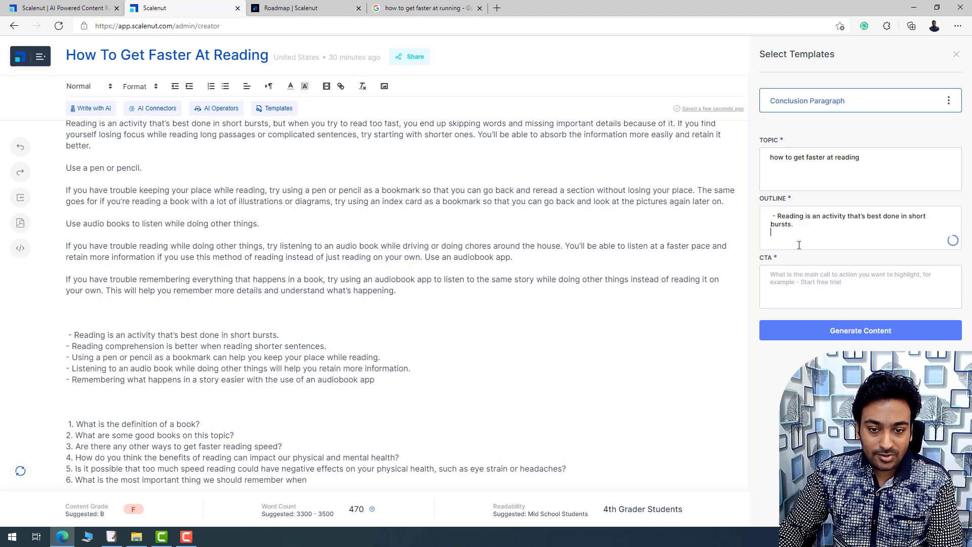
pyautogui.click(777, 216)
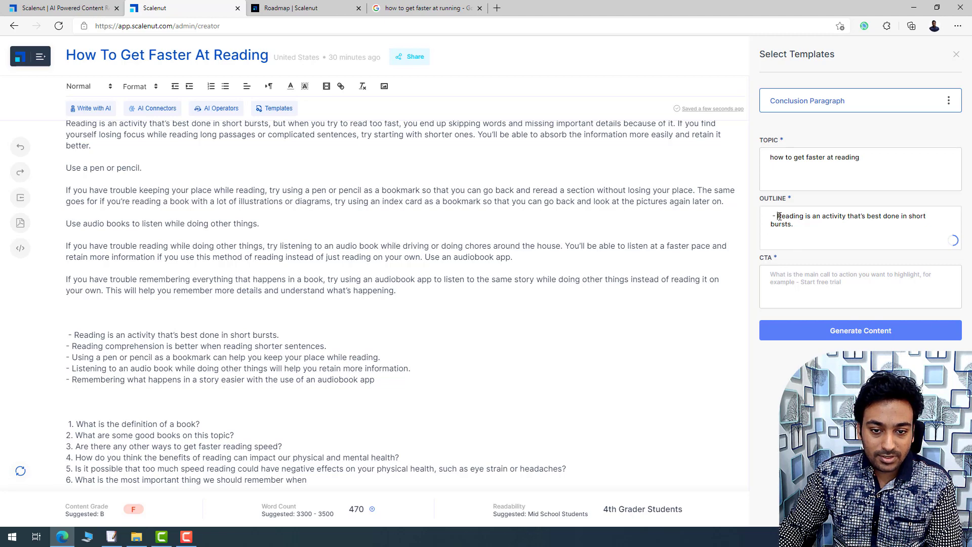
pyautogui.press('BackSpace')
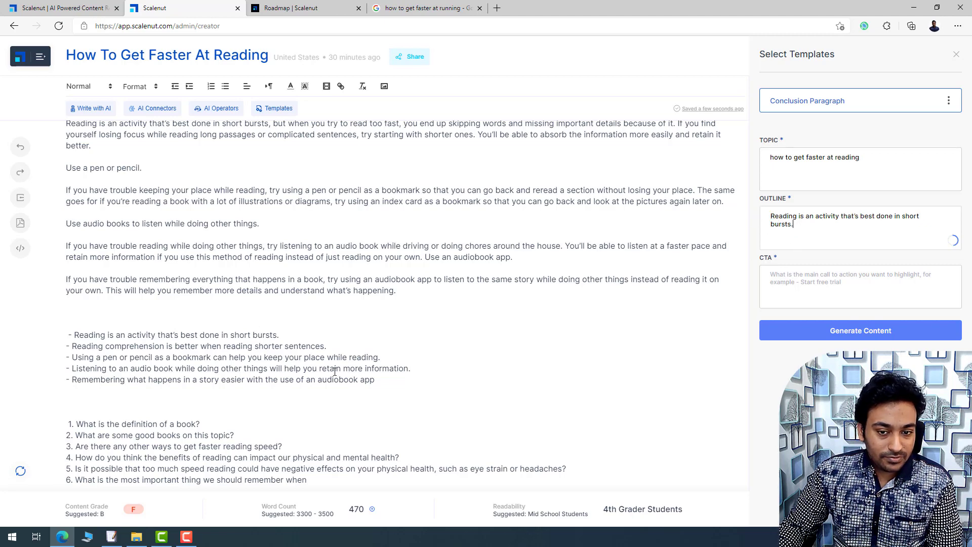
# Step: Set the conclusion template's CTA to "So by our special book to read faster."
pyautogui.click(827, 276)
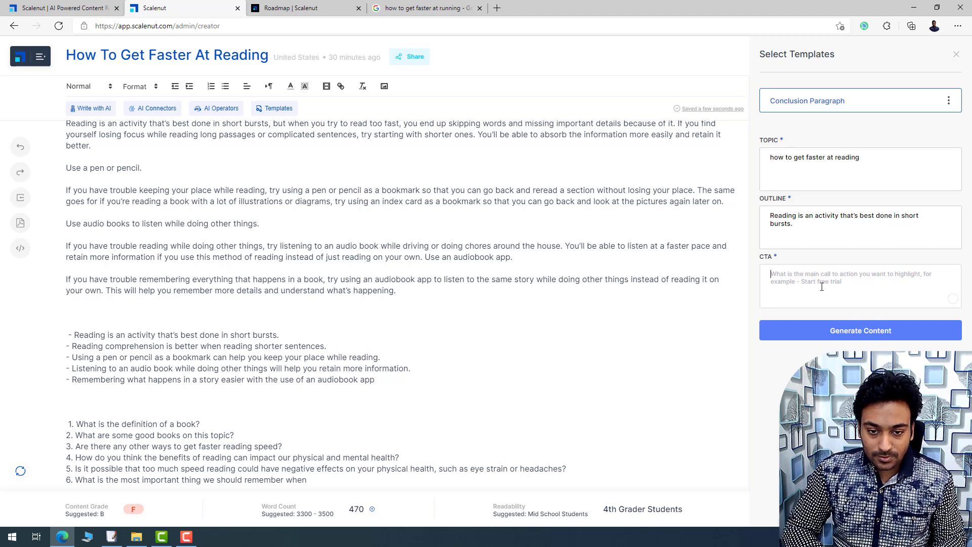
pyautogui.write('So by the ')
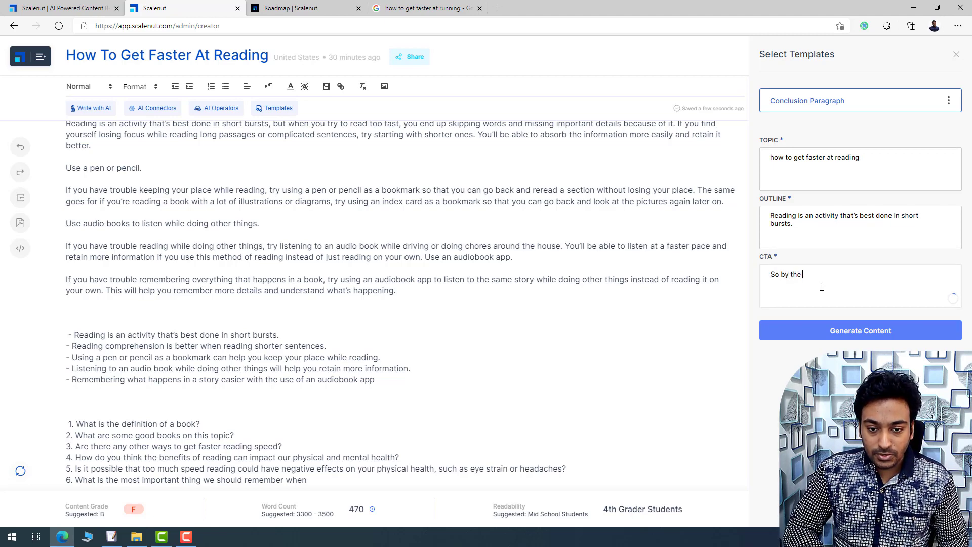
pyautogui.write('book to ')
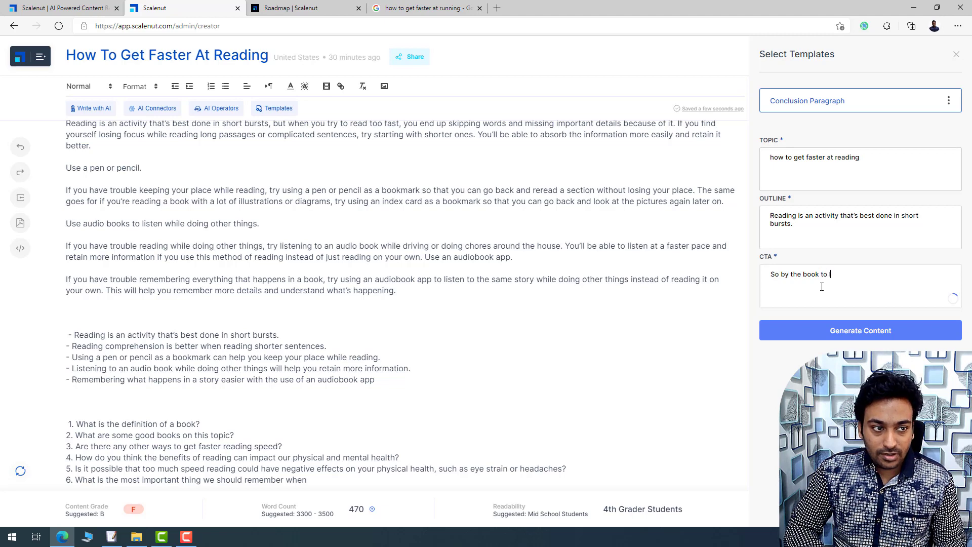
pyautogui.write('reade')
pyautogui.press('BackSpace')
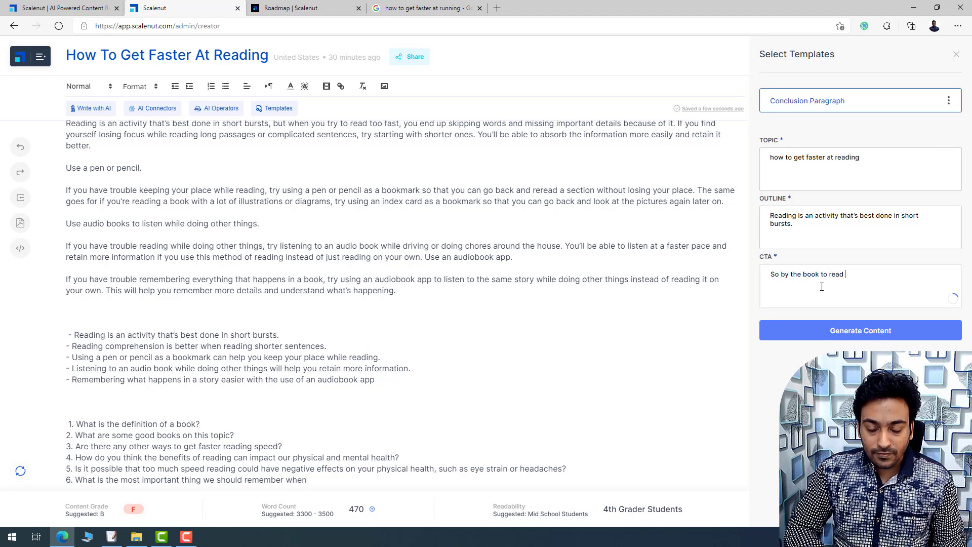
pyautogui.write('faster.')
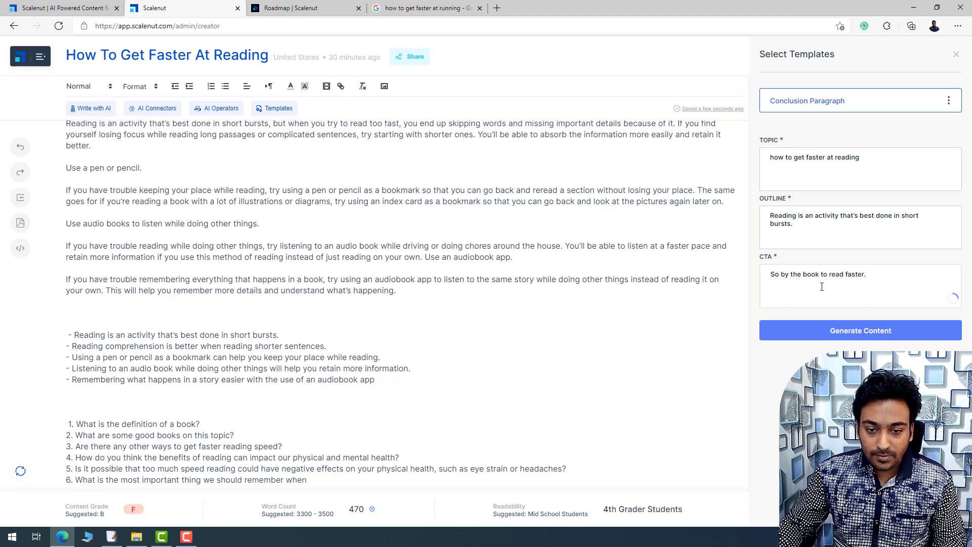
pyautogui.doubleClick(794, 274)
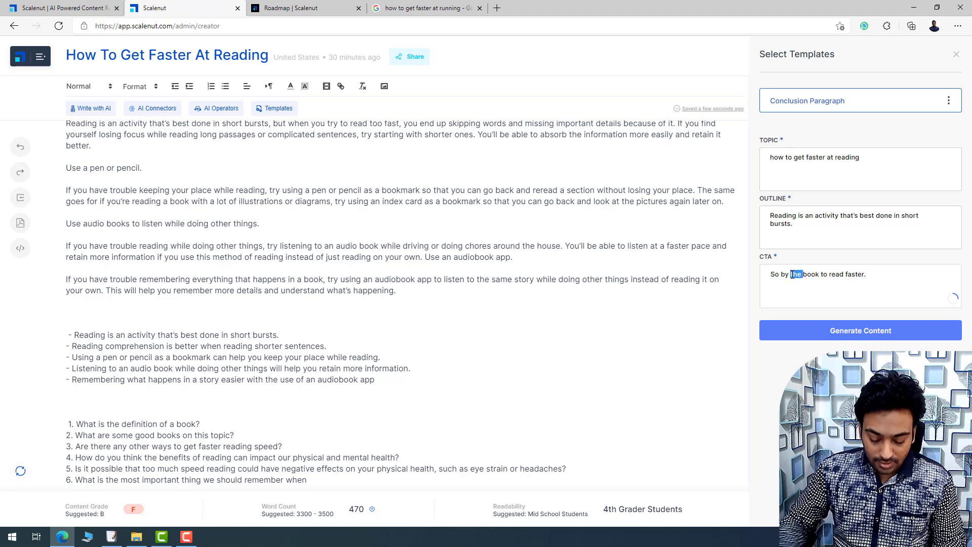
pyautogui.write('our special')
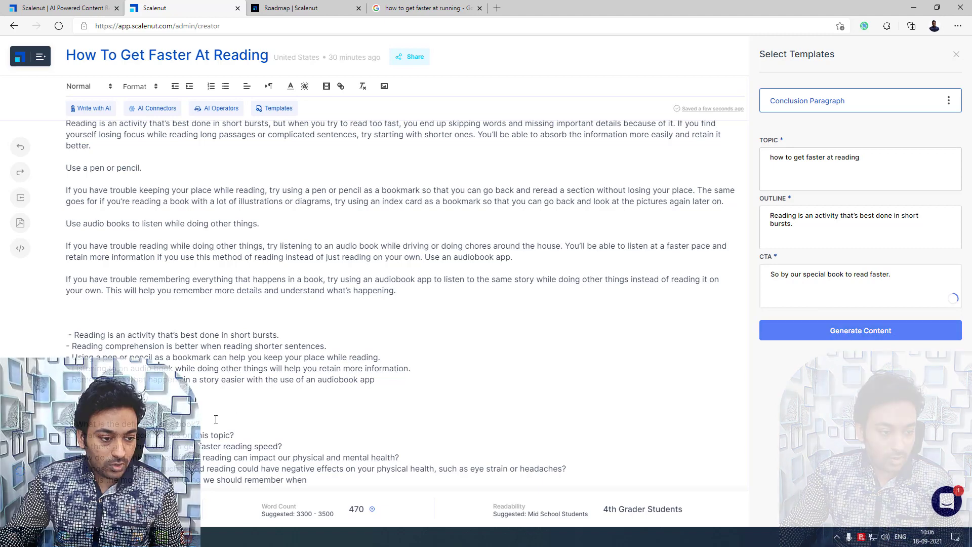
# Step: Generate conclusions, request more variants, and insert the one starting "If you are looking to read faster" into the article
pyautogui.click(822, 337)
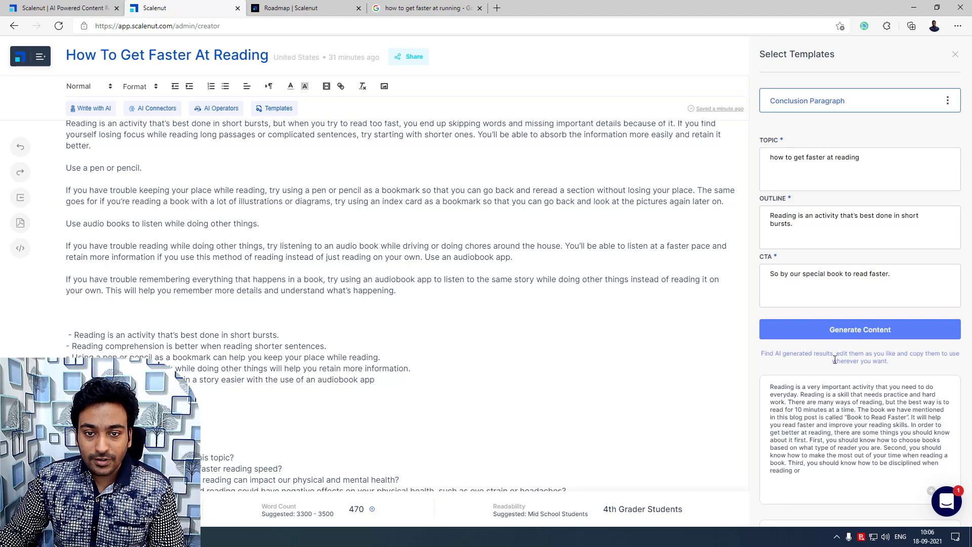
pyautogui.scroll(-1, 607, 304)
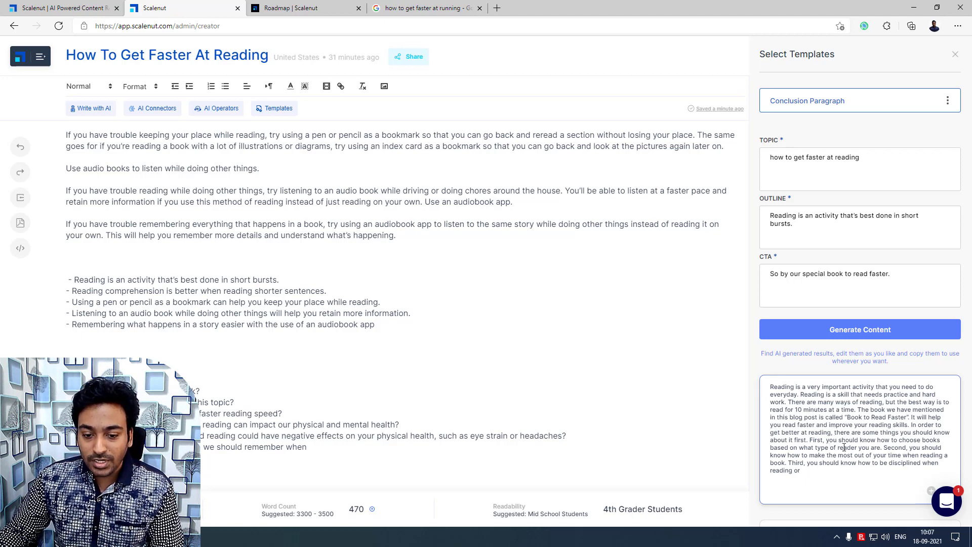
pyautogui.scroll(-3, 841, 409)
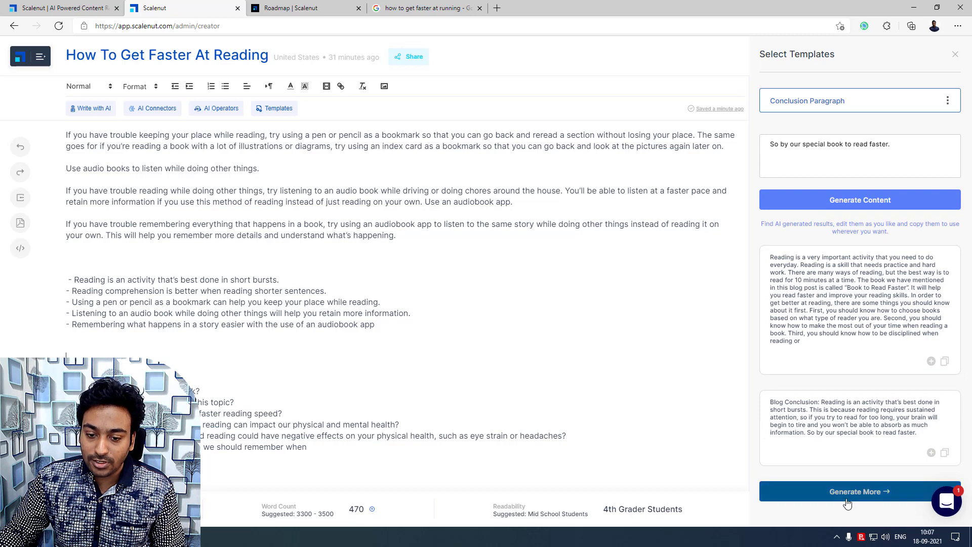
pyautogui.click(807, 494)
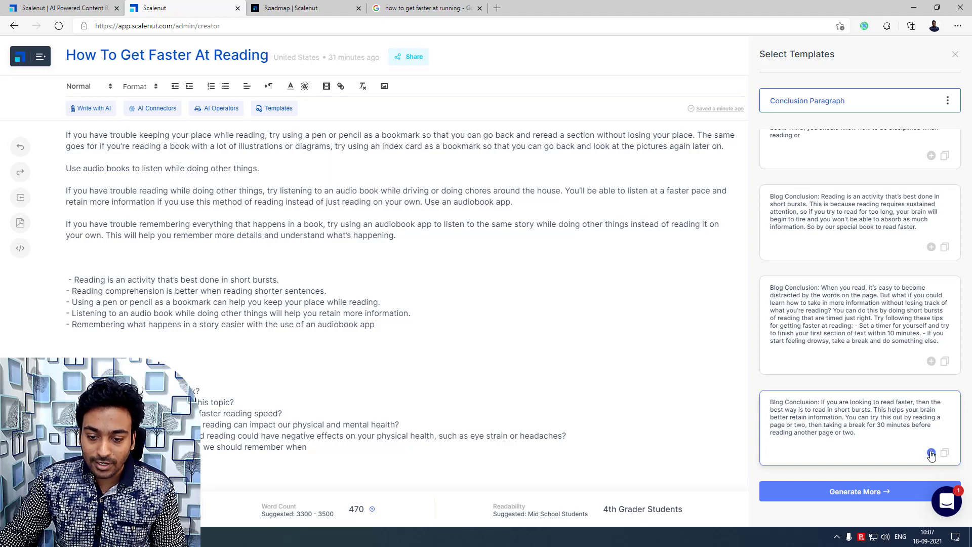
pyautogui.click(931, 453)
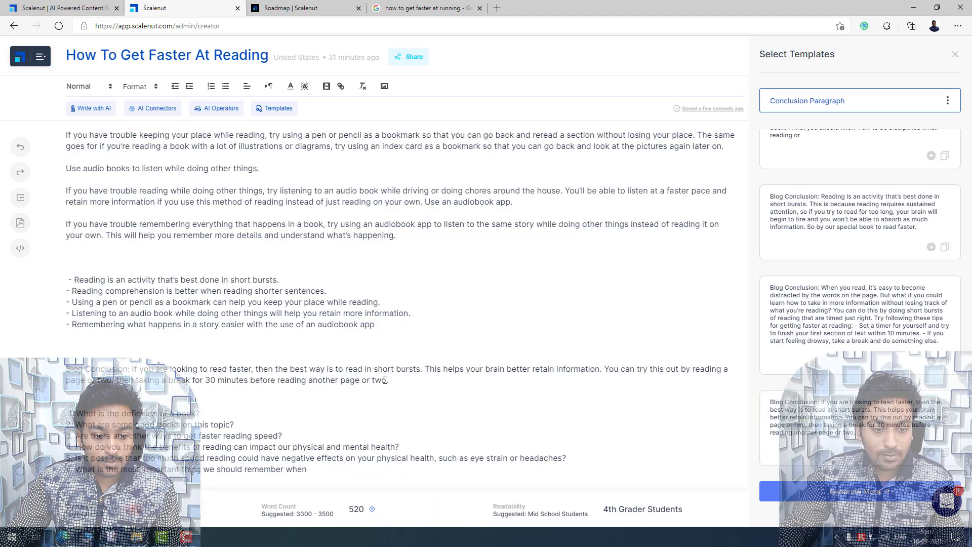
pyautogui.moveTo(388, 380); pyautogui.dragTo(133, 368)
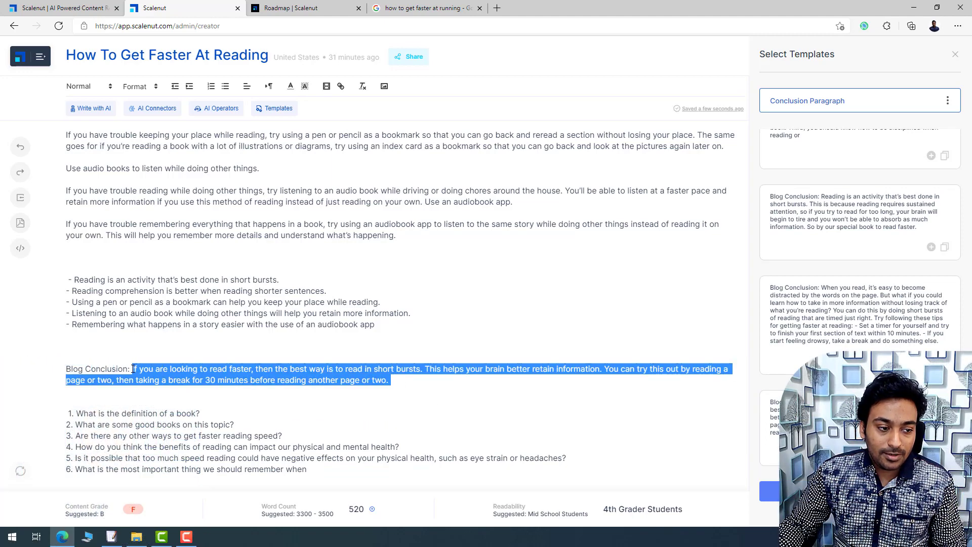
pyautogui.click(206, 256)
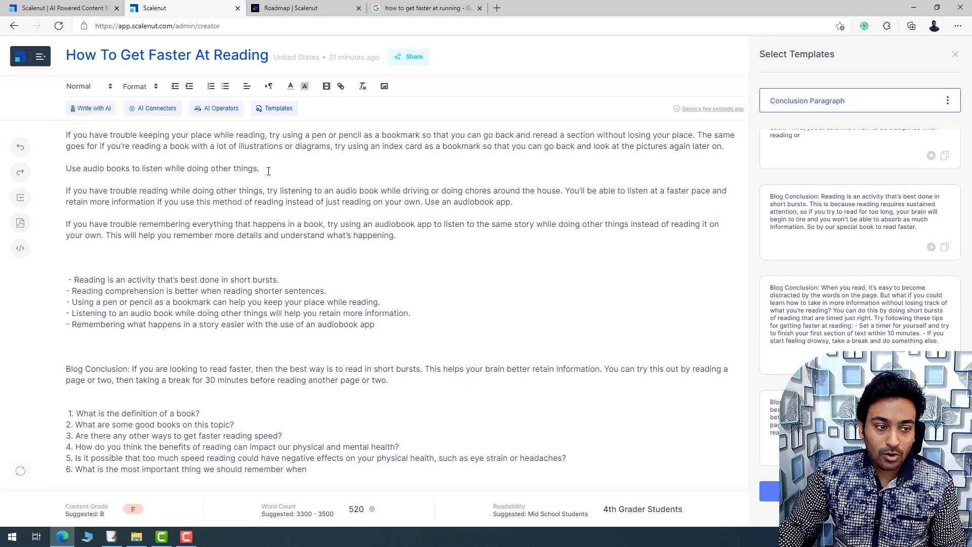
pyautogui.moveTo(531, 201); pyautogui.dragTo(49, 188)
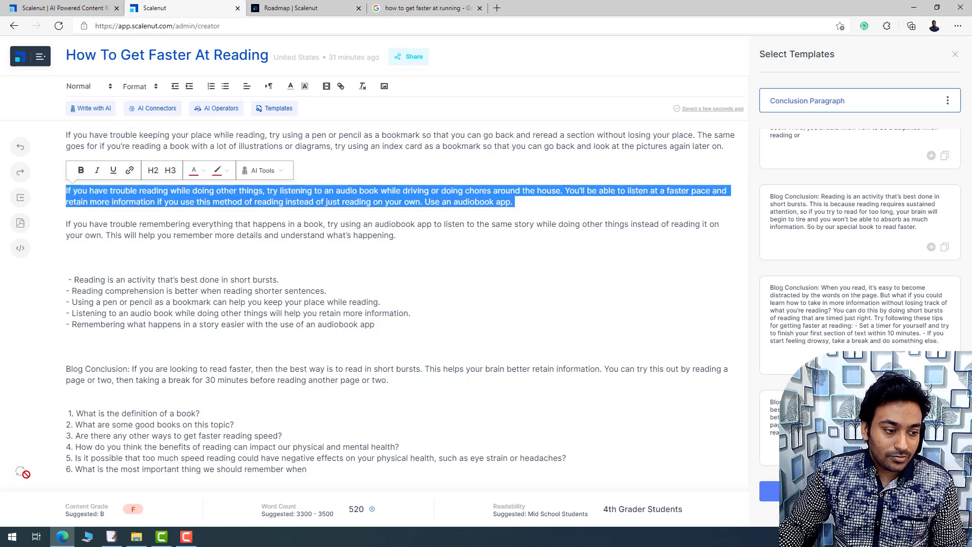
pyautogui.click(306, 185)
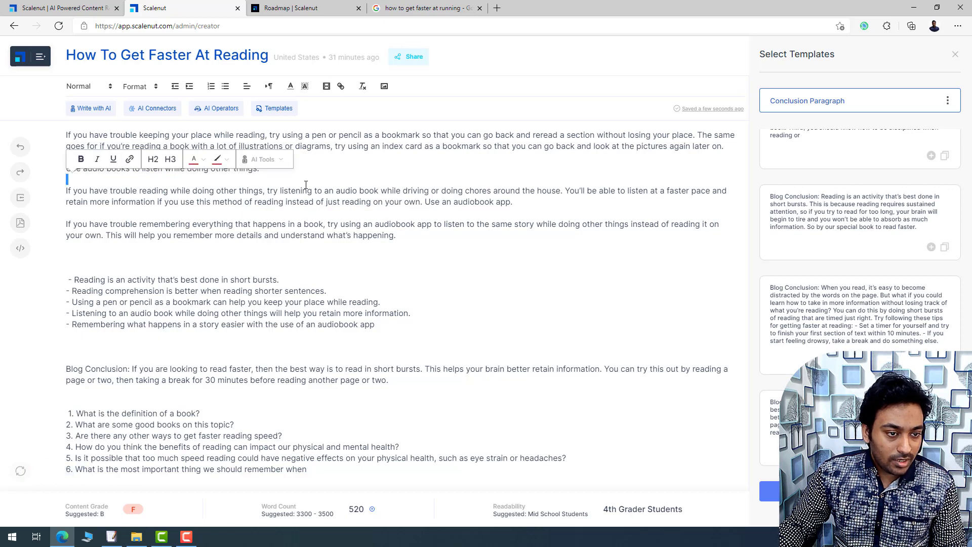
pyautogui.tripleClick(320, 200)
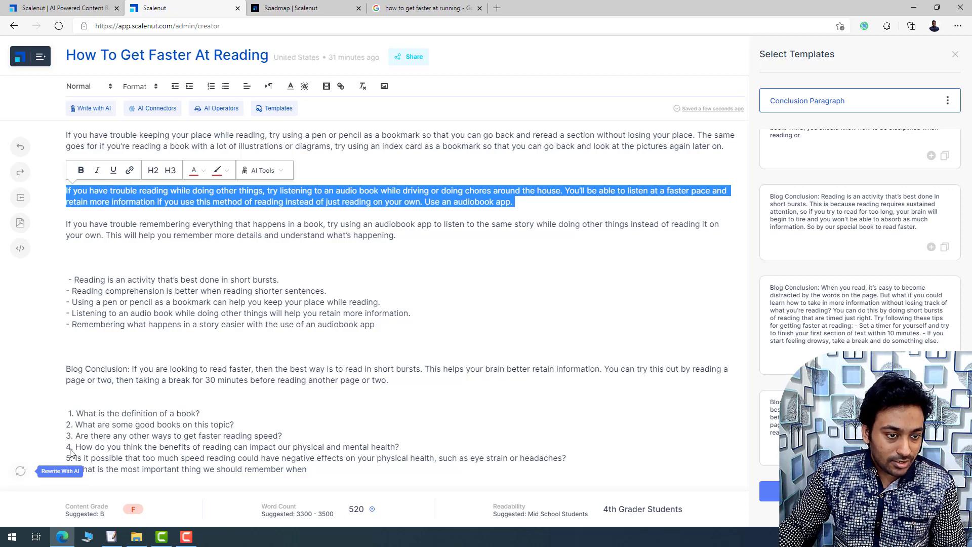
pyautogui.moveTo(405, 240); pyautogui.dragTo(58, 226)
# Step: Add blank lines below the question "What is the definition of a book?" and generate its answer with "Write about this content"
pyautogui.click(176, 396)
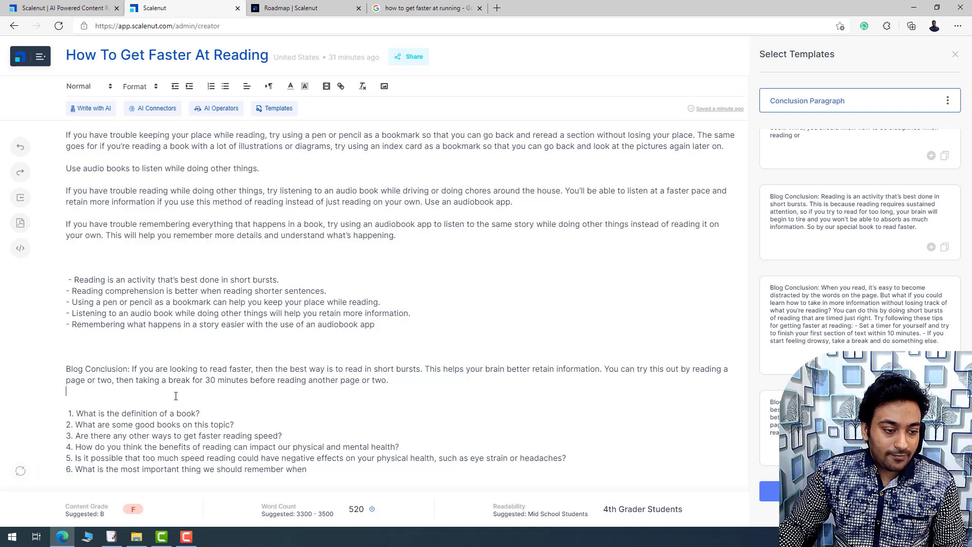
pyautogui.moveTo(205, 412)
pyautogui.mouseDown()
pyautogui.moveTo(114, 413)
pyautogui.moveTo(209, 415)
pyautogui.mouseUp()
pyautogui.press('Return')
pyautogui.press('Return')
pyautogui.press('Return')
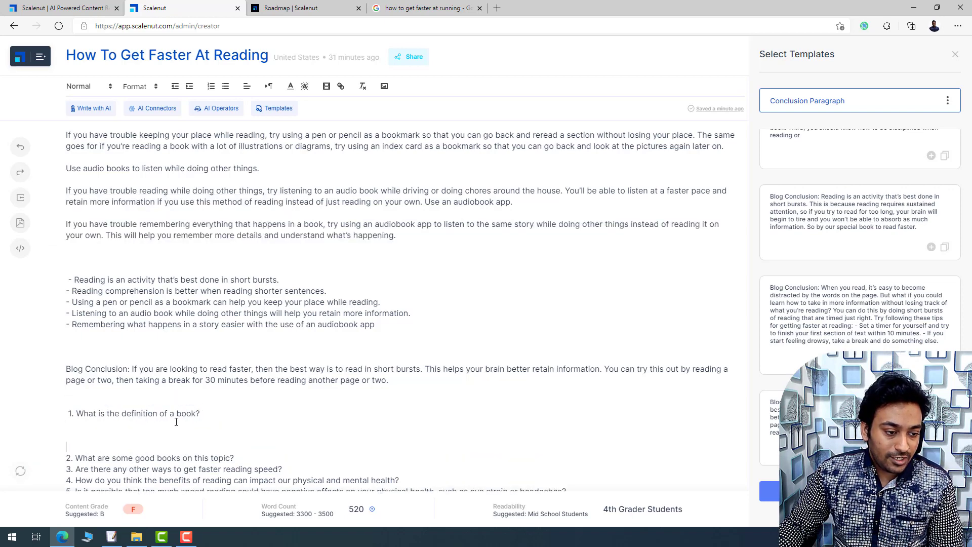
pyautogui.scroll(-1, 195, 426)
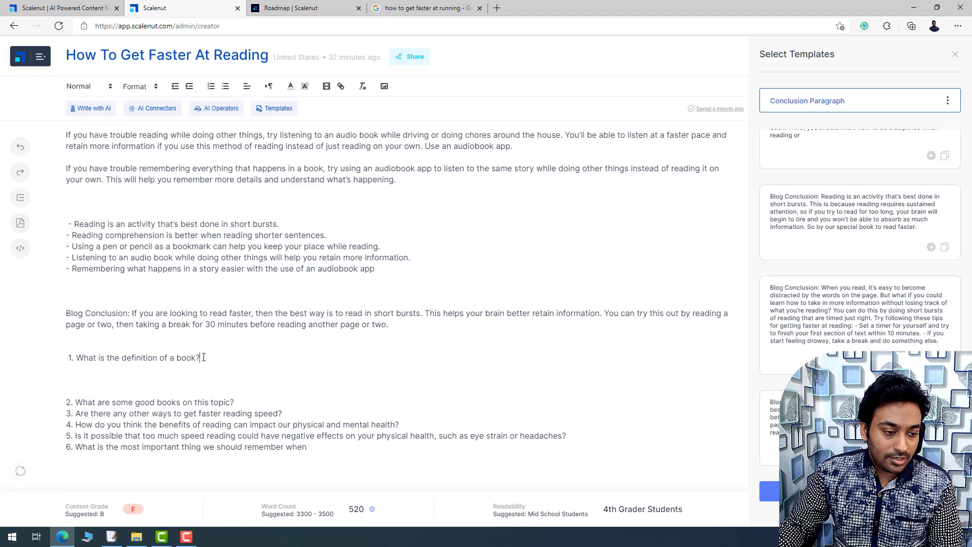
pyautogui.moveTo(201, 358); pyautogui.dragTo(77, 352)
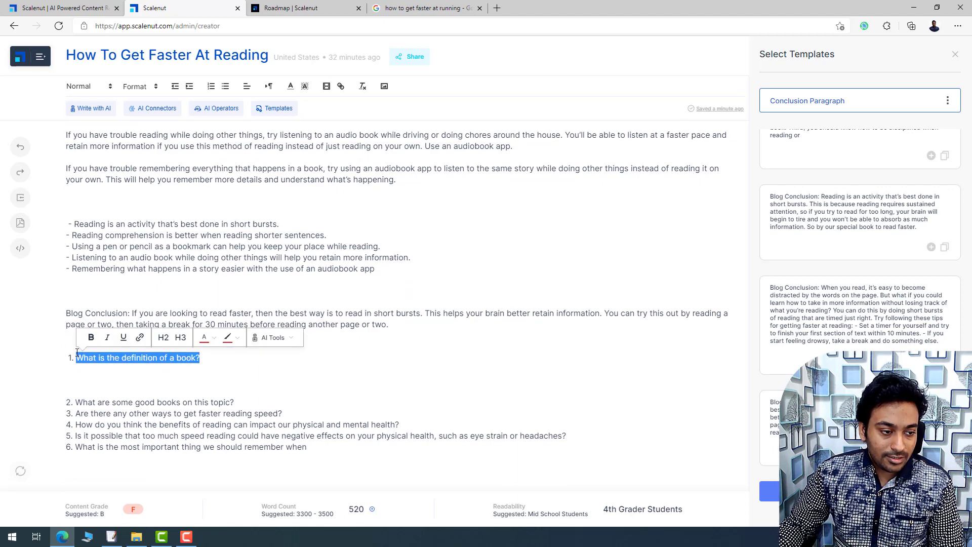
pyautogui.click(282, 343)
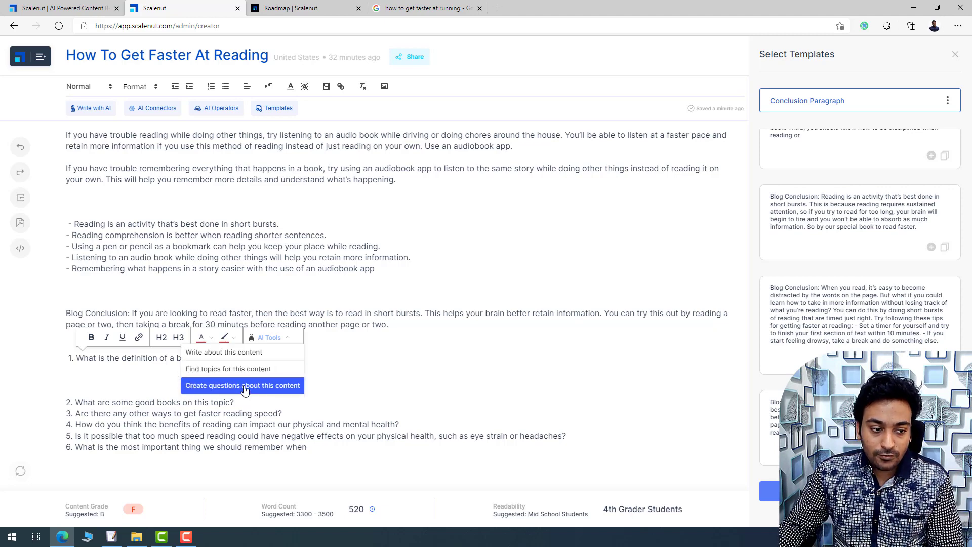
pyautogui.click(252, 353)
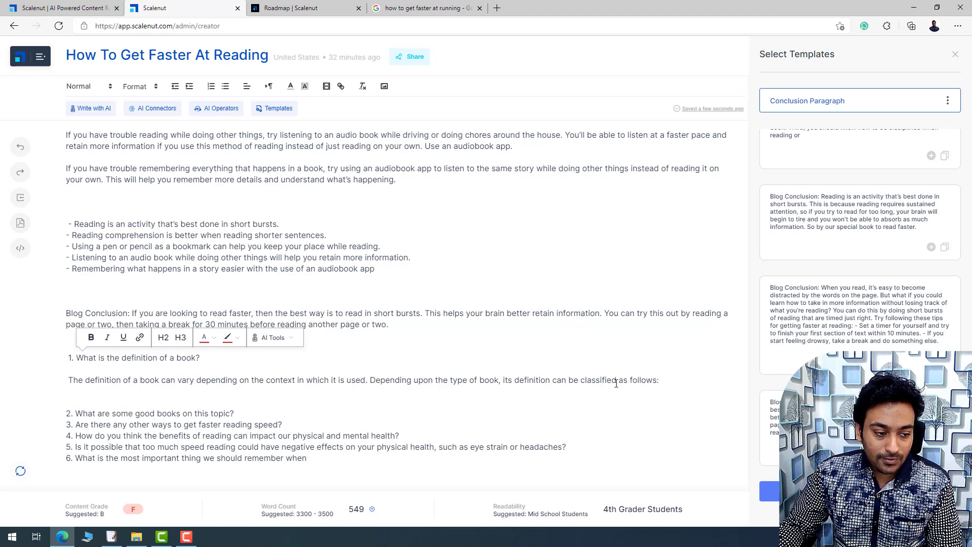
# Step: Extend the book-definition answer using Write with AI, and delete the added text
pyautogui.click(97, 110)
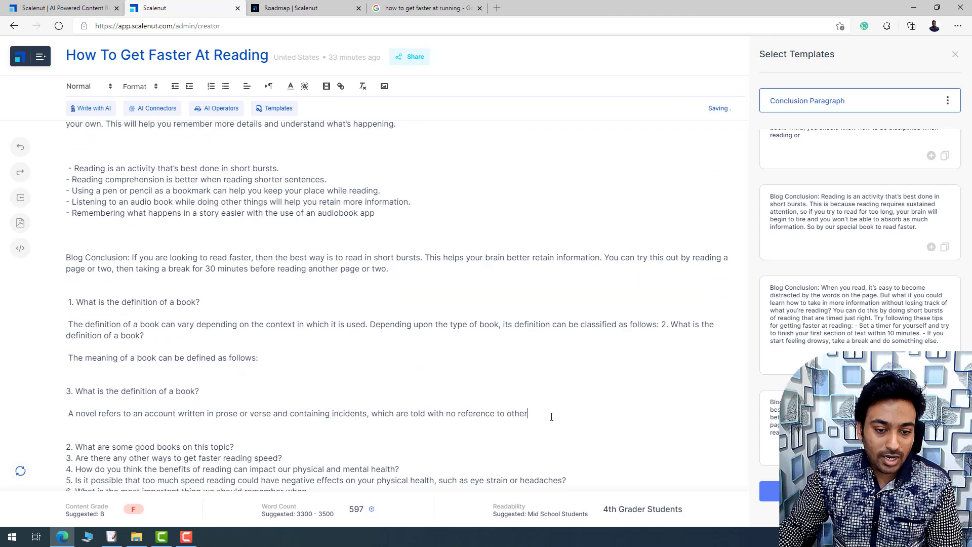
pyautogui.moveTo(551, 417); pyautogui.dragTo(662, 324)
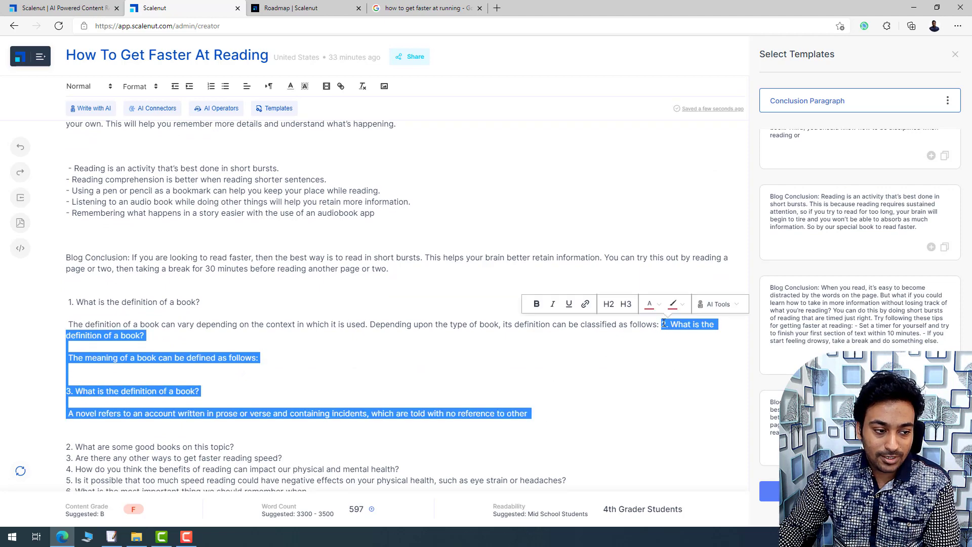
pyautogui.press('BackSpace')
# Step: Add blank lines below the question "What are some good books on this topic?" and generate its answer with "Write about this content"
pyautogui.click(240, 402)
pyautogui.press('Return')
pyautogui.press('Return')
pyautogui.press('Return')
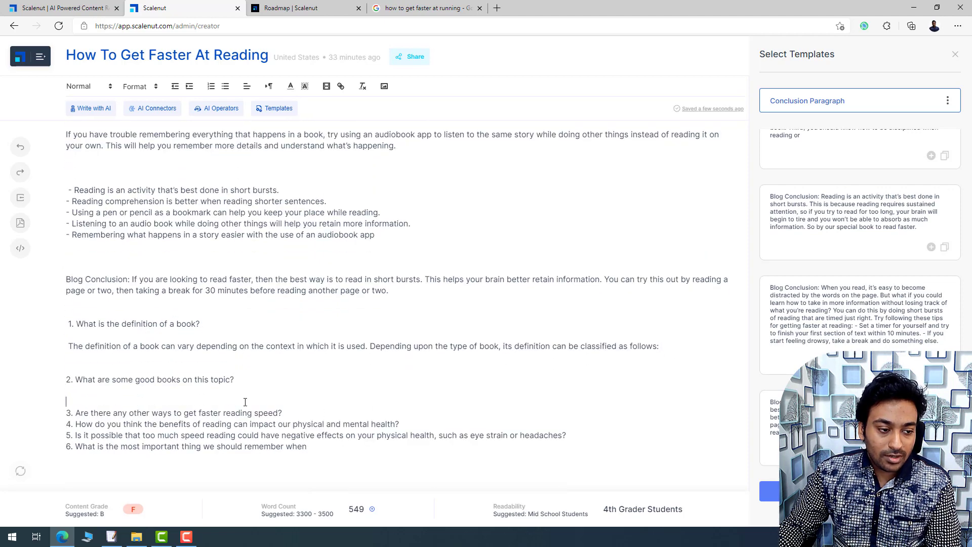
pyautogui.click(204, 389)
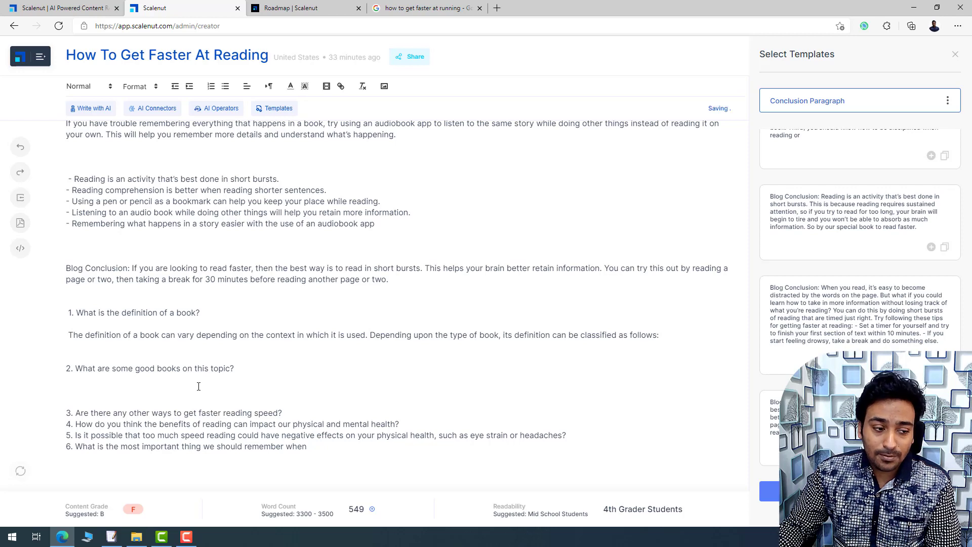
pyautogui.click(234, 382)
pyautogui.moveTo(234, 368); pyautogui.dragTo(76, 369)
pyautogui.click(272, 347)
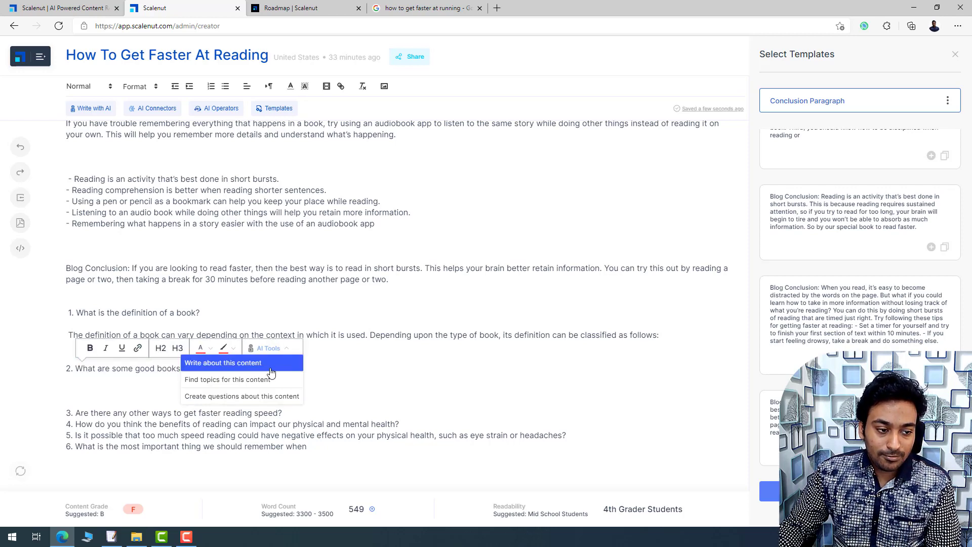
pyautogui.click(239, 365)
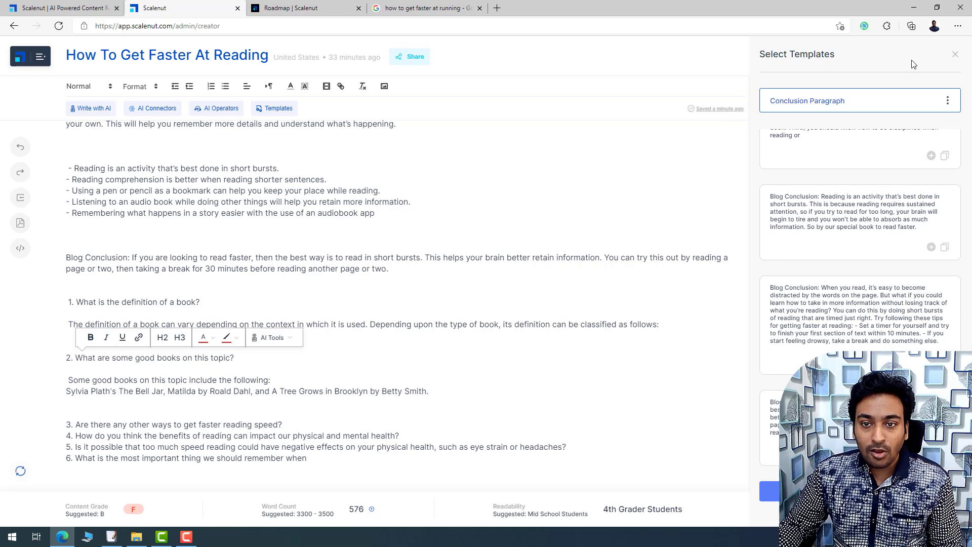
# Step: Close the template selection and sort the NLP terms by Unused
pyautogui.click(953, 55)
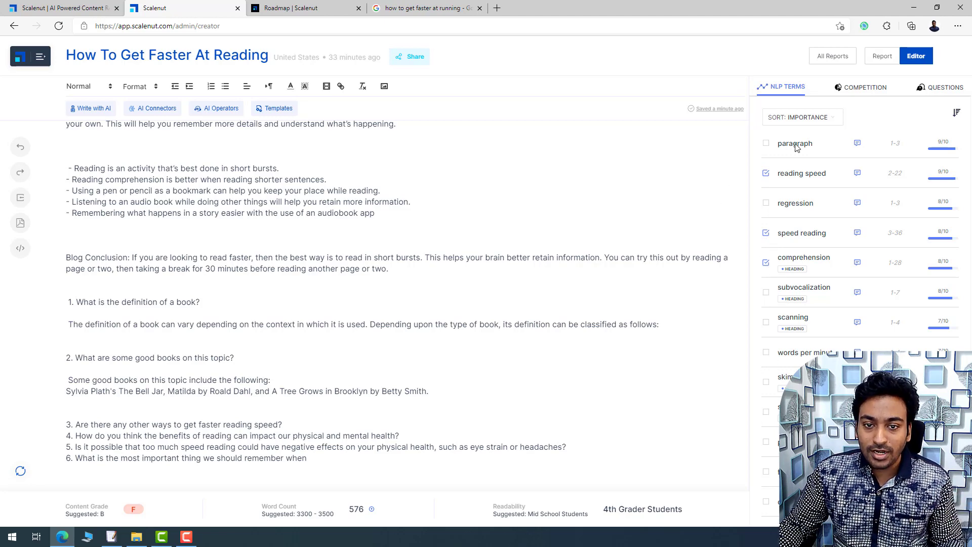
pyautogui.click(820, 123)
pyautogui.click(791, 139)
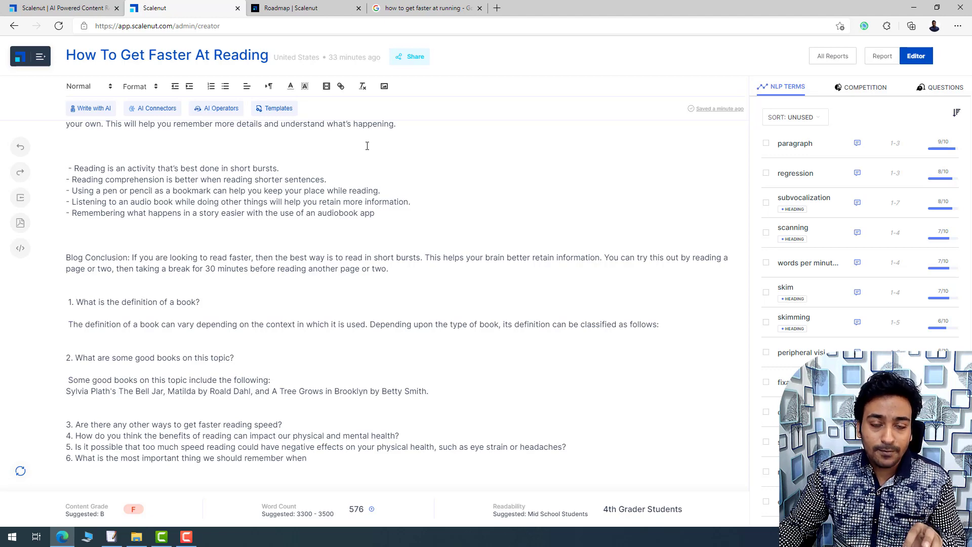
# Step: Look over the article text and the options offered by AI Operators and AI Connectors
pyautogui.scroll(5, 372, 161)
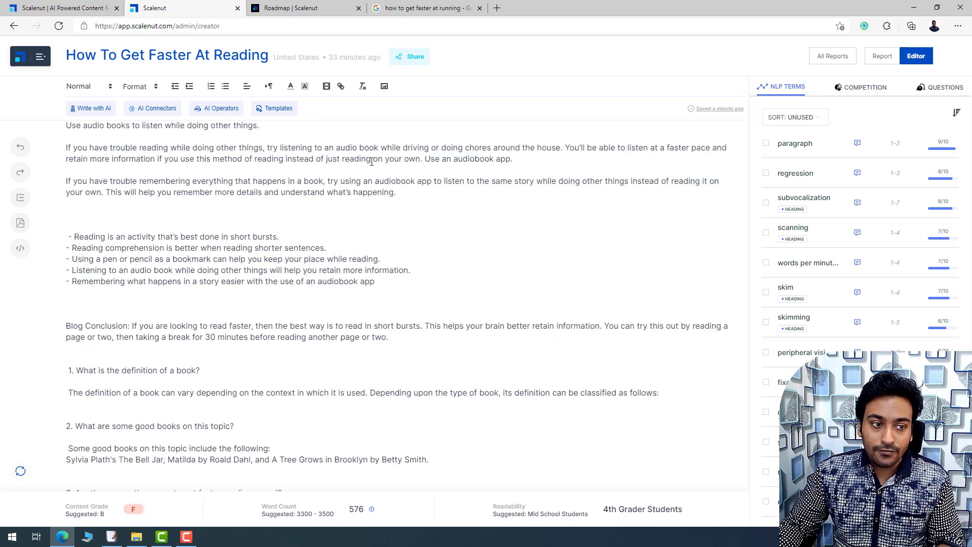
pyautogui.scroll(-2, 371, 161)
pyautogui.scroll(-3, 285, 323)
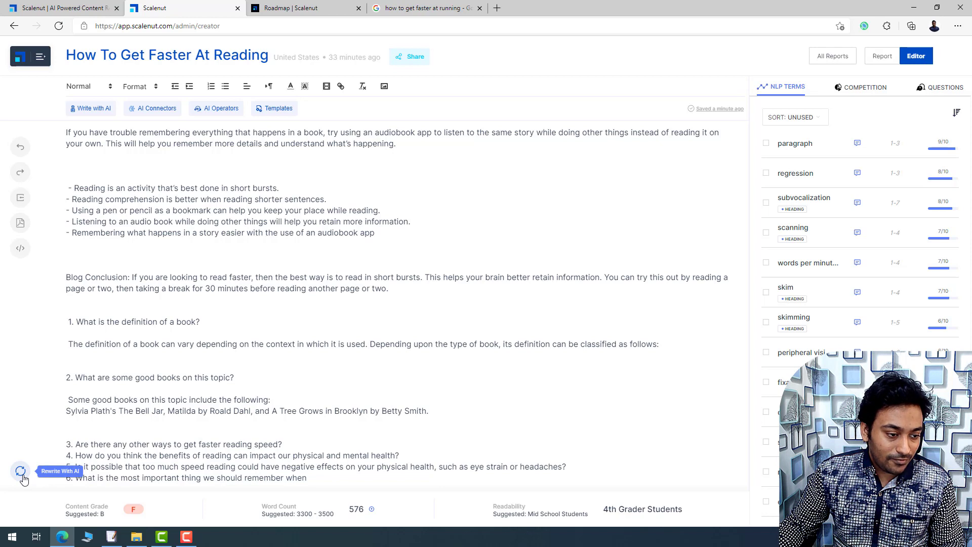
pyautogui.click(219, 113)
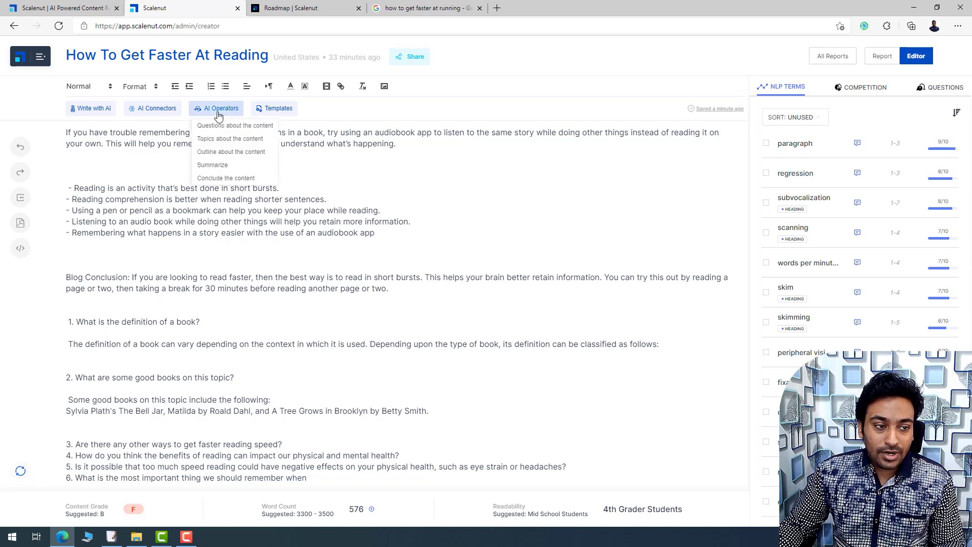
pyautogui.click(178, 110)
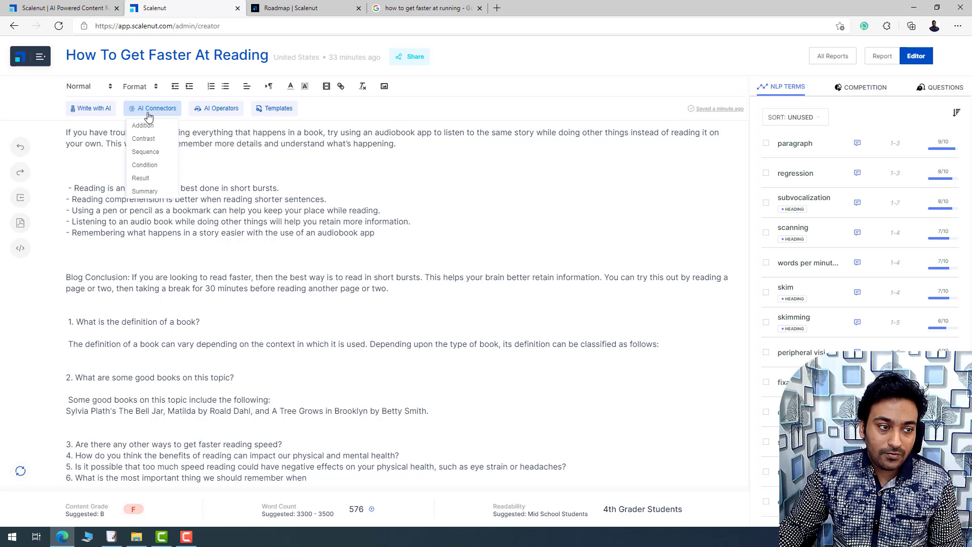
pyautogui.moveTo(152, 151)
pyautogui.moveTo(157, 171)
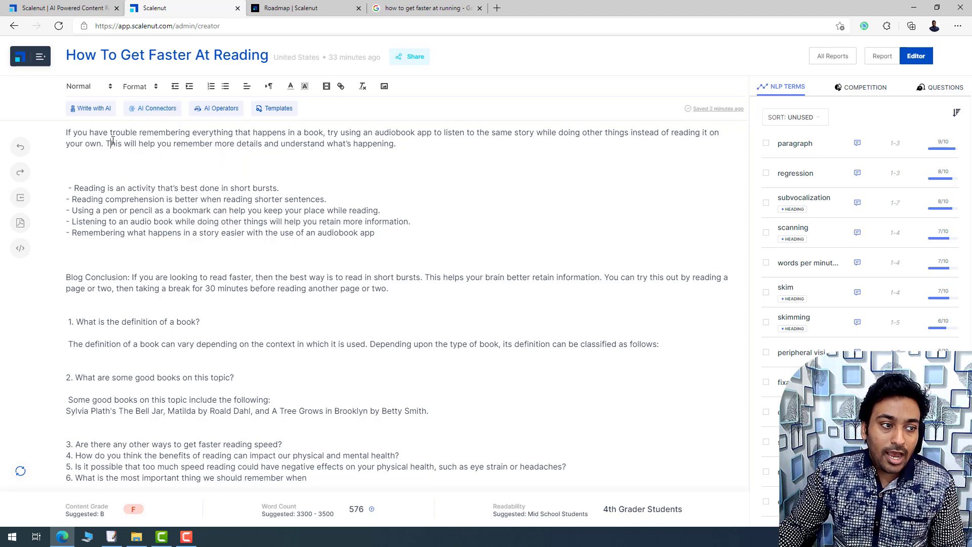
pyautogui.scroll(5, 158, 167)
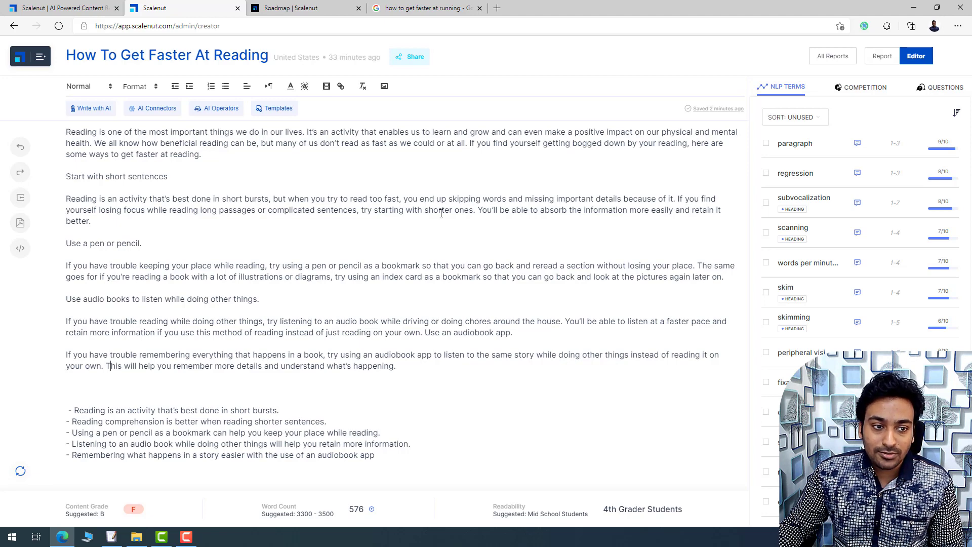
# Step: Check the article's question, competition and NLP term lists, and open its research report
pyautogui.click(940, 87)
pyautogui.click(866, 88)
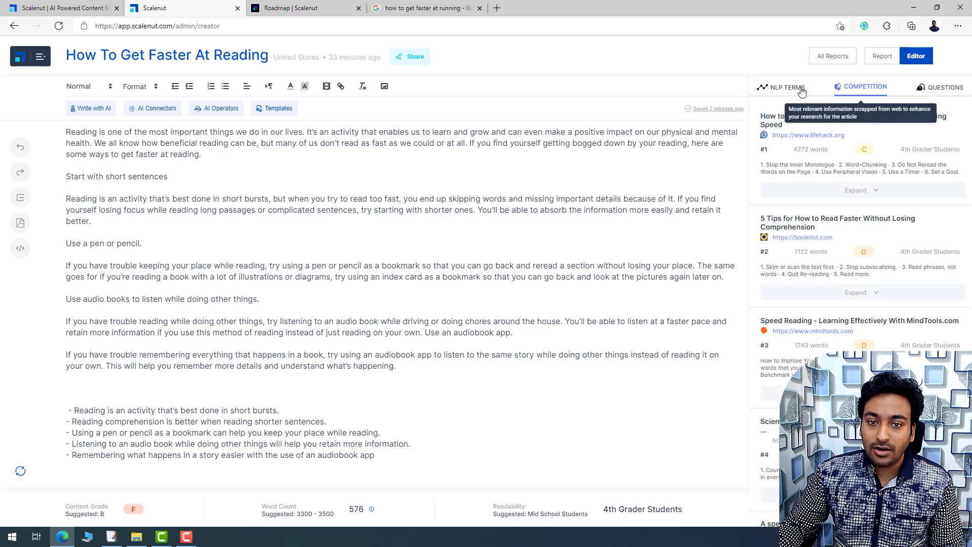
pyautogui.click(786, 87)
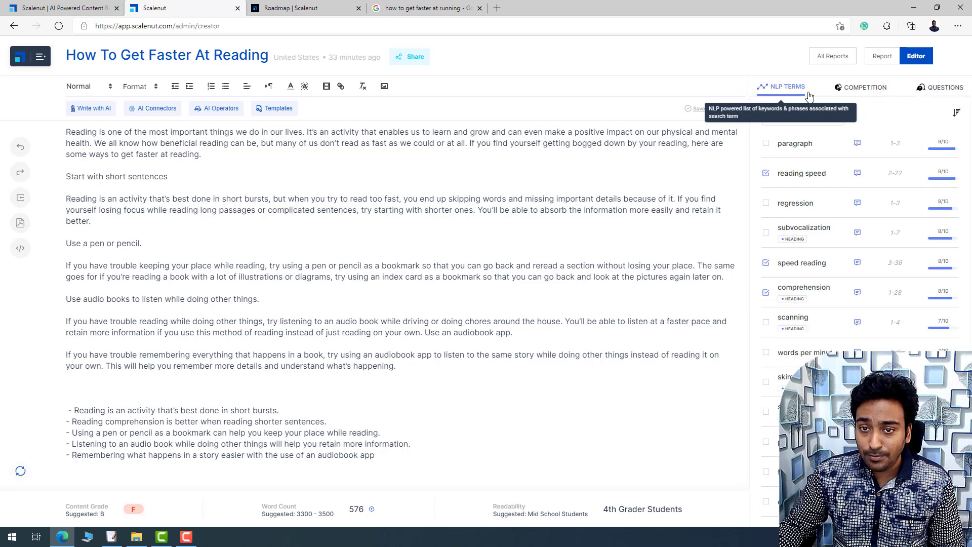
pyautogui.click(894, 58)
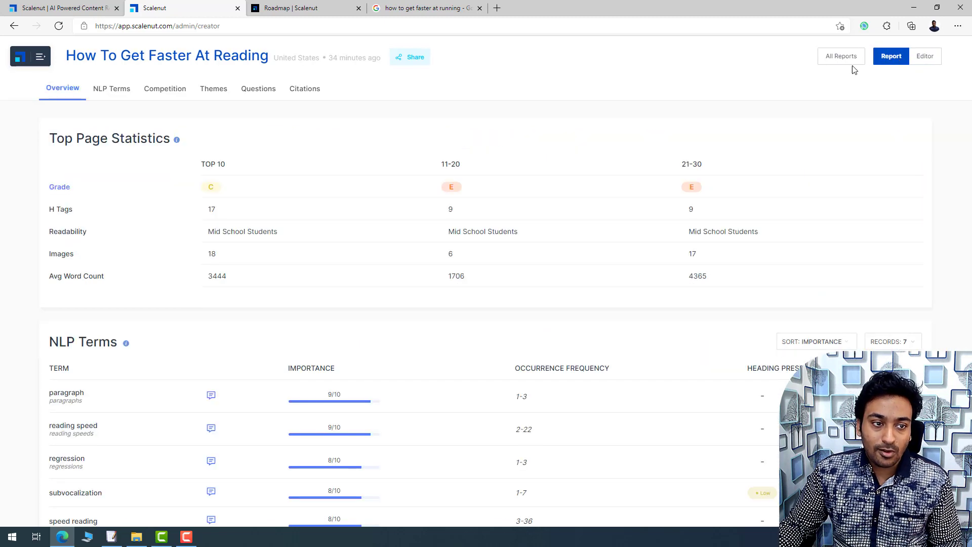
# Step: Switch to the AI Copywriter and look through its short-form content use cases
pyautogui.click(25, 62)
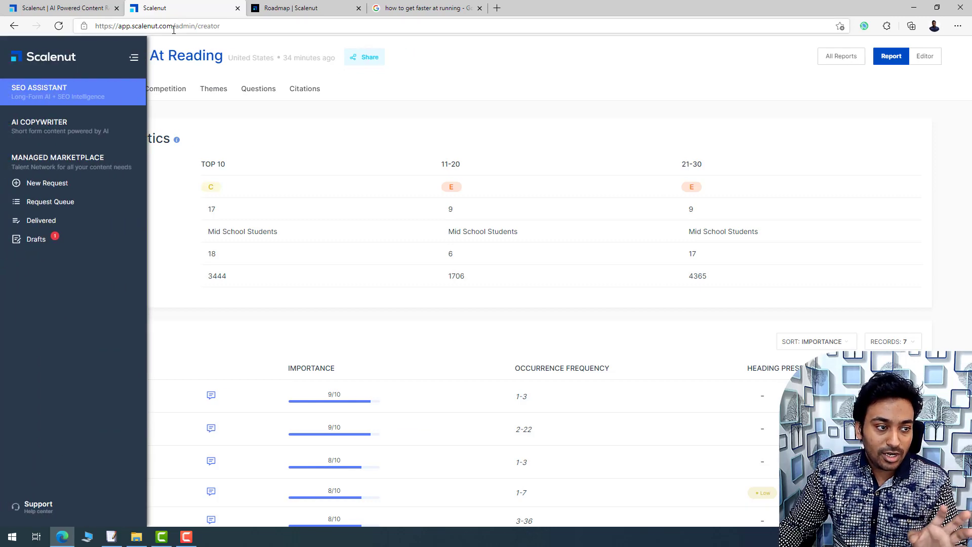
pyautogui.click(76, 124)
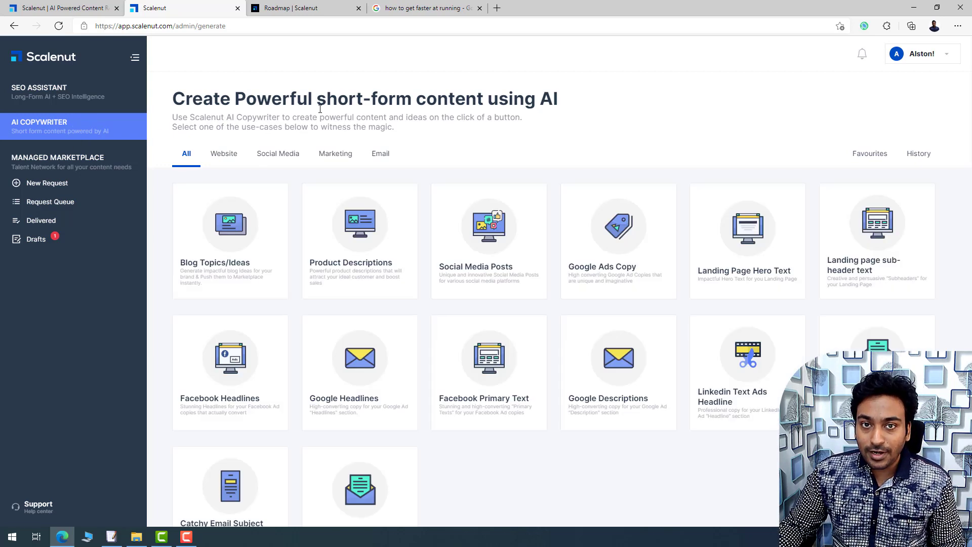
pyautogui.scroll(-2, 324, 126)
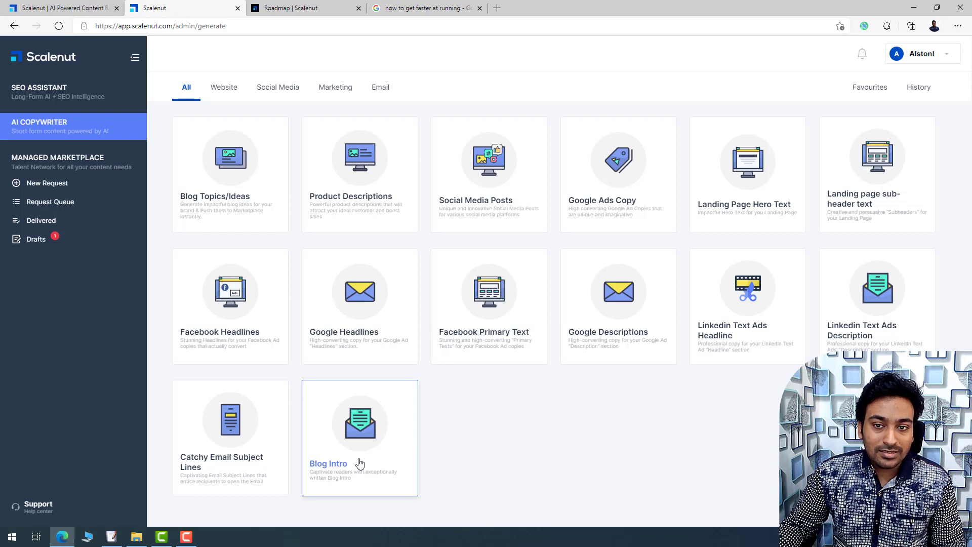
pyautogui.scroll(1, 360, 462)
pyautogui.scroll(-1, 359, 462)
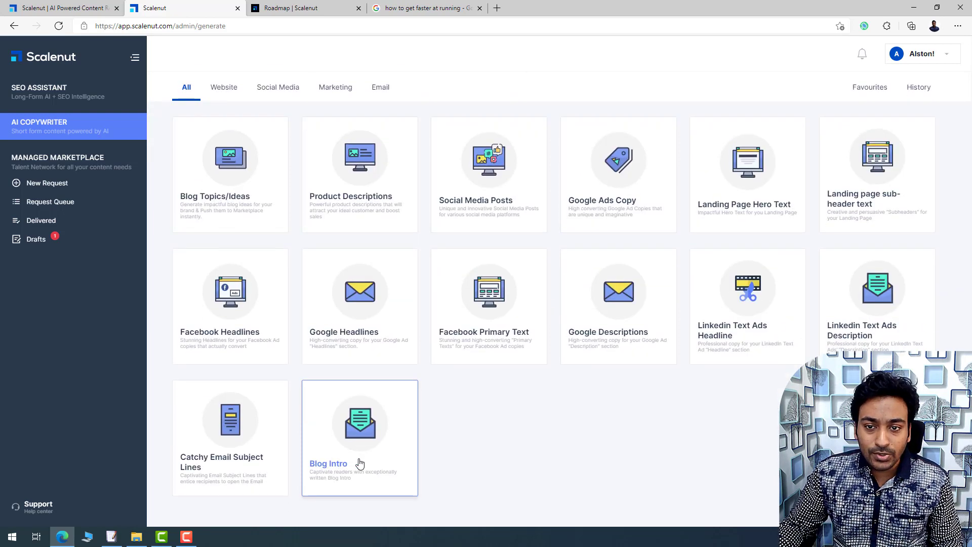
# Step: Open the Blog Intro use case and set the brand name to "Microsoft"
pyautogui.click(360, 463)
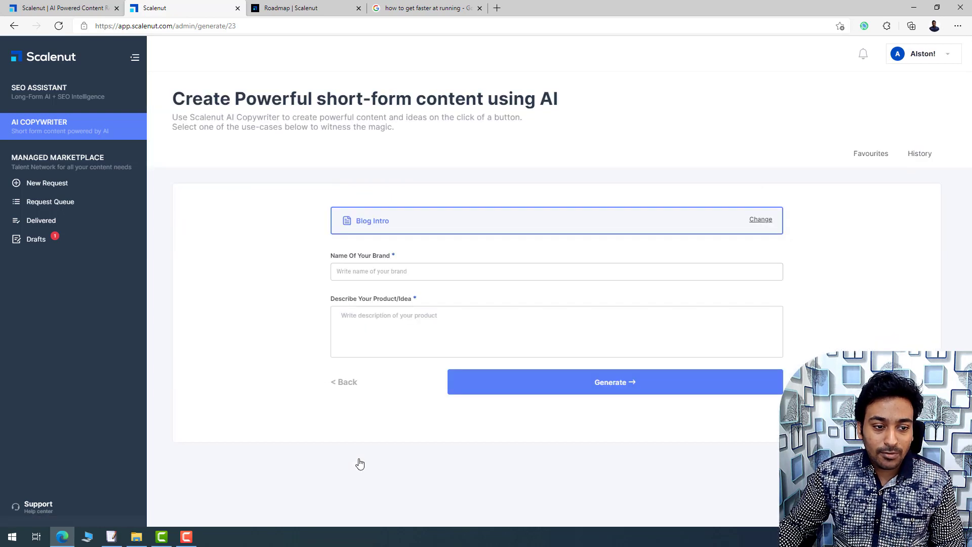
pyautogui.click(428, 278)
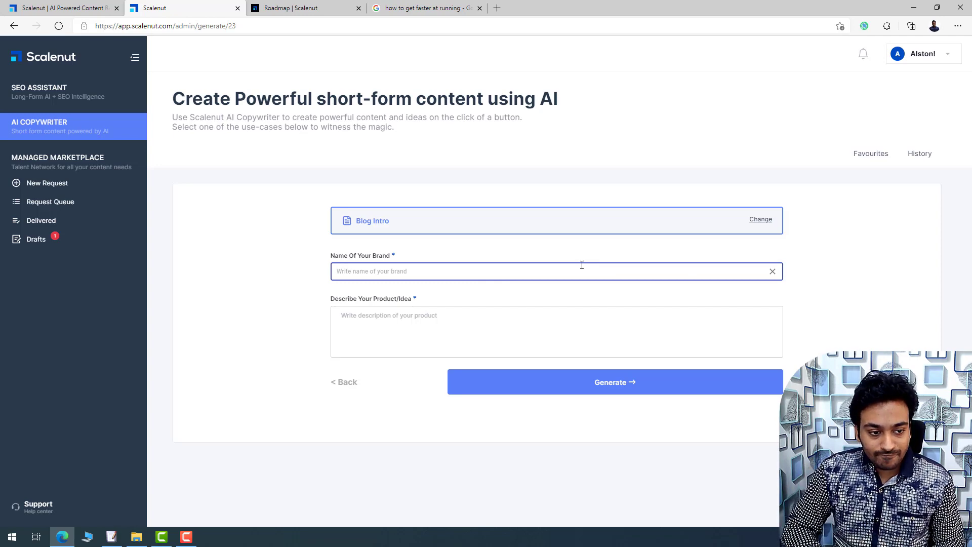
pyautogui.write('Microsoft')
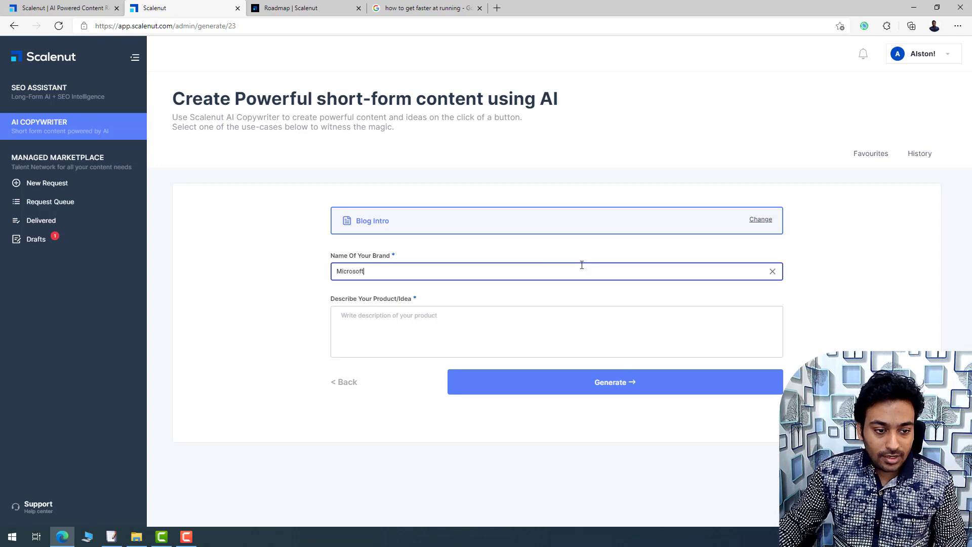
# Step: Describe the product as "Creating apps for small business to help work remotely.", correcting the spelling of "remotely"
pyautogui.click(521, 326)
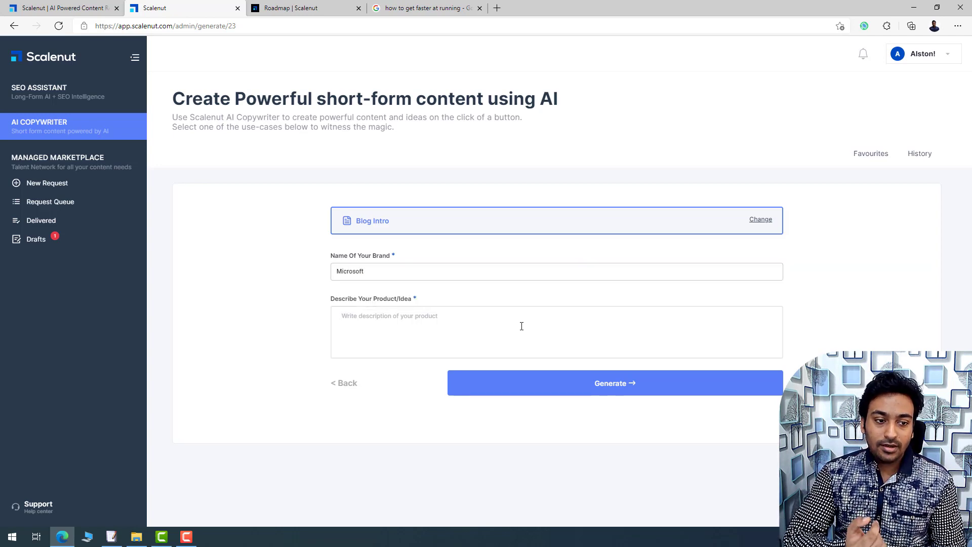
pyautogui.write('Creat ap')
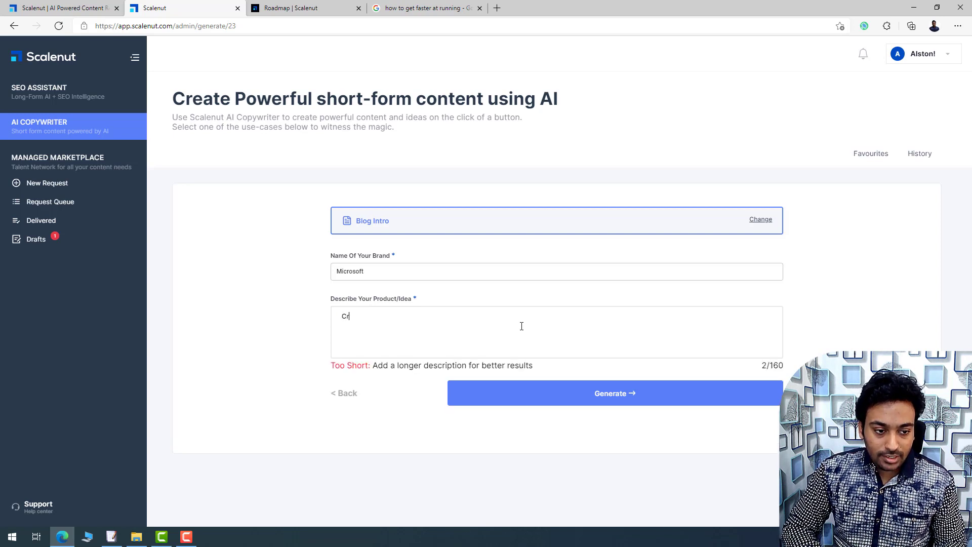
pyautogui.press('BackSpace')
pyautogui.press('BackSpace')
pyautogui.press('BackSpace')
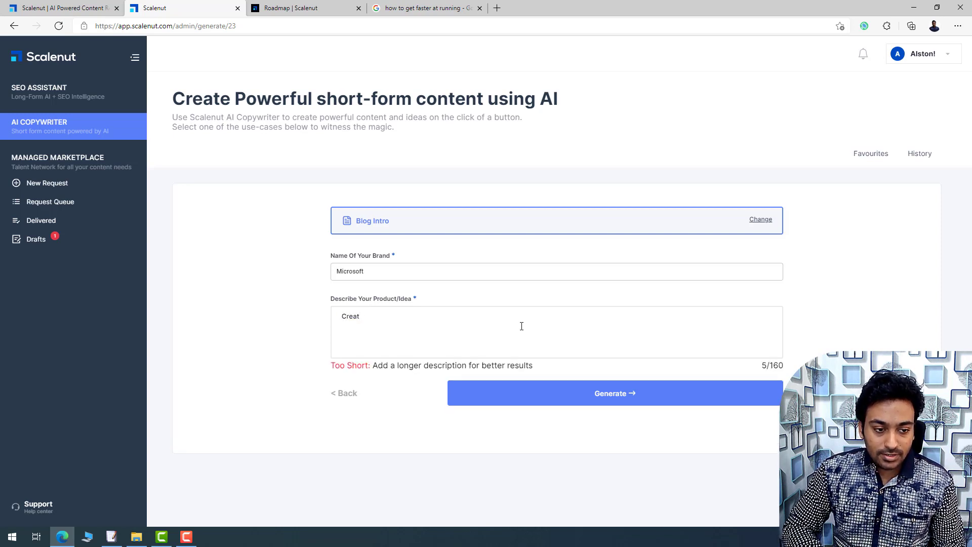
pyautogui.write('ing apps for s')
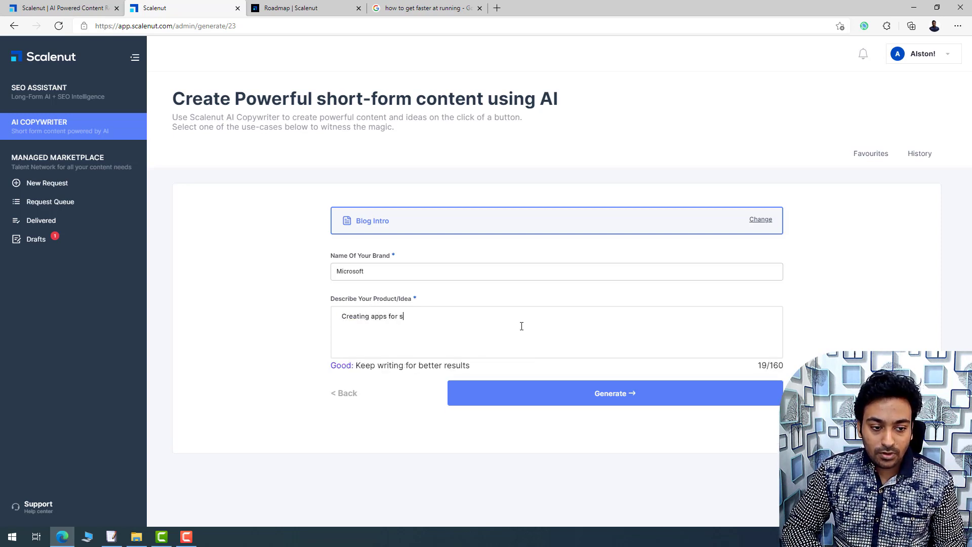
pyautogui.write('mall business ')
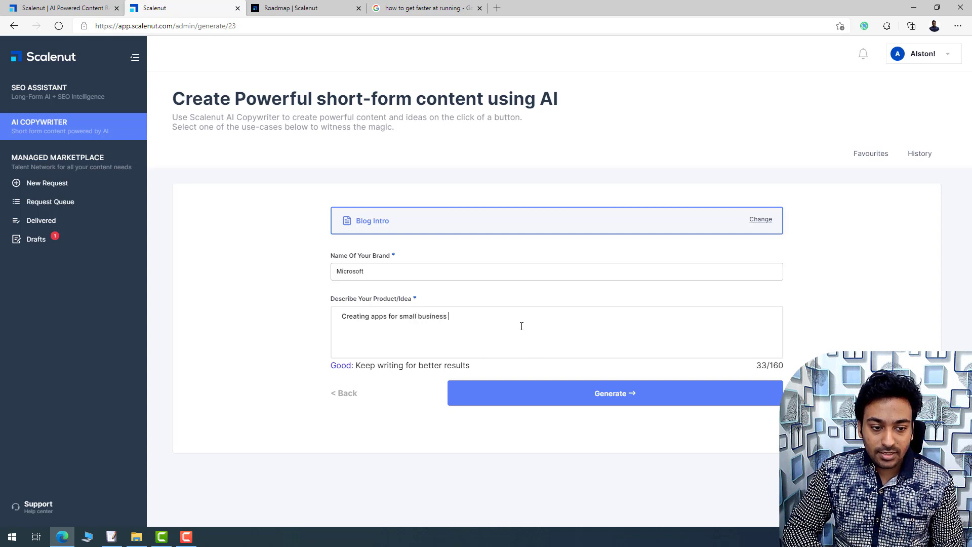
pyautogui.write('to help')
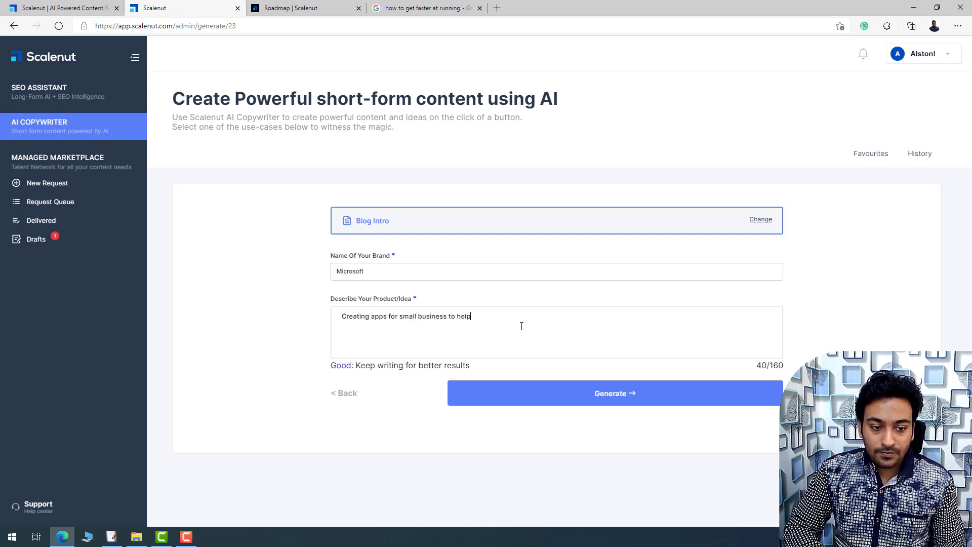
pyautogui.write(' work remotel')
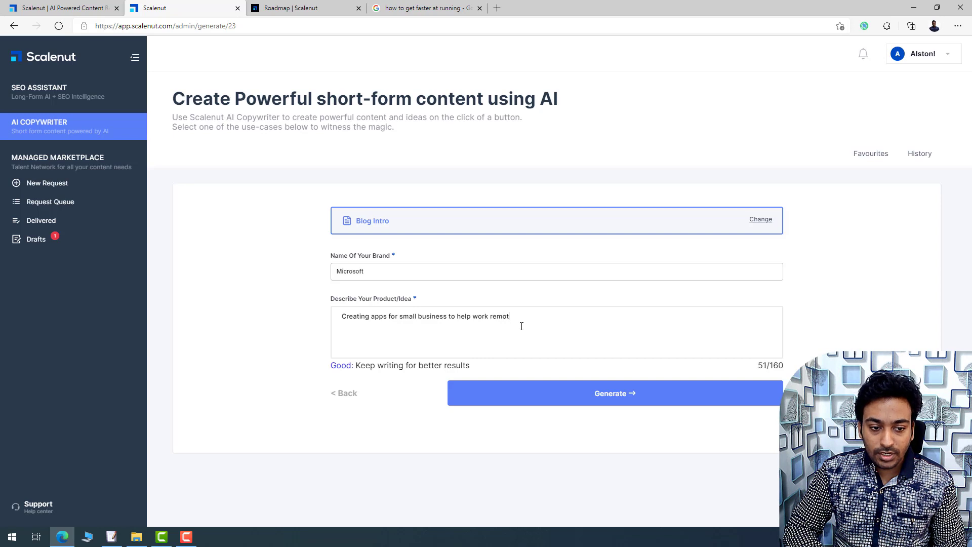
pyautogui.press('BackSpace')
pyautogui.press('BackSpace')
pyautogui.write('ly.')
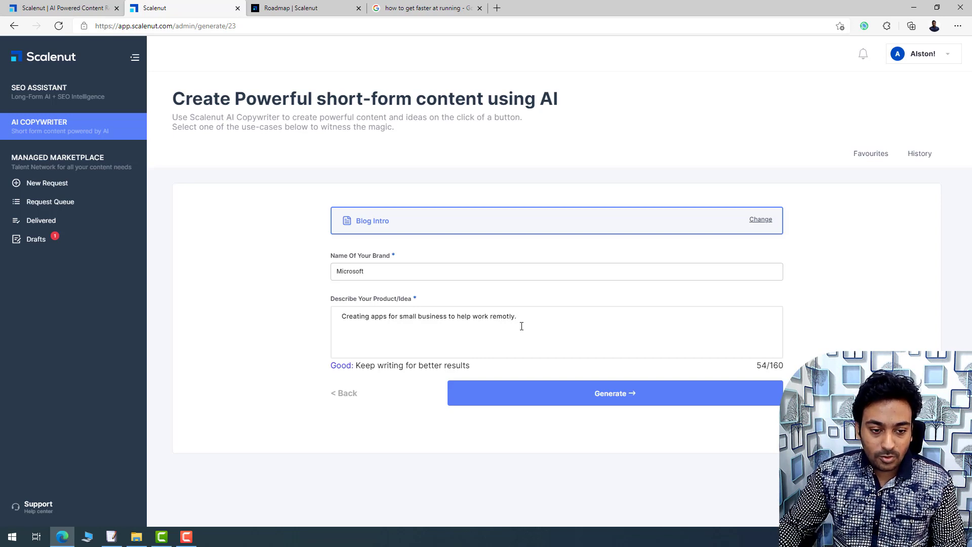
pyautogui.rightClick(495, 318)
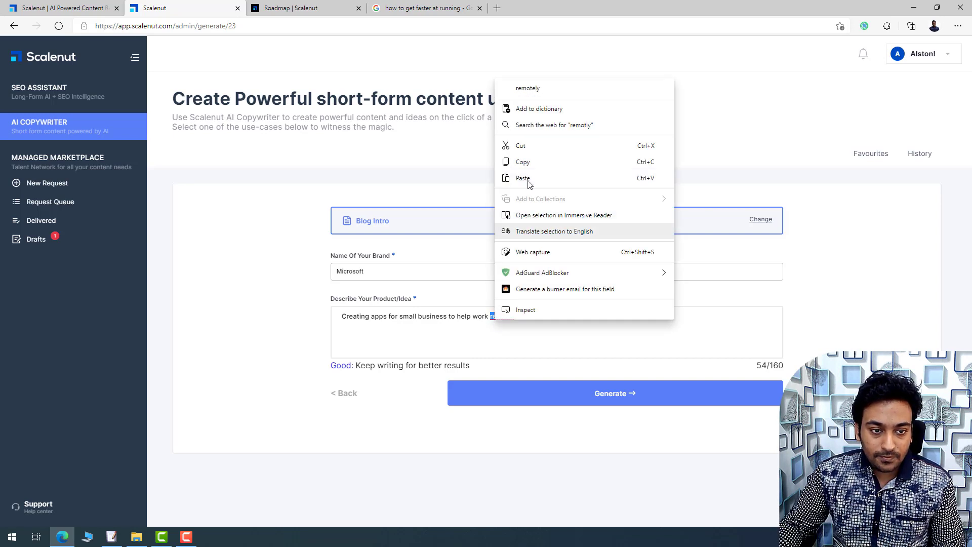
pyautogui.click(530, 89)
# Step: Generate the blog intros for the Microsoft description and read through the results
pyautogui.click(570, 399)
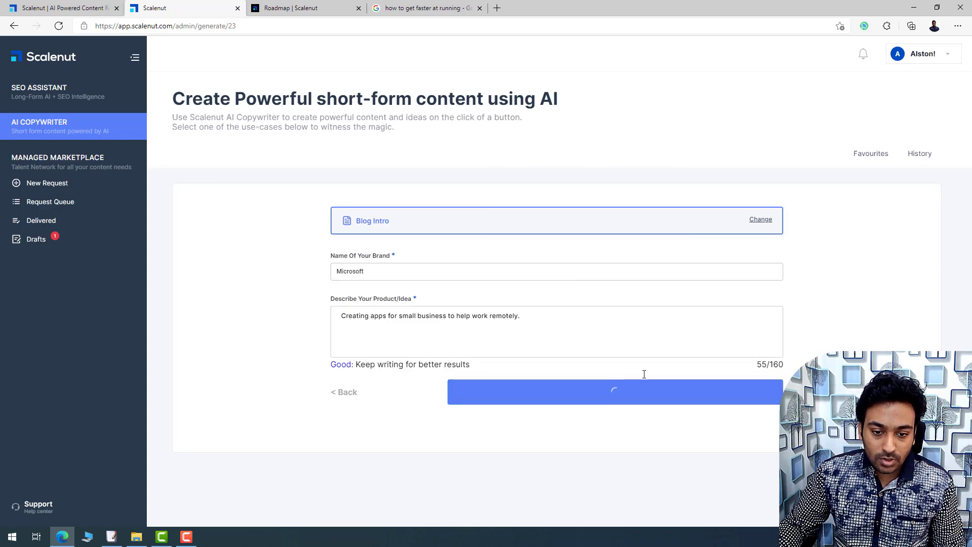
pyautogui.scroll(-3, 810, 329)
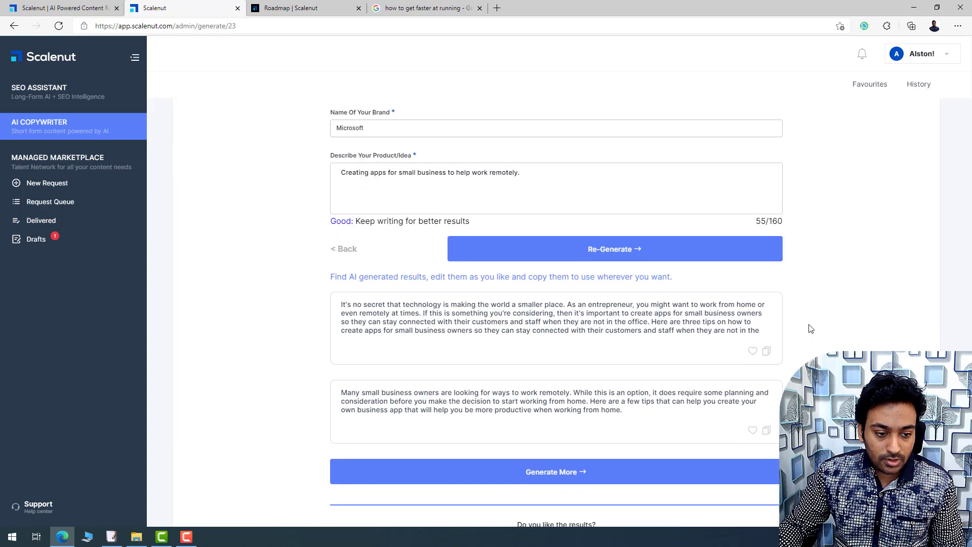
pyautogui.scroll(-2, 808, 326)
pyautogui.scroll(5, 469, 253)
pyautogui.scroll(-5, 470, 259)
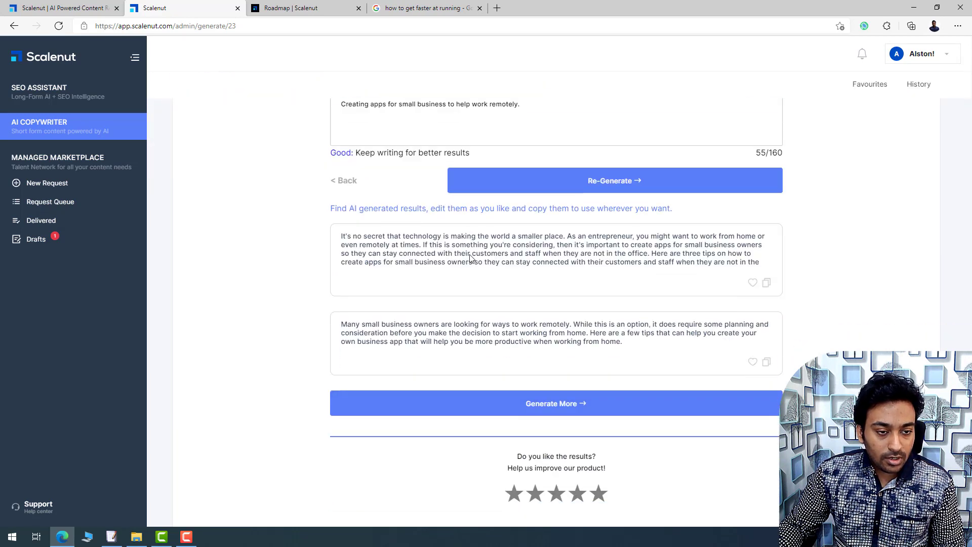
pyautogui.scroll(4, 469, 258)
pyautogui.scroll(-5, 464, 230)
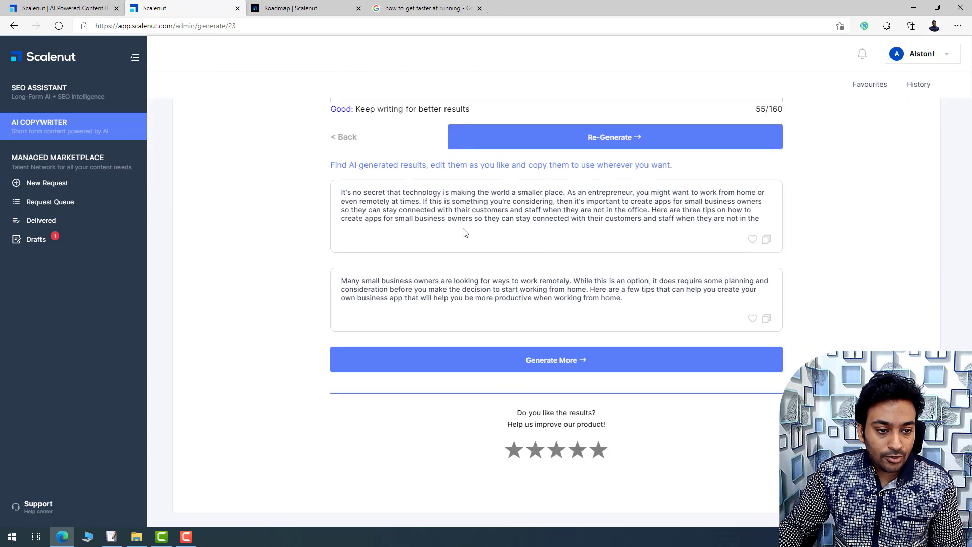
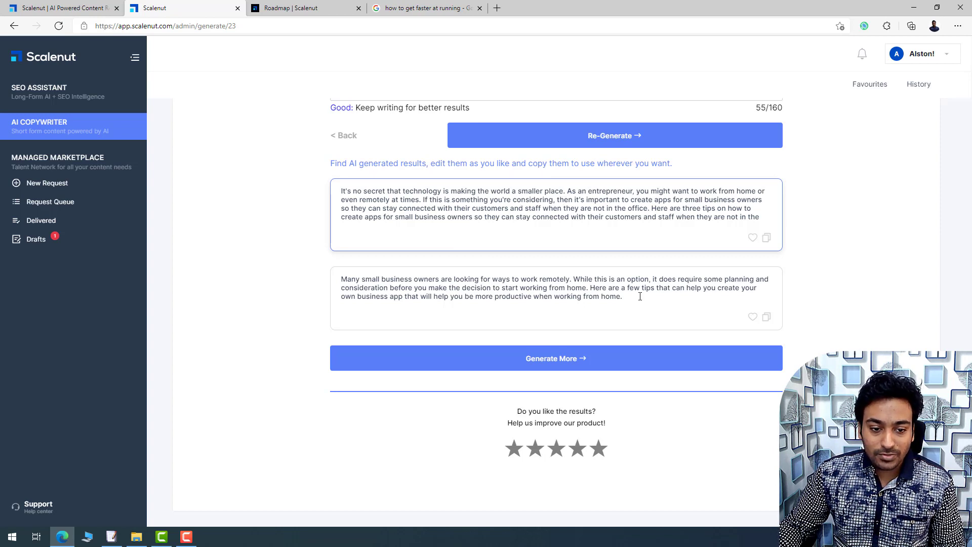
# Step: Generate more blog intros for the Microsoft description and read through the additional results
pyautogui.click(556, 359)
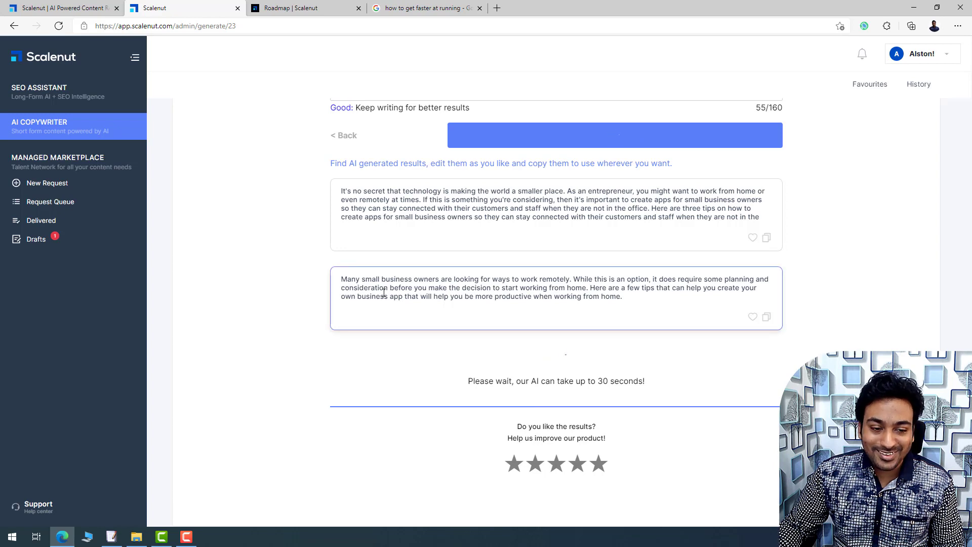
pyautogui.scroll(-1, 699, 403)
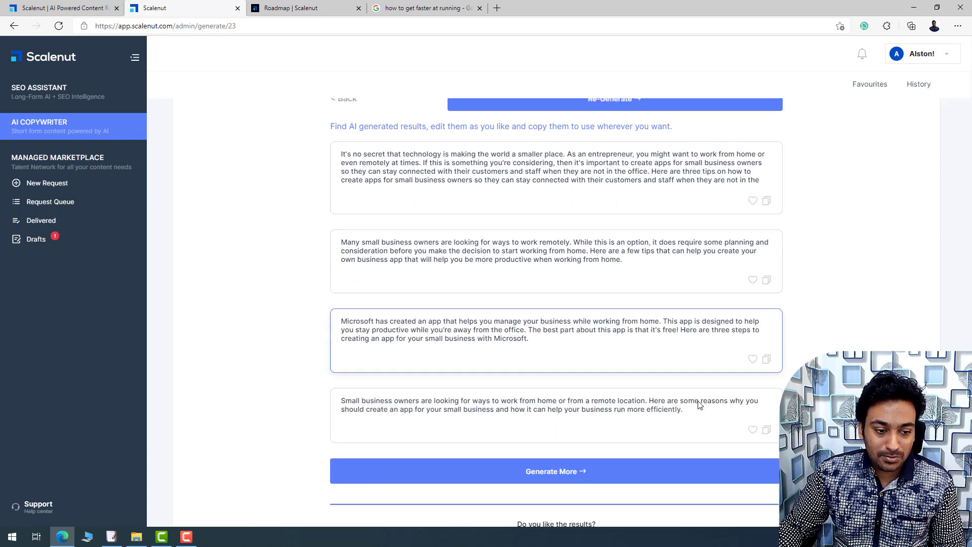
pyautogui.scroll(-1, 699, 403)
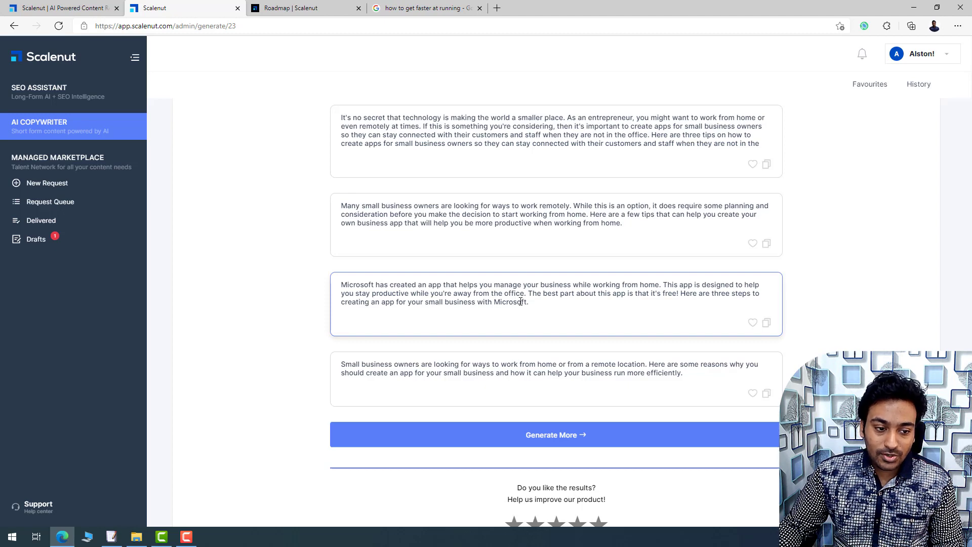
pyautogui.scroll(-2, 521, 301)
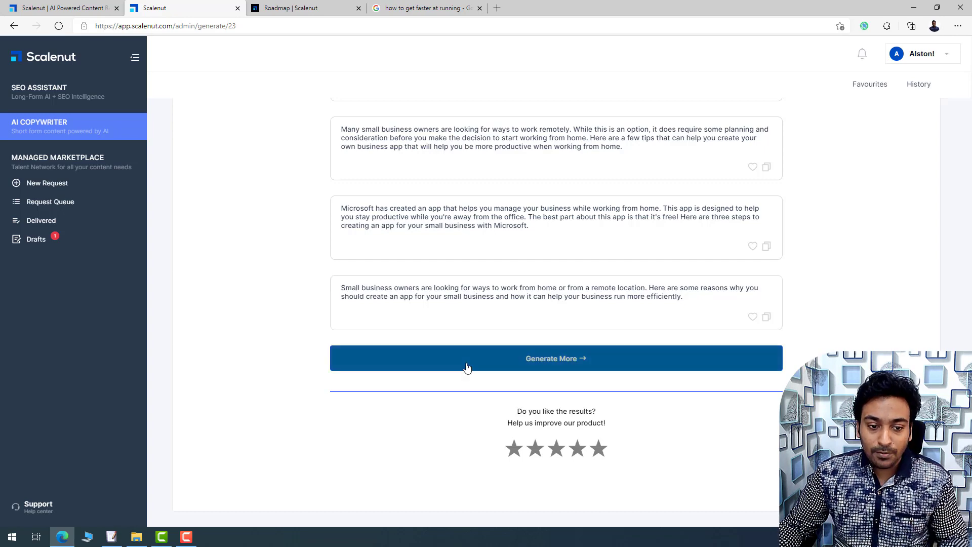
# Step: Open the Social Media Posts use case in the AI Copywriter and choose the saved brand "Microsoft" with its stored description
pyautogui.scroll(8, 466, 368)
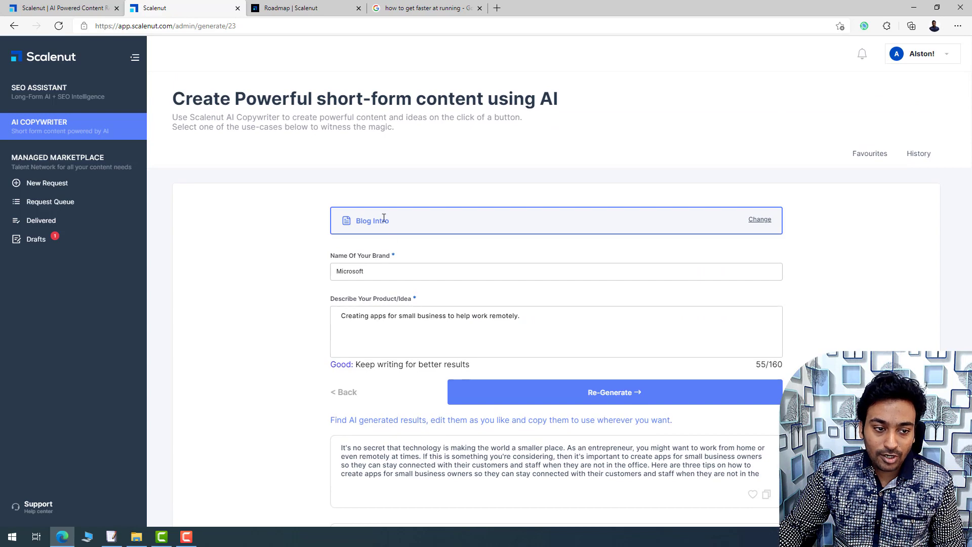
pyautogui.click(89, 132)
pyautogui.scroll(-2, 612, 266)
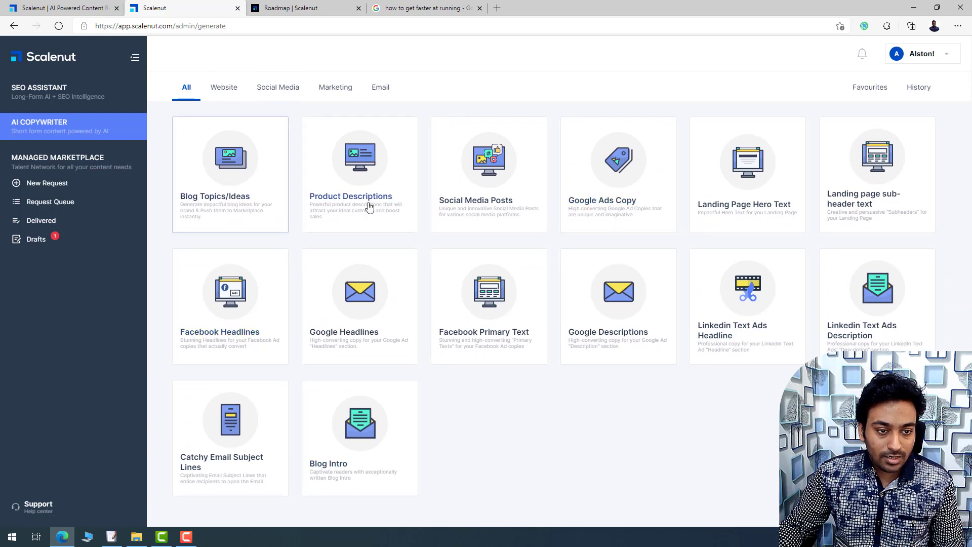
pyautogui.click(521, 204)
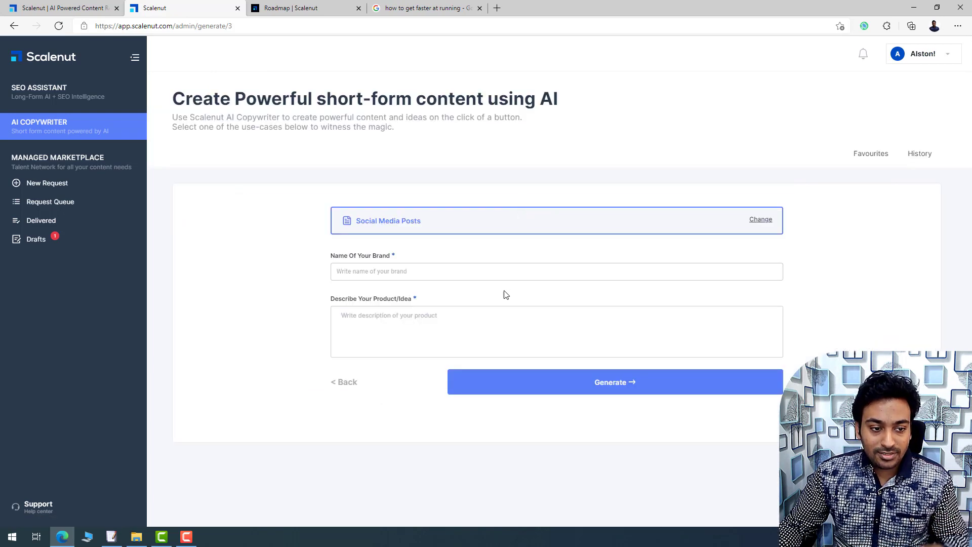
pyautogui.click(470, 273)
pyautogui.write('micr')
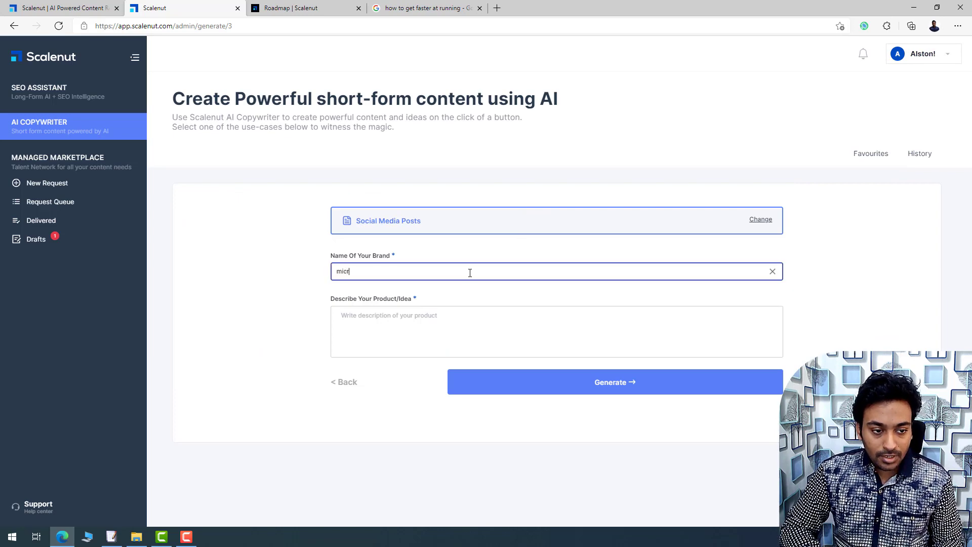
pyautogui.write('osoft')
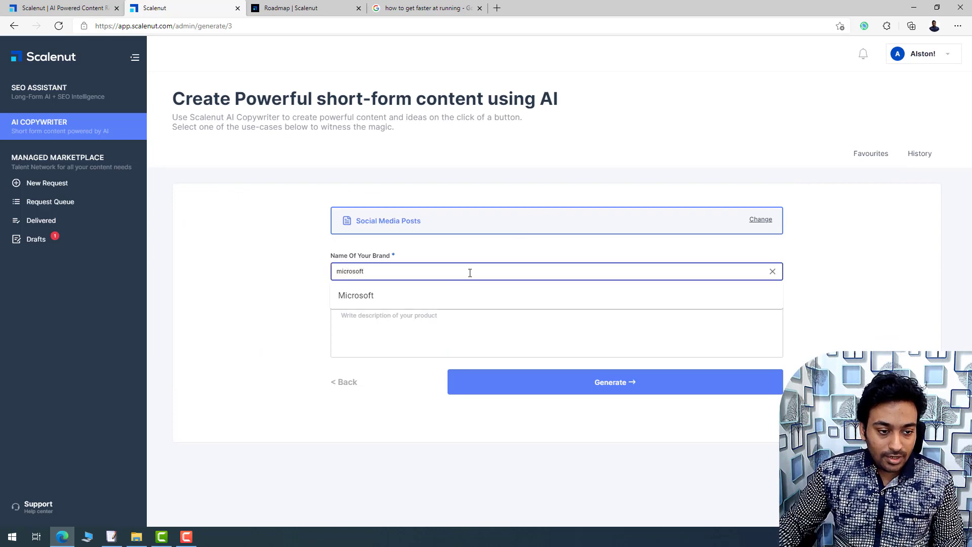
pyautogui.click(454, 298)
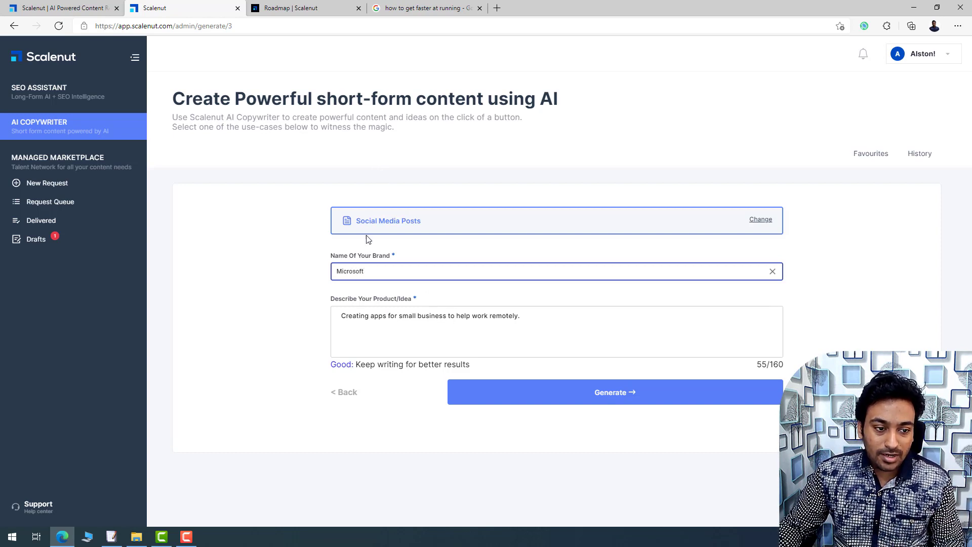
# Step: Generate the social media posts for Microsoft and examine the hashtags and emojis in the first two results
pyautogui.click(488, 400)
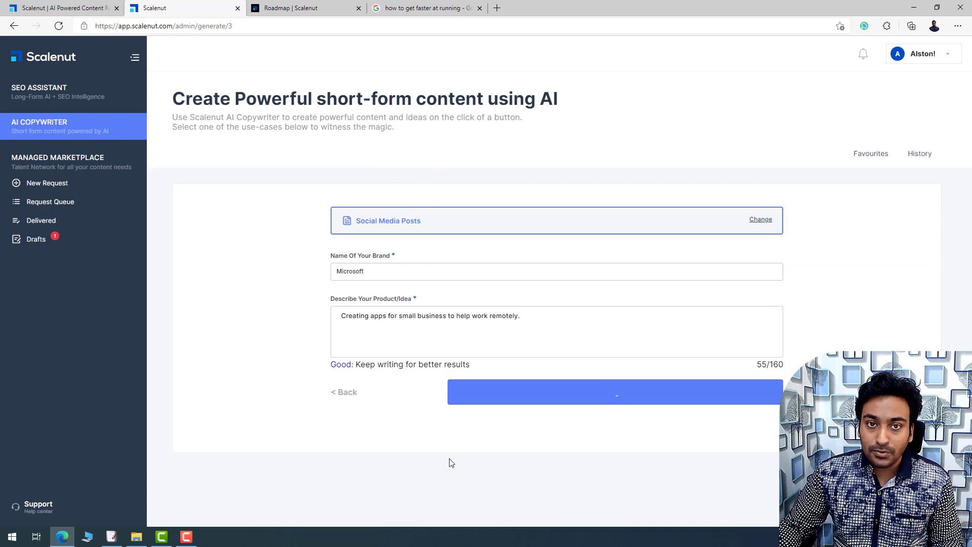
pyautogui.scroll(-4, 446, 458)
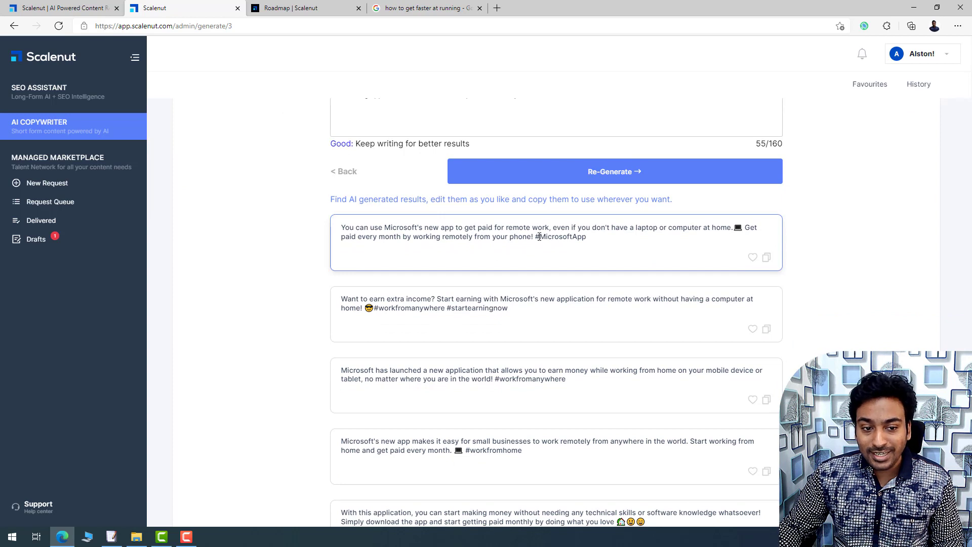
pyautogui.moveTo(537, 236); pyautogui.dragTo(585, 237)
pyautogui.click(725, 243)
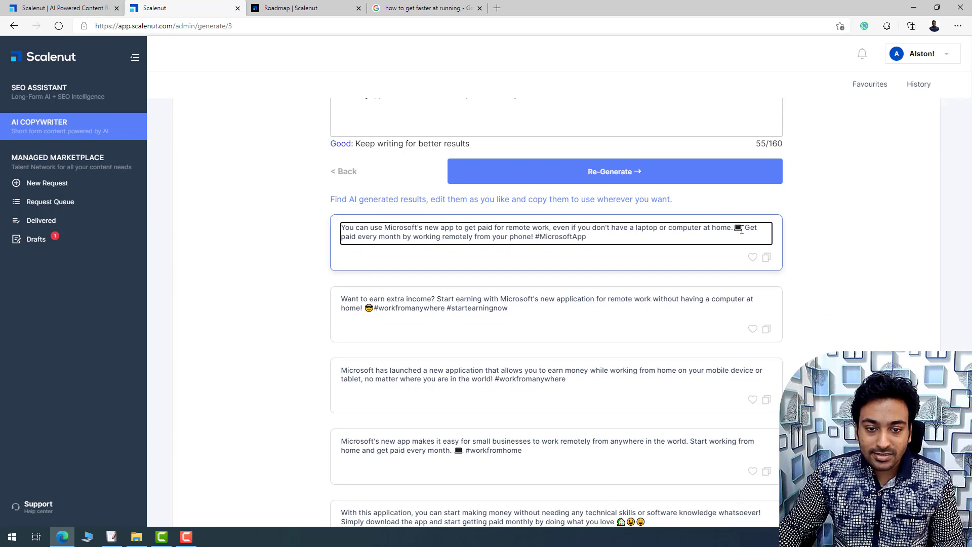
pyautogui.doubleClick(738, 228)
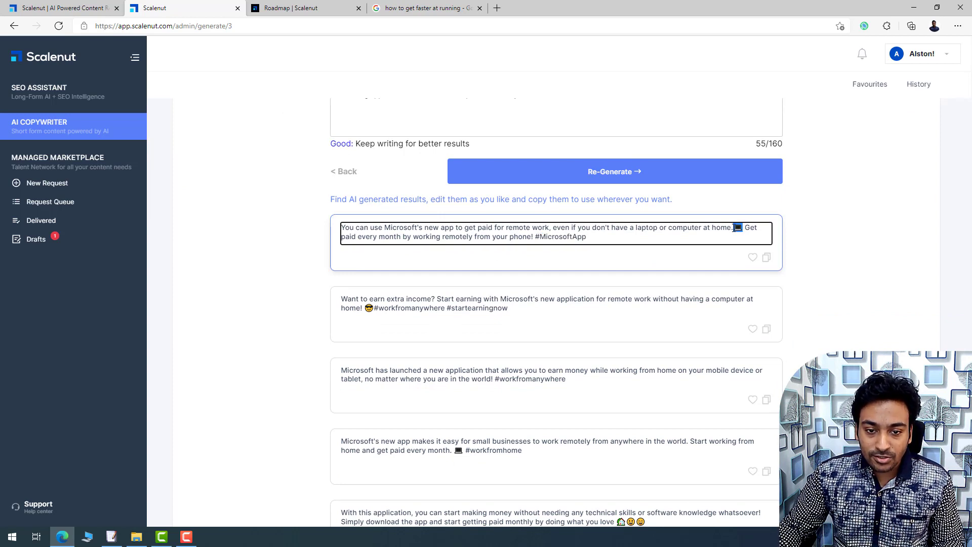
pyautogui.click(507, 304)
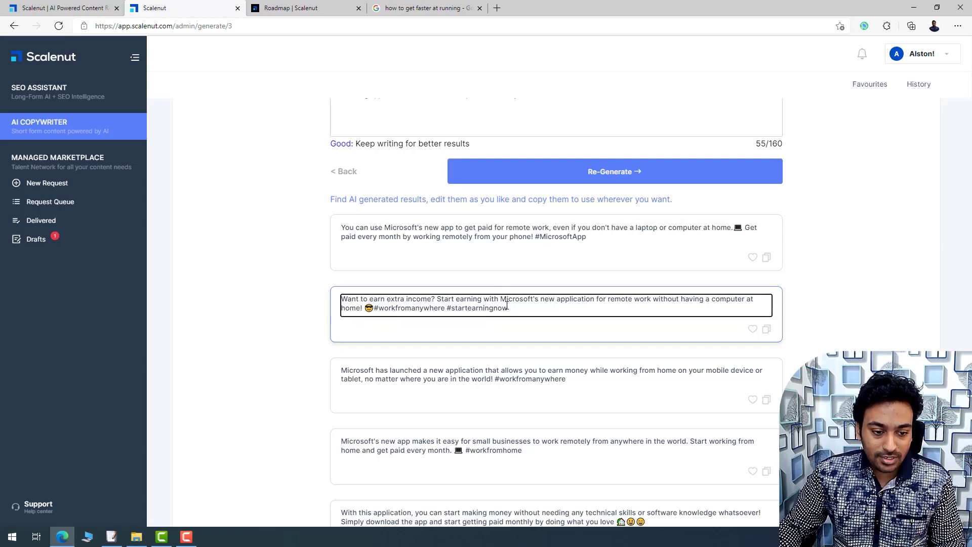
pyautogui.click(311, 323)
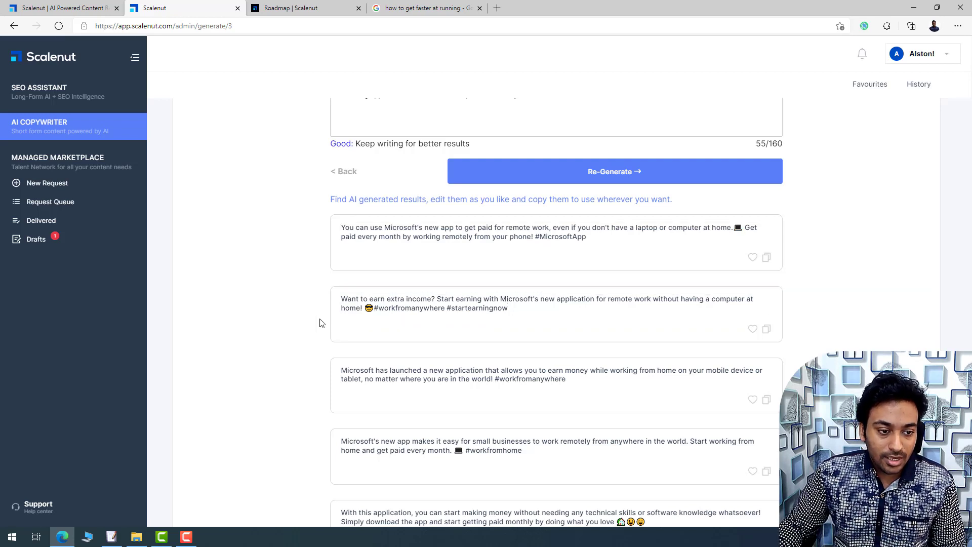
# Step: Read the remaining social media posts, generate more, and look through the additional ones
pyautogui.scroll(-2, 364, 298)
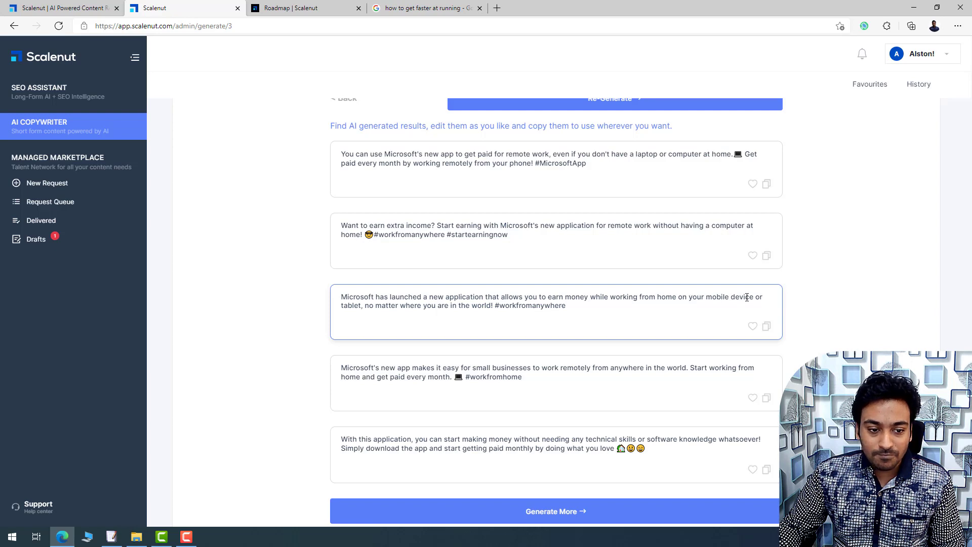
pyautogui.scroll(-3, 467, 382)
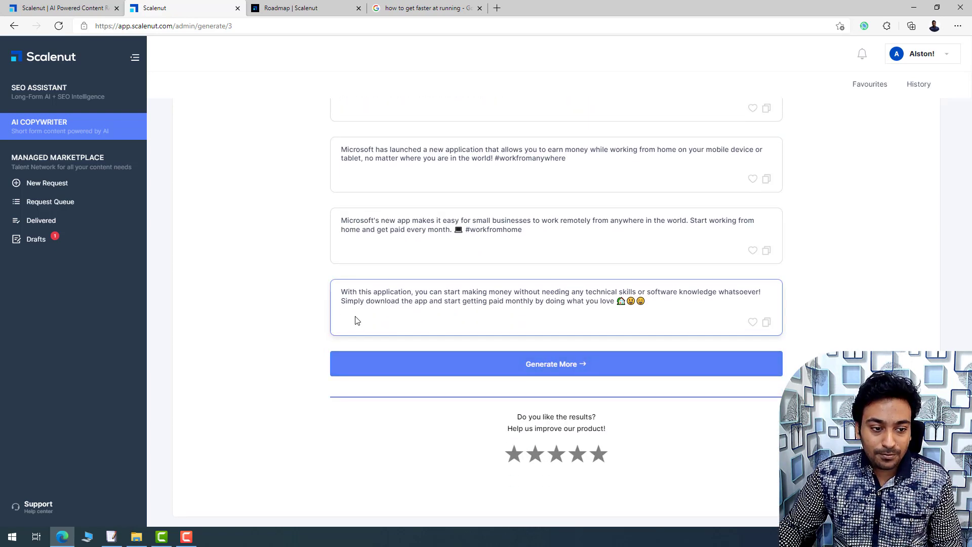
pyautogui.click(500, 364)
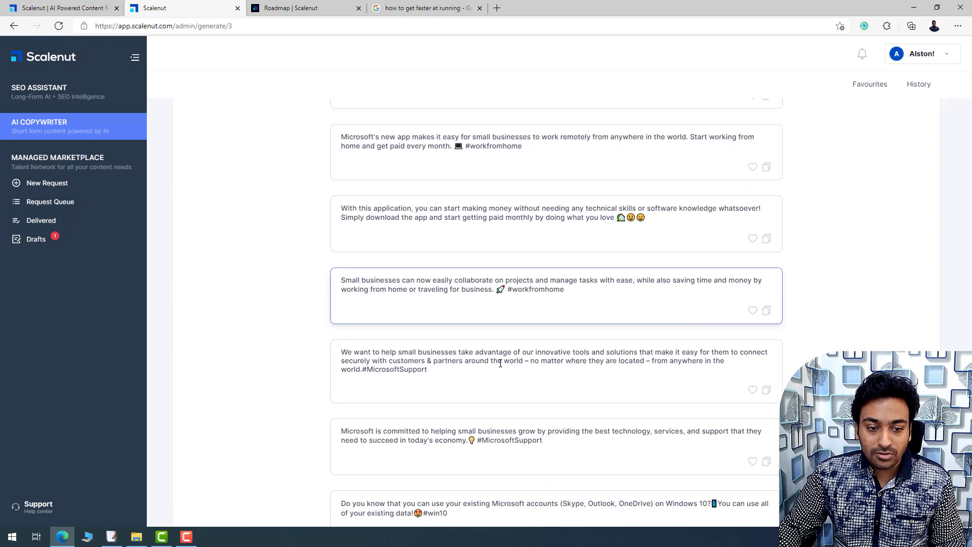
pyautogui.scroll(-3, 500, 363)
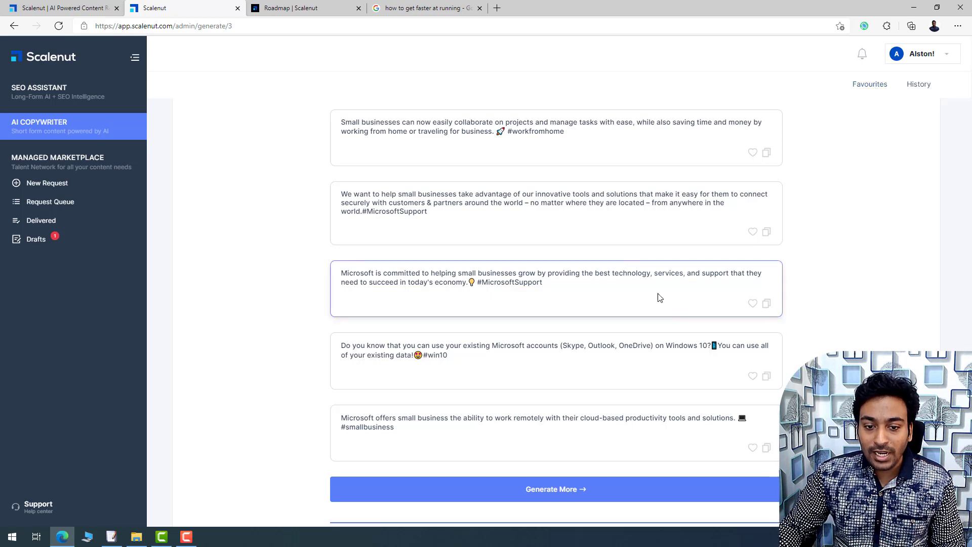
# Step: Check the AI Copywriter's favourites and review the history of previously generated content
pyautogui.click(869, 84)
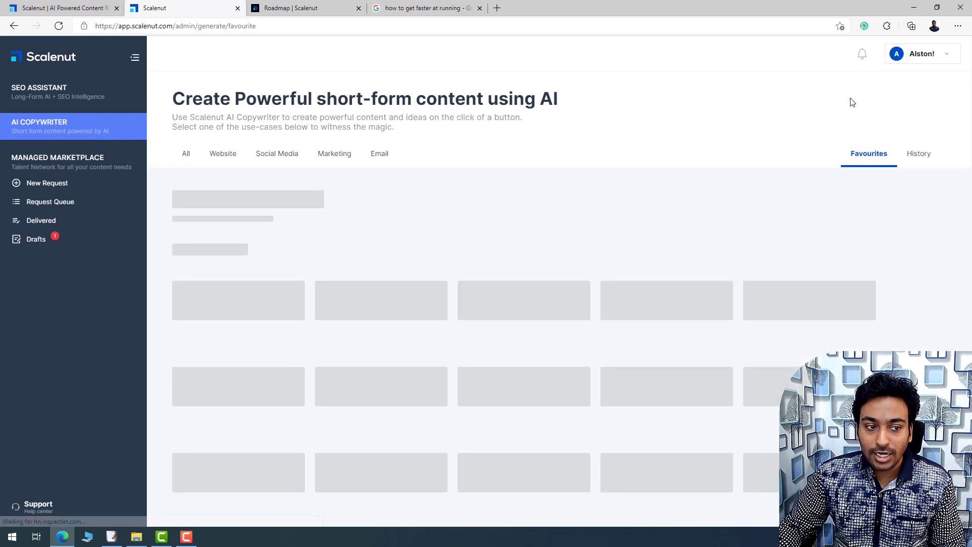
pyautogui.click(918, 154)
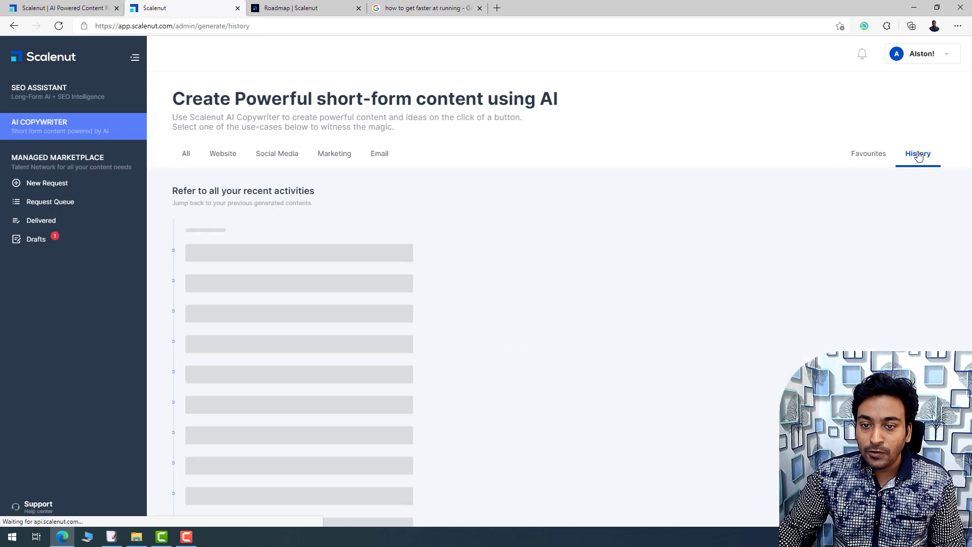
pyautogui.scroll(-2, 373, 206)
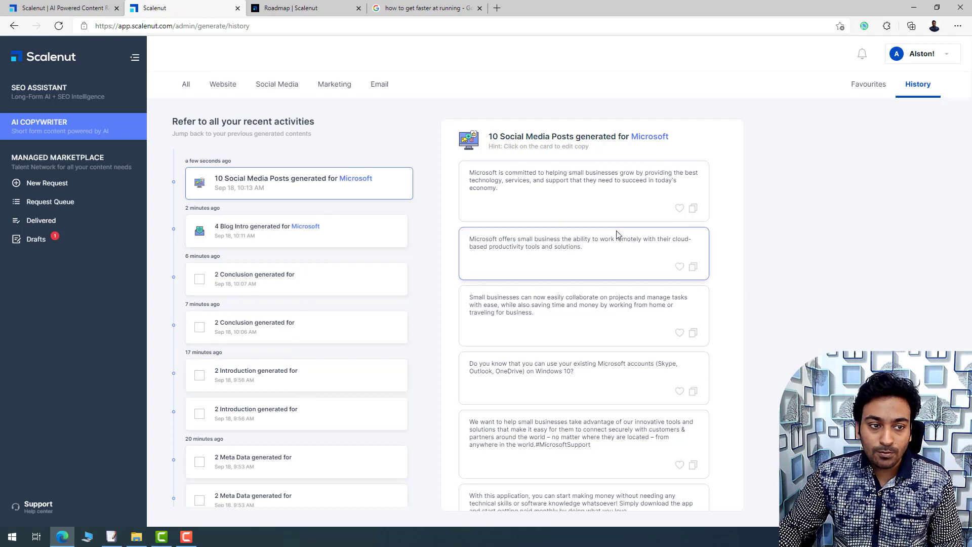
pyautogui.scroll(2, 466, 231)
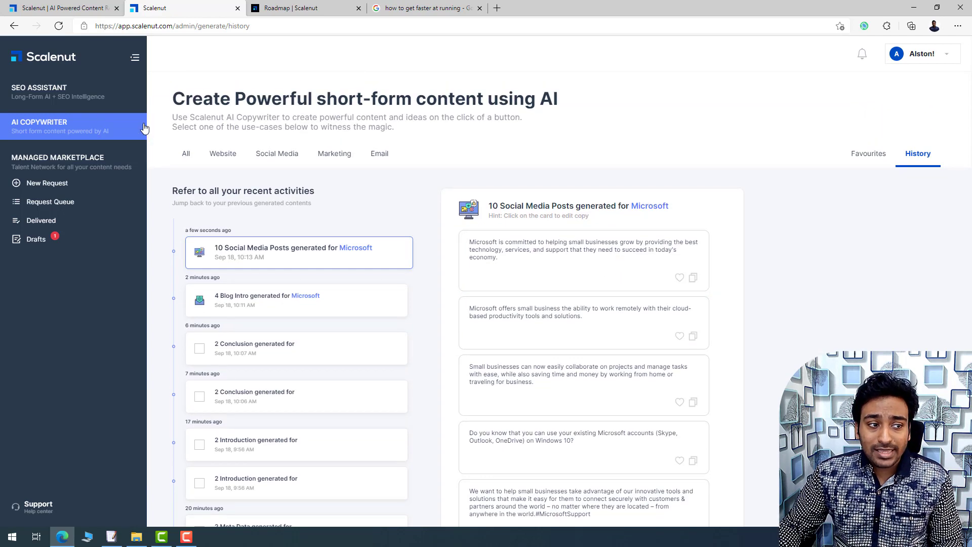
# Step: Open the Managed Marketplace's new request catalog and examine its writing, design and video services with their prices and delivery times
pyautogui.click(84, 162)
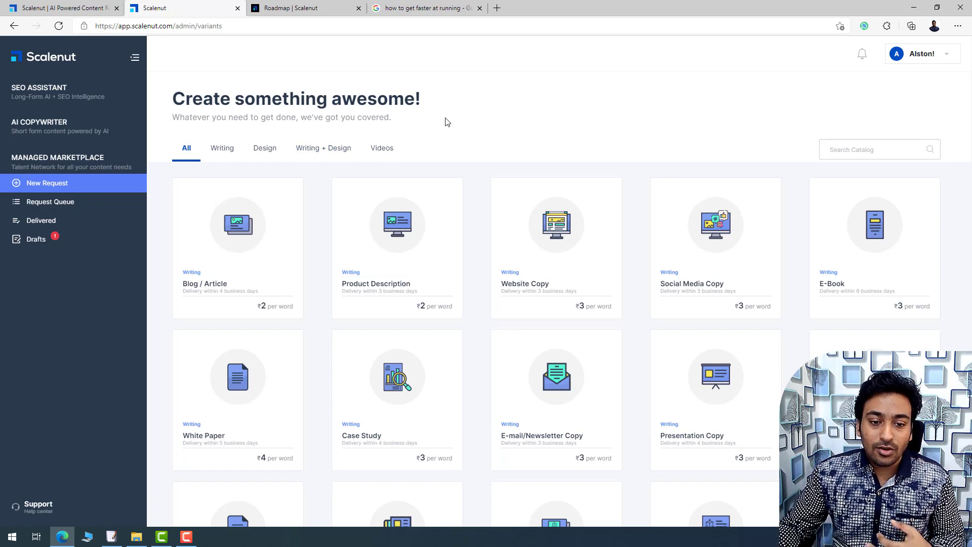
pyautogui.scroll(-2, 616, 211)
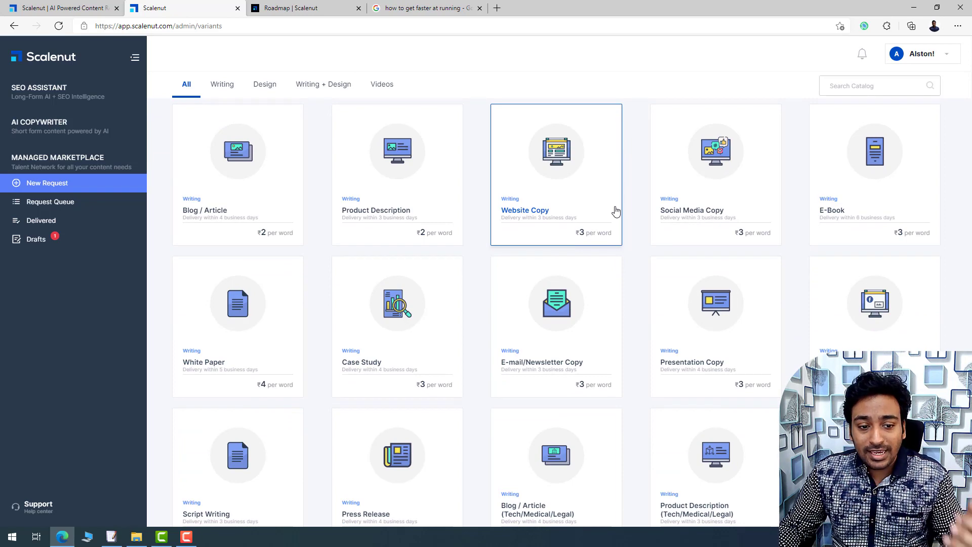
pyautogui.scroll(-4, 616, 211)
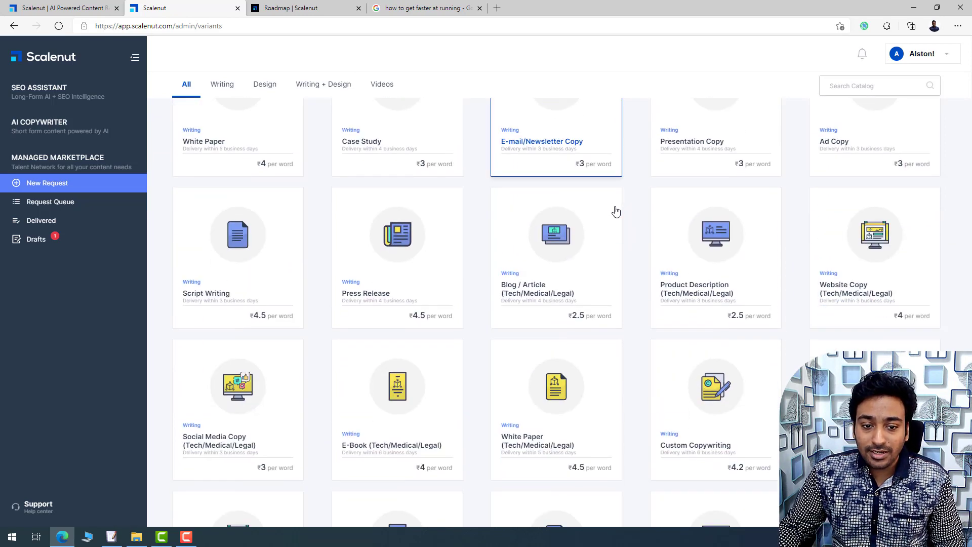
pyautogui.scroll(-2, 616, 212)
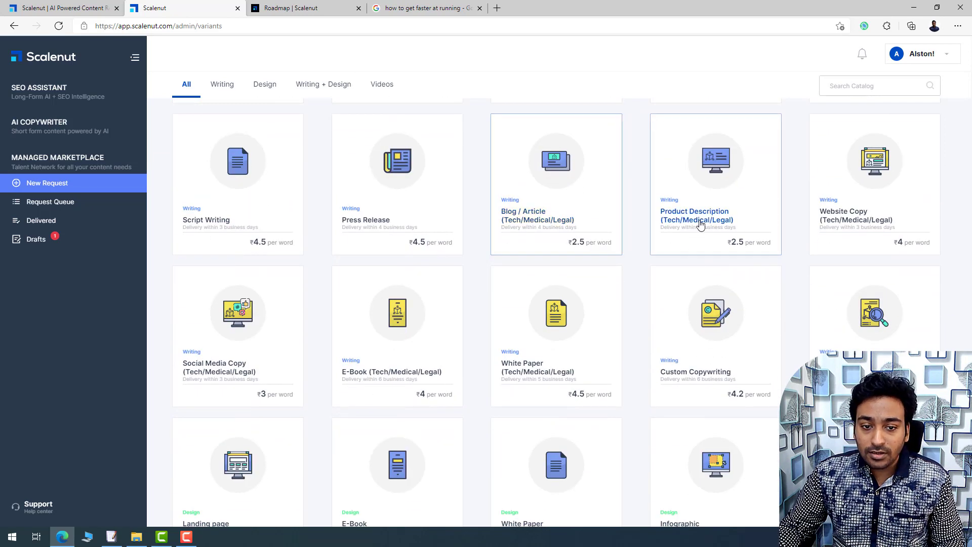
pyautogui.scroll(-2, 692, 260)
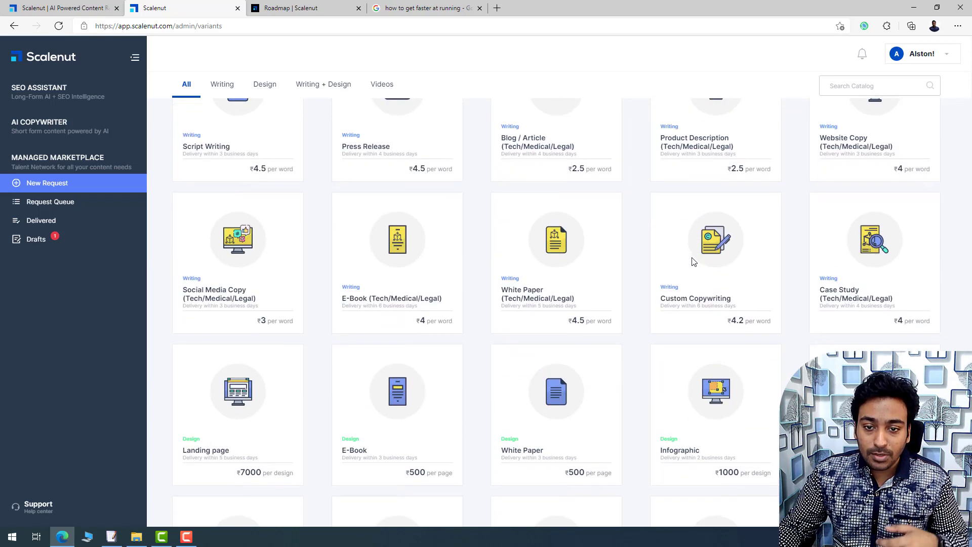
pyautogui.scroll(-2, 636, 282)
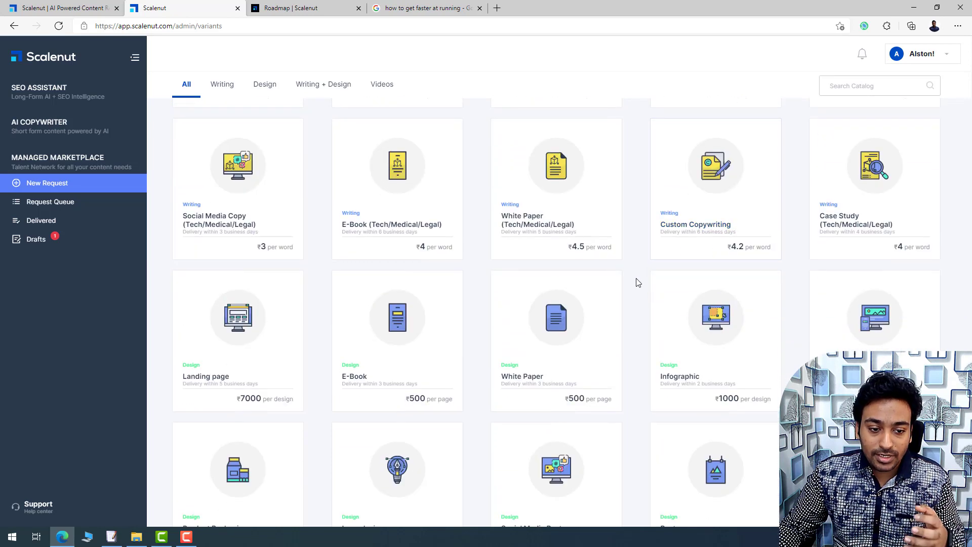
pyautogui.scroll(-2, 698, 229)
pyautogui.scroll(-2, 641, 287)
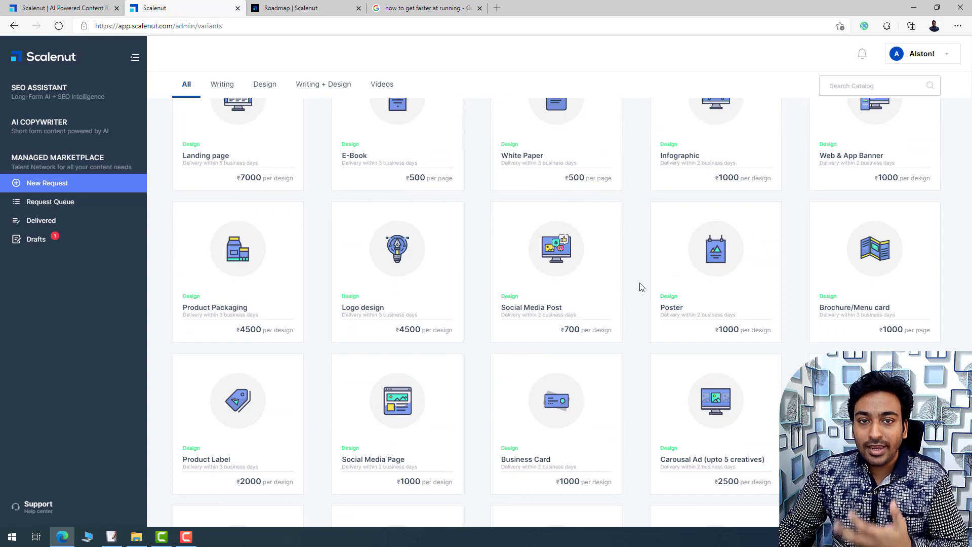
pyautogui.scroll(6, 639, 286)
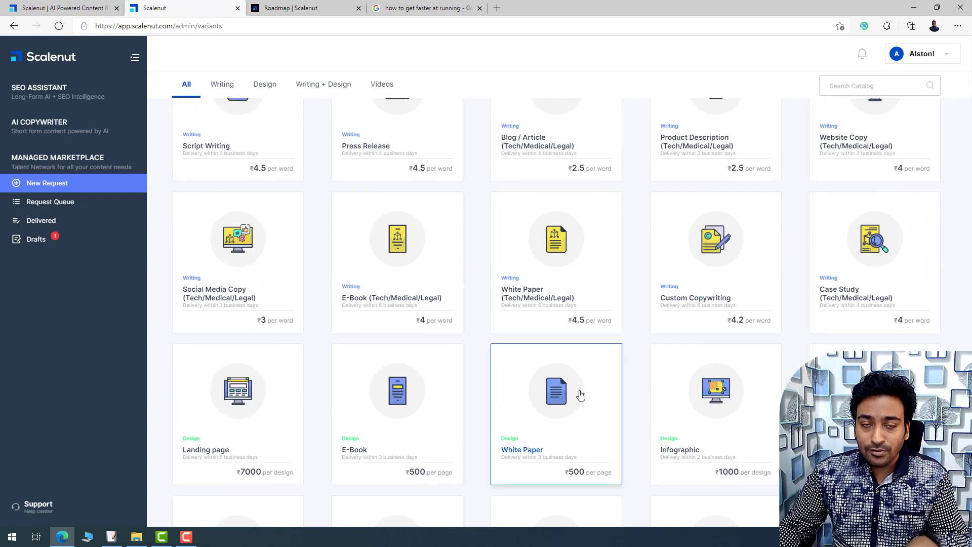
pyautogui.scroll(-7, 581, 395)
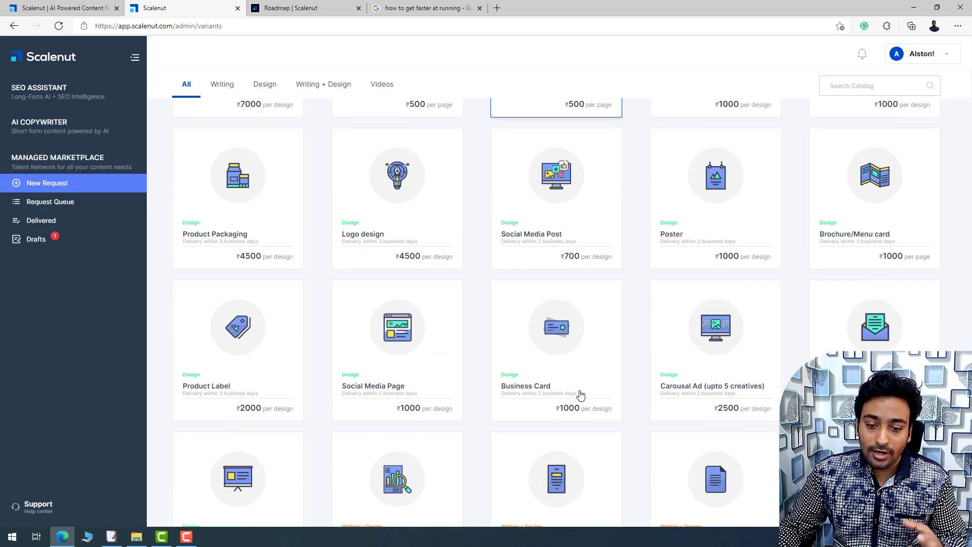
pyautogui.scroll(-7, 581, 396)
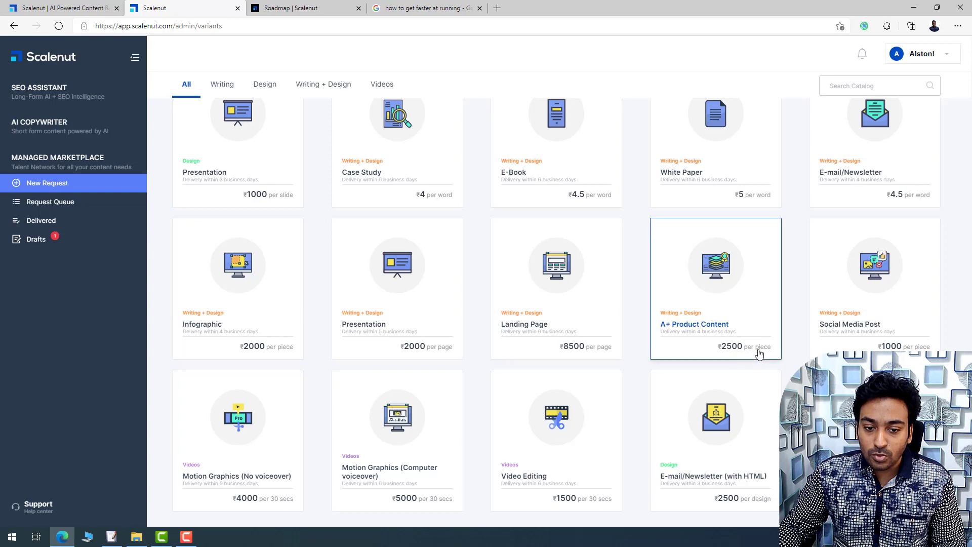
# Step: Start an A+ Product Content request named "test" for one piece and proceed to its requirements
pyautogui.click(726, 350)
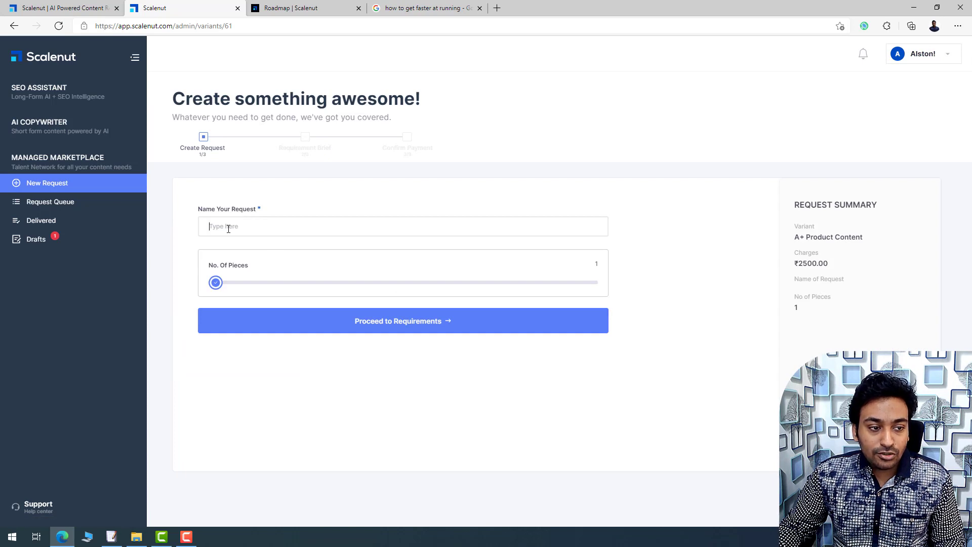
pyautogui.moveTo(215, 282); pyautogui.dragTo(191, 273)
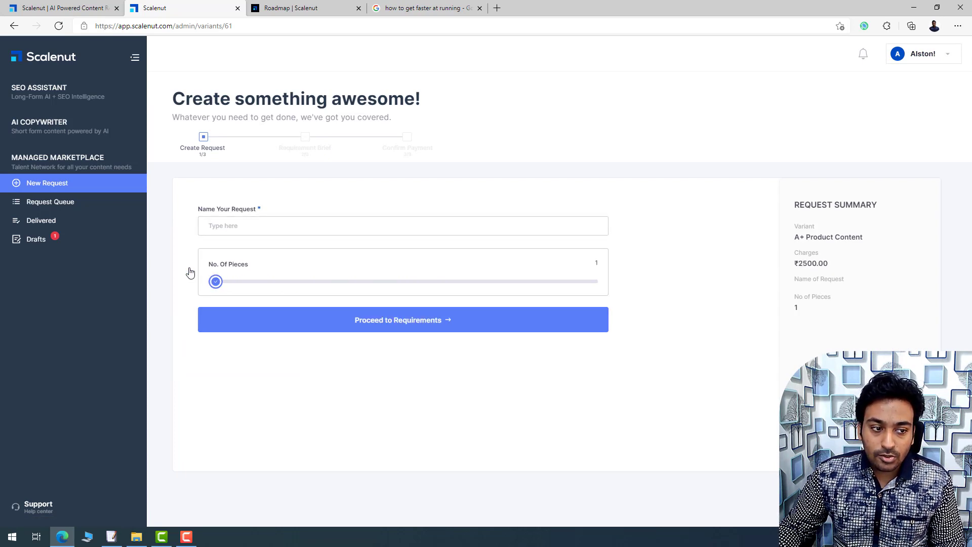
pyautogui.click(225, 232)
pyautogui.write('test')
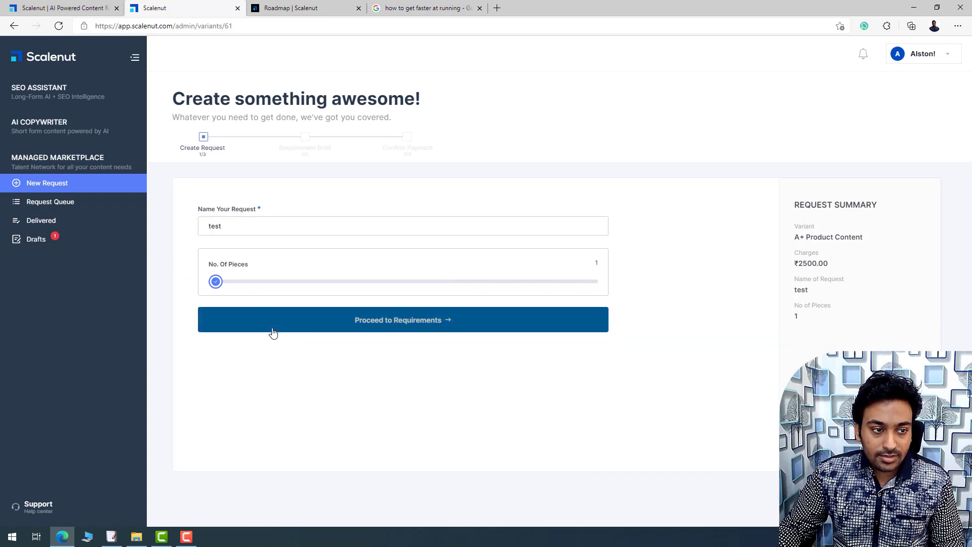
pyautogui.click(272, 330)
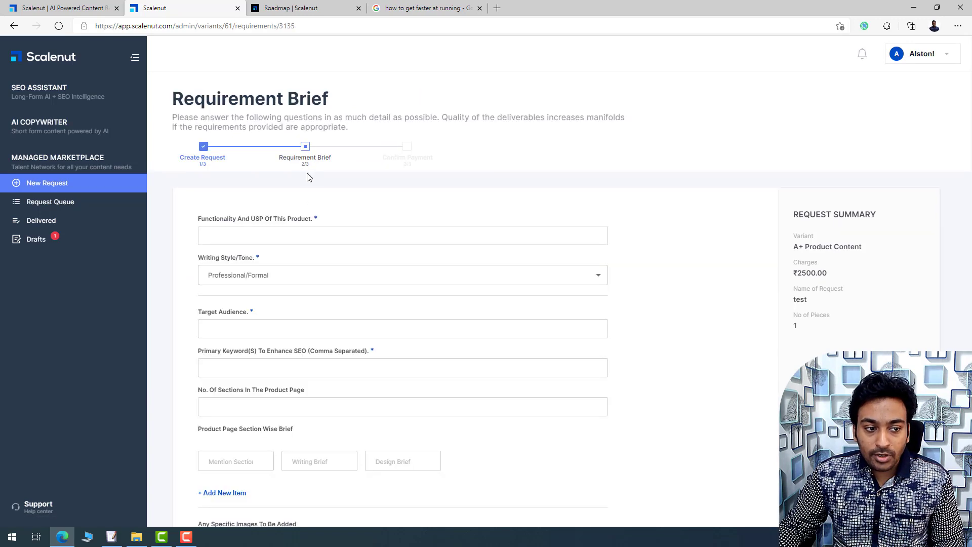
# Step: Examine the fields and upload options of the requirement brief, and return to the SEO Assistant home page
pyautogui.scroll(-3, 309, 177)
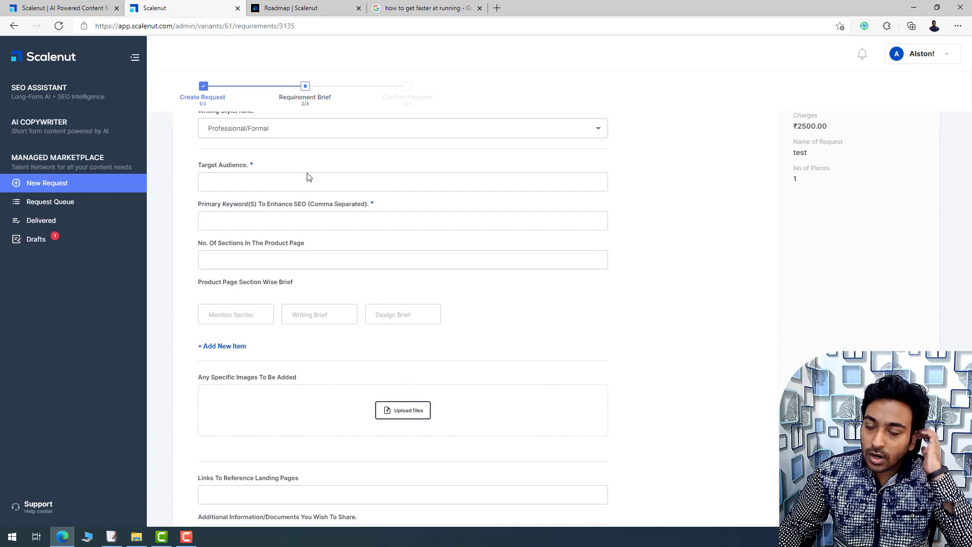
pyautogui.scroll(-3, 307, 177)
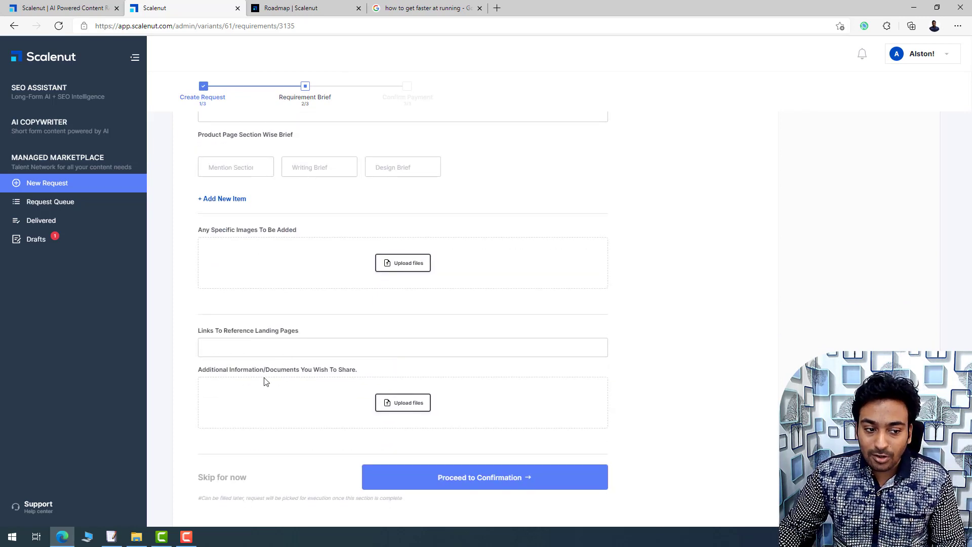
pyautogui.scroll(6, 266, 382)
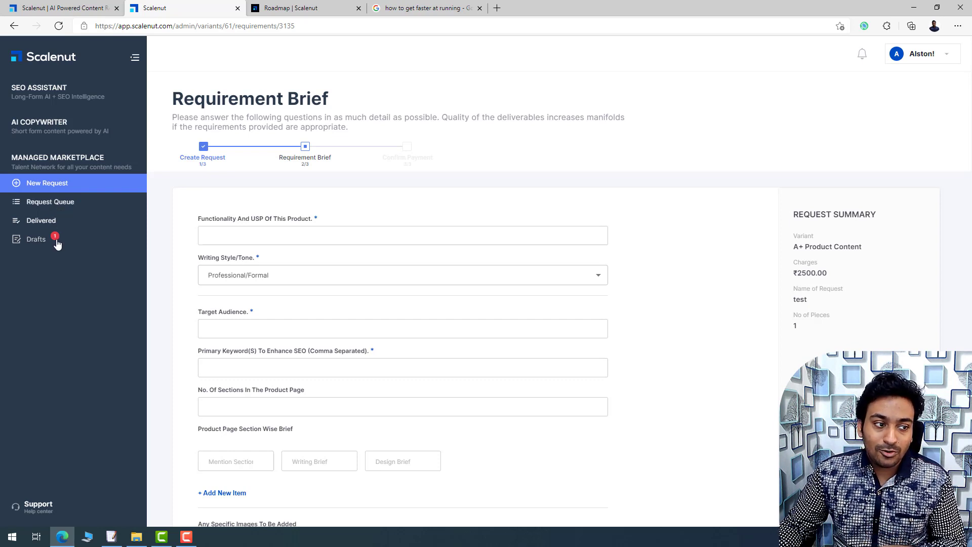
pyautogui.click(59, 60)
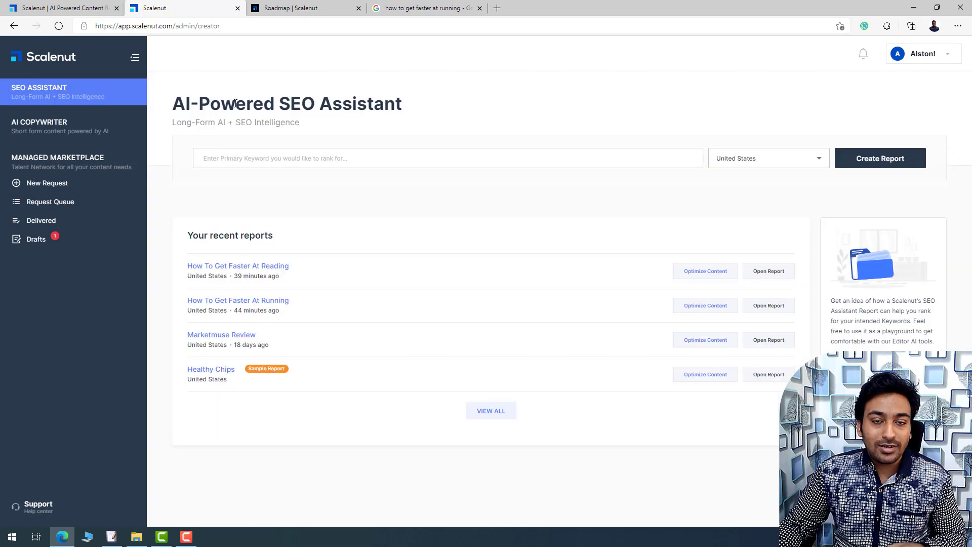